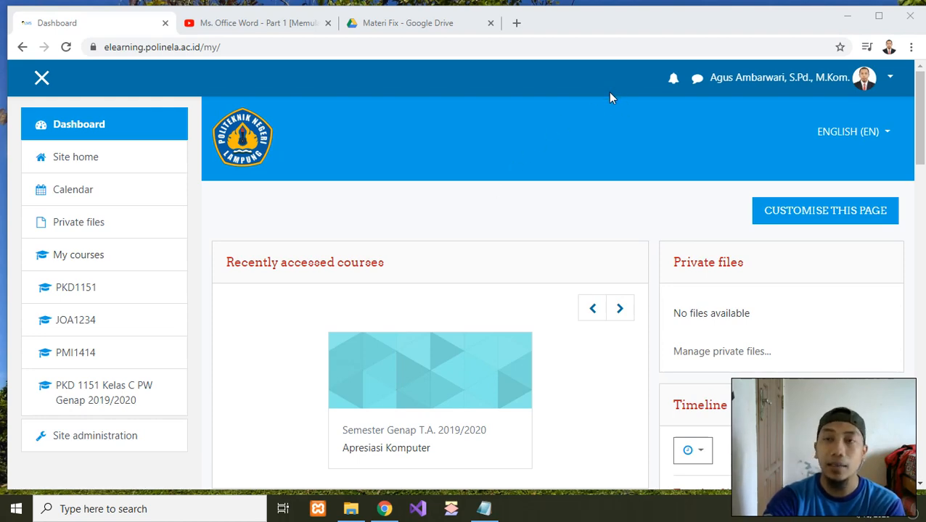
# Step: Maximize the browser window and open the Junior Office Application course (JOA1234)
pyautogui.click(877, 16)
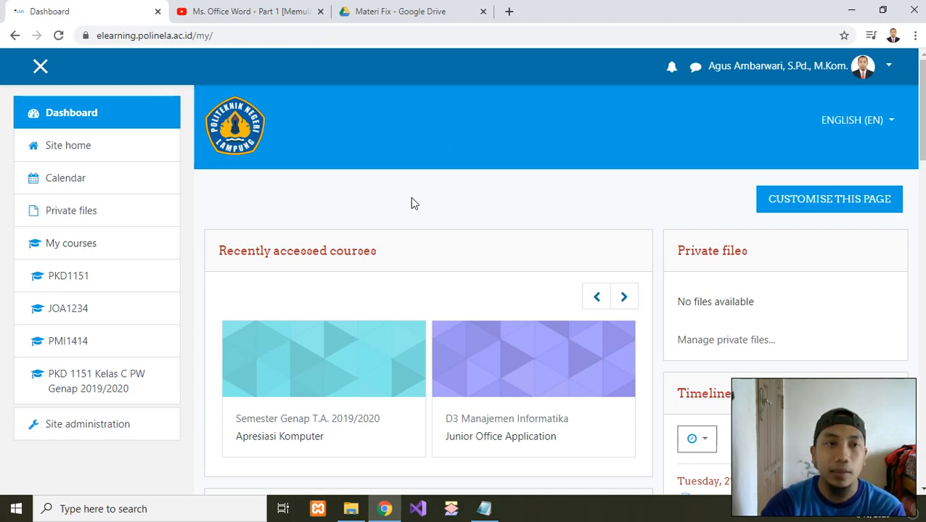
pyautogui.scroll(-1, 424, 198)
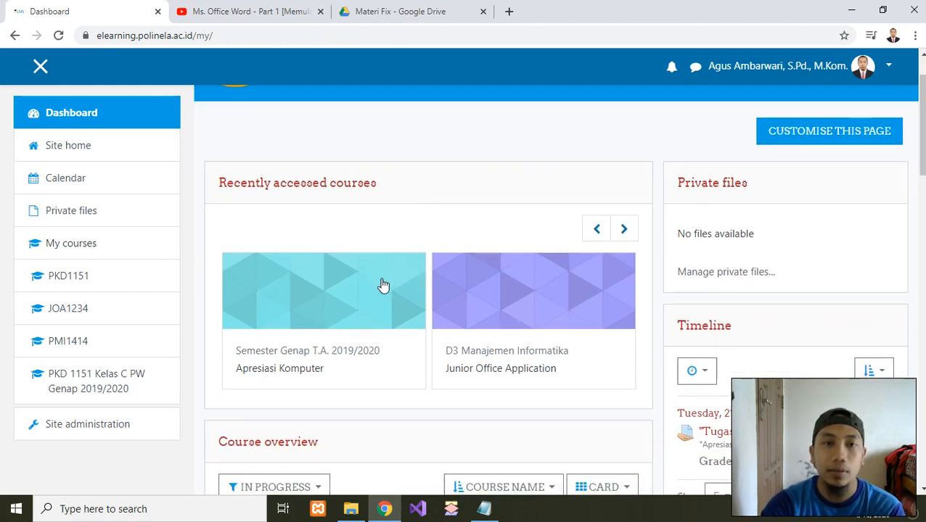
pyautogui.click(58, 317)
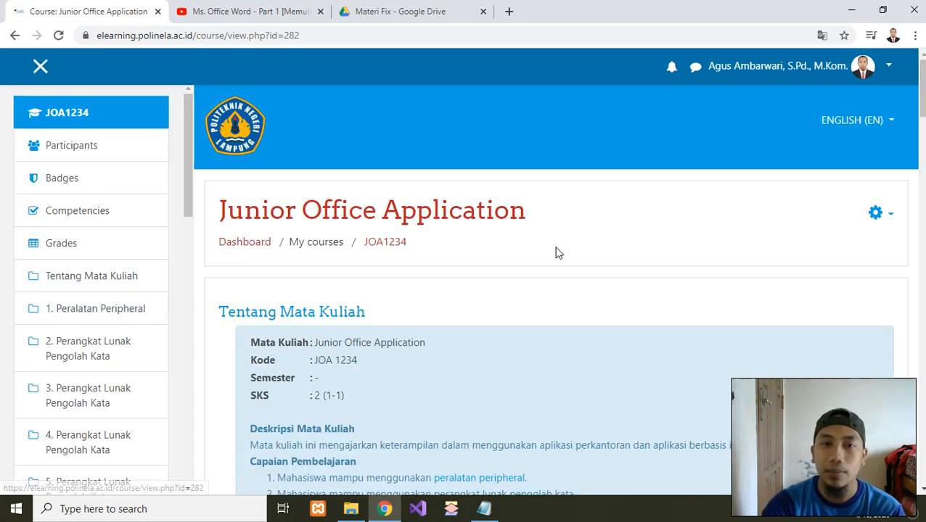
# Step: Turn on editing mode for the Junior Office Application course
pyautogui.scroll(-6, 566, 243)
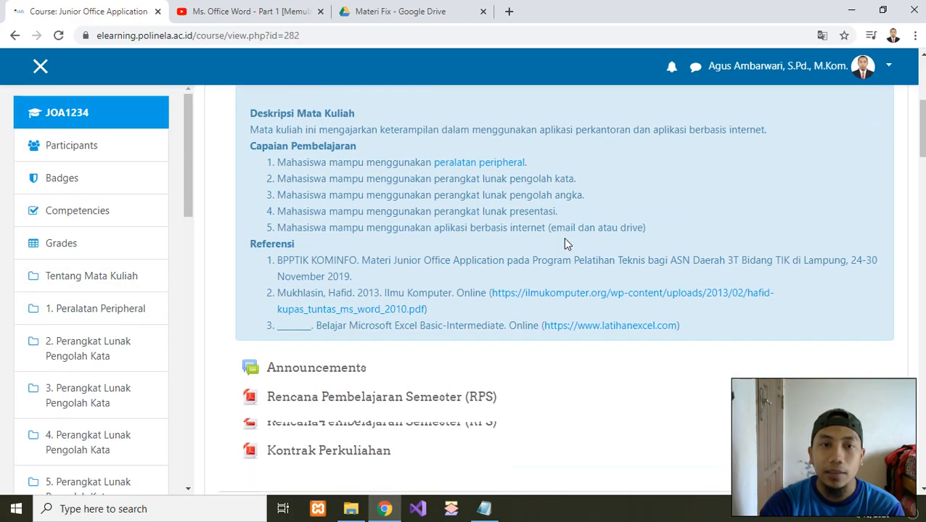
pyautogui.scroll(-3, 567, 244)
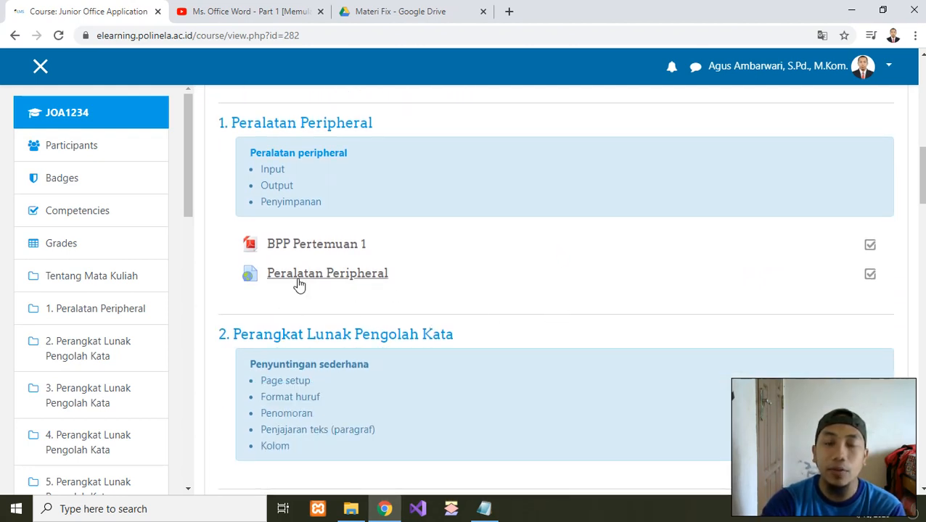
pyautogui.scroll(3, 523, 277)
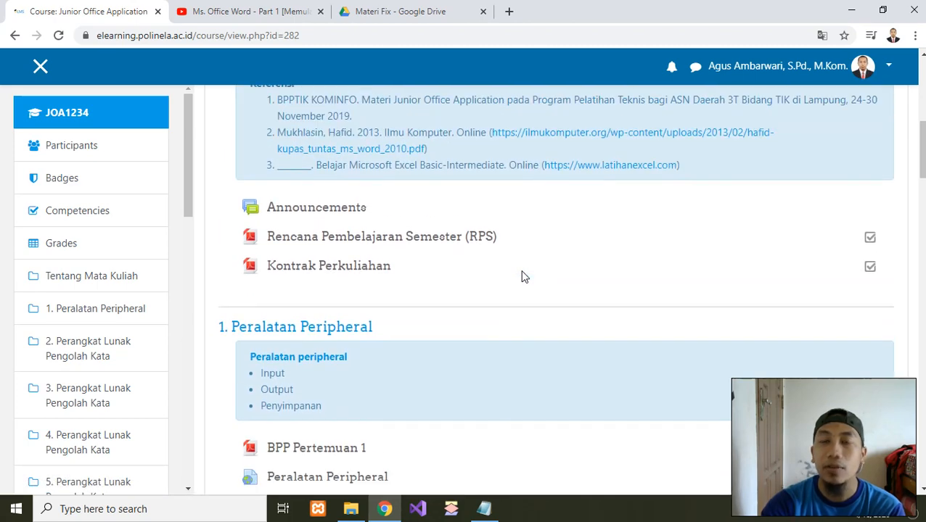
pyautogui.scroll(5, 523, 276)
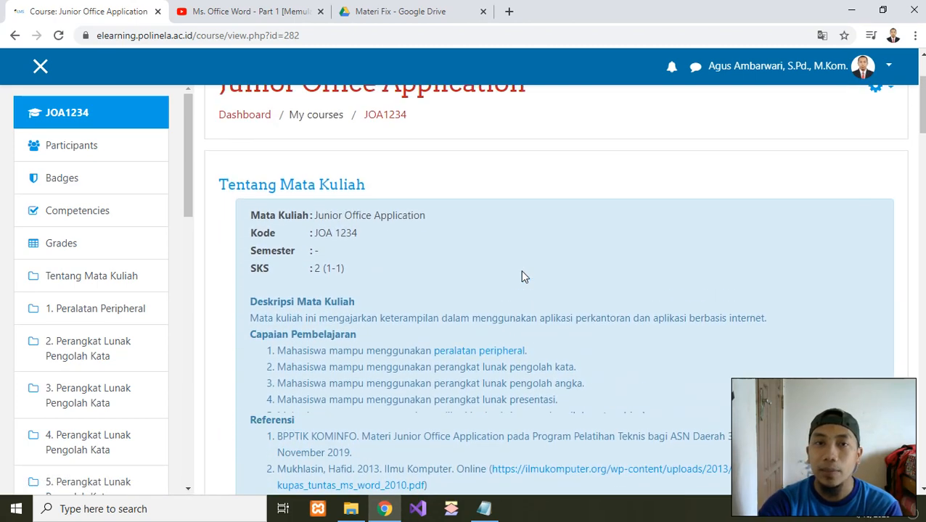
pyautogui.scroll(1, 522, 272)
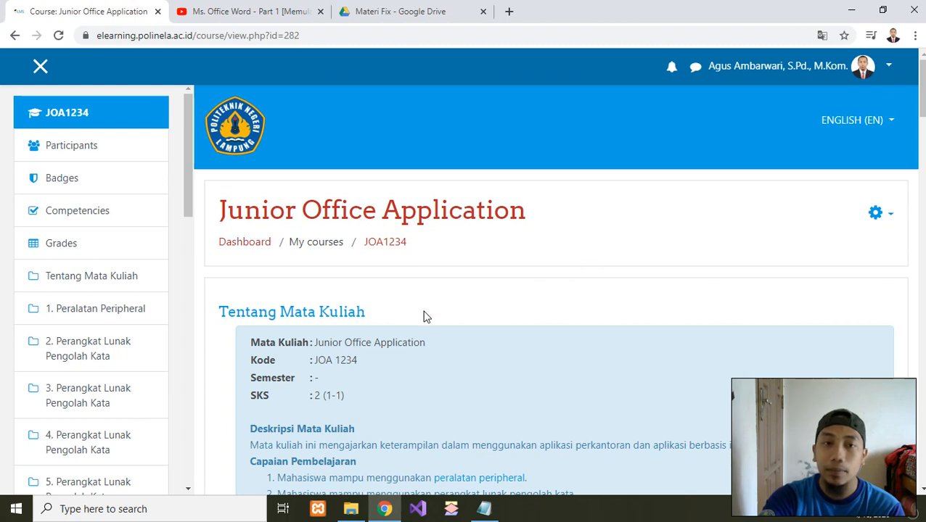
pyautogui.click(874, 216)
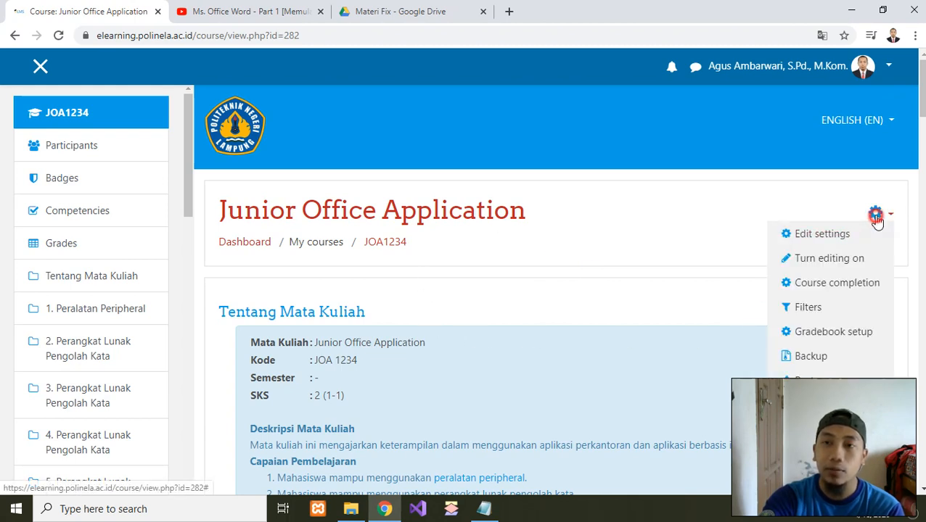
pyautogui.click(819, 267)
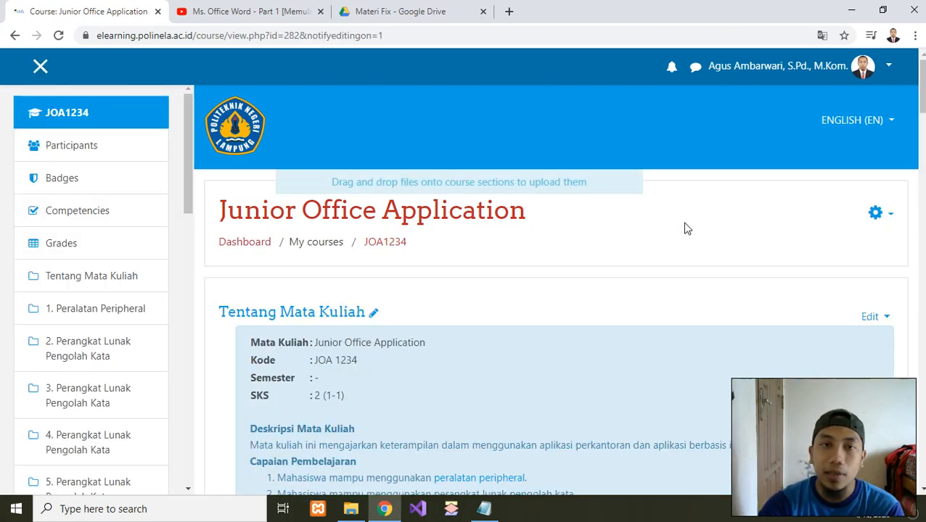
# Step: Review the editable course sections from 1. Peralatan Peripheral through 17. Ujian Akhir Semester and return to section 1
pyautogui.scroll(-1, 686, 229)
pyautogui.scroll(-3, 685, 228)
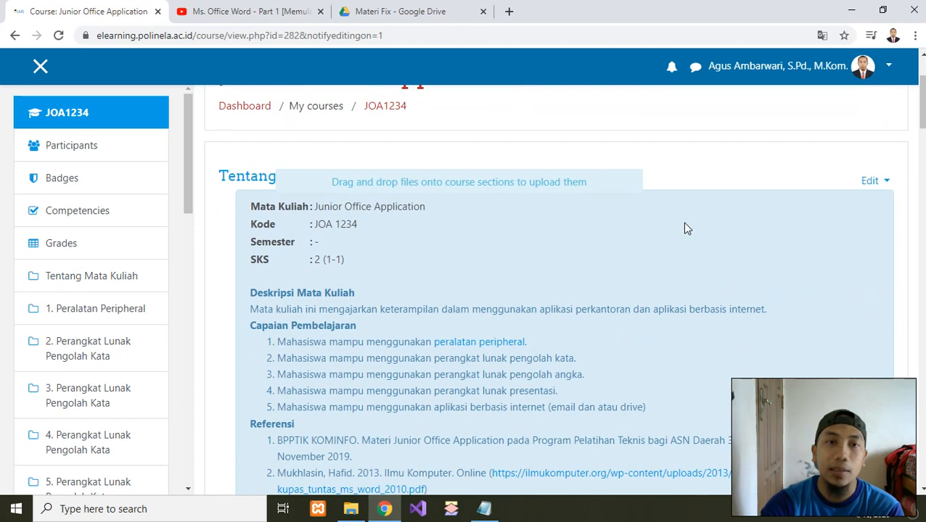
pyautogui.scroll(-5, 653, 214)
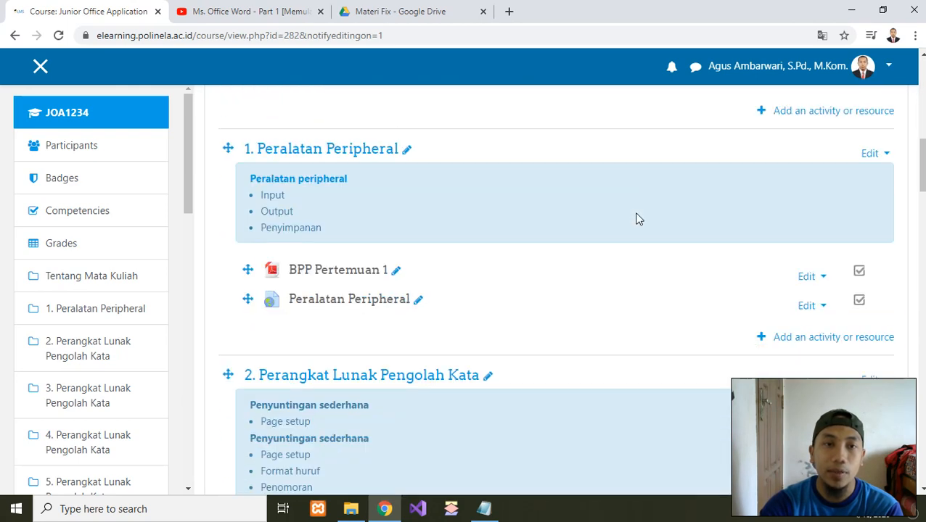
pyautogui.scroll(-2, 356, 175)
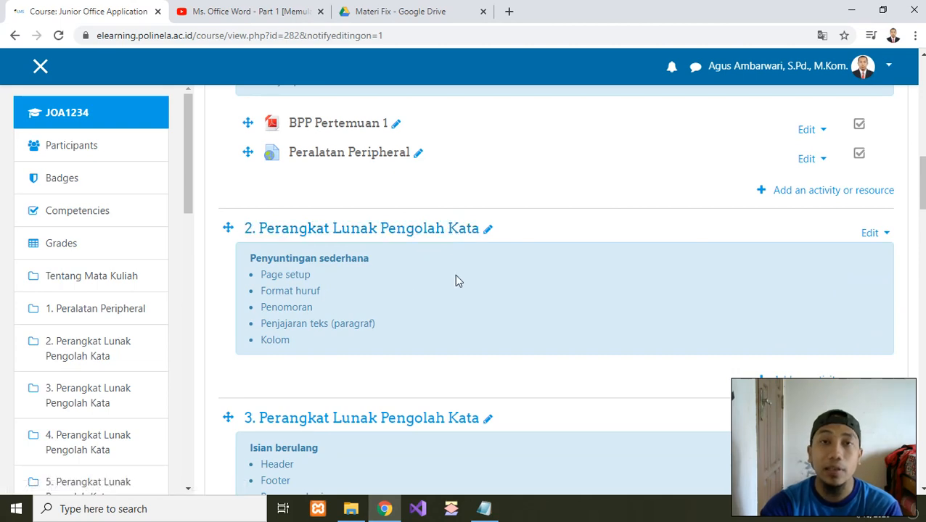
pyautogui.scroll(2, 505, 293)
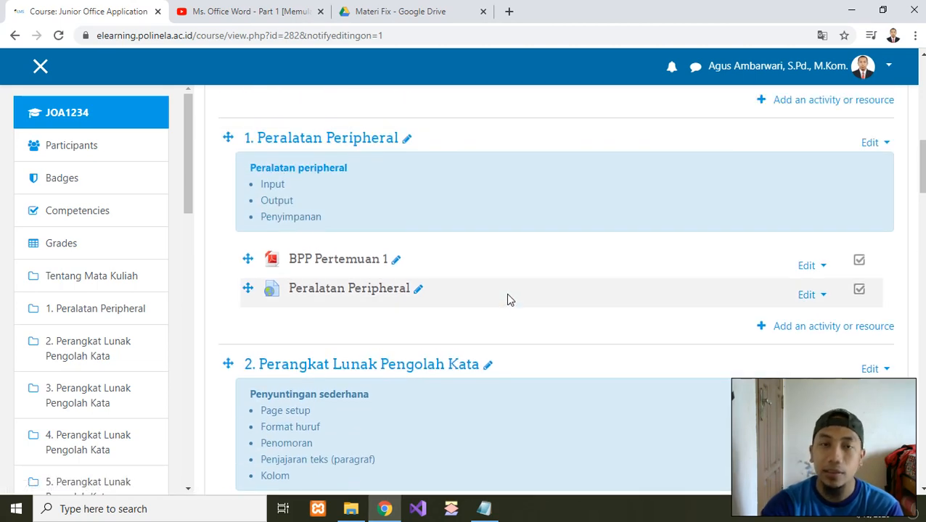
pyautogui.scroll(-2, 505, 293)
pyautogui.scroll(-5, 344, 281)
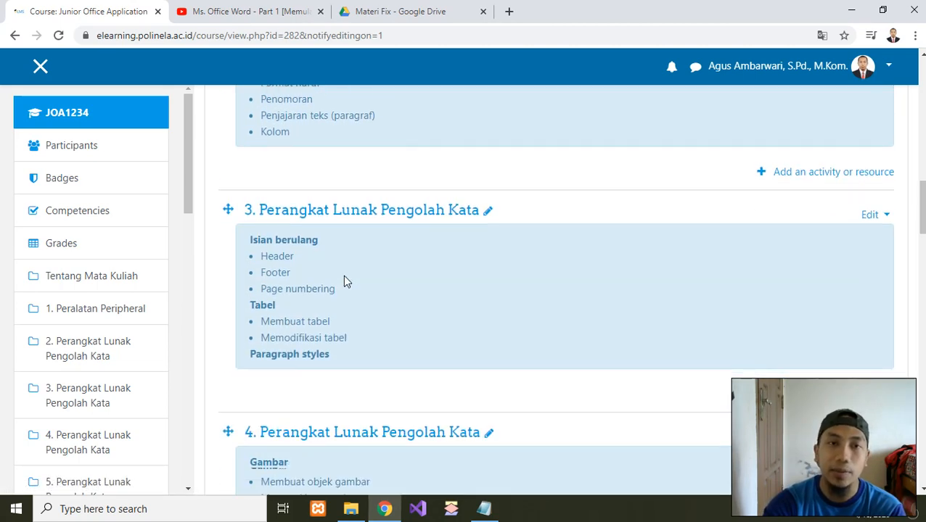
pyautogui.scroll(-10, 345, 281)
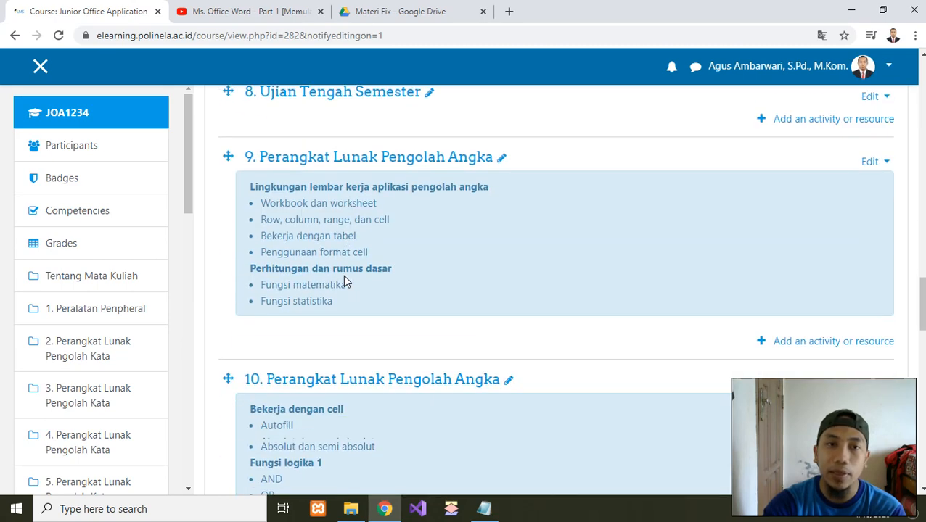
pyautogui.scroll(2, 349, 258)
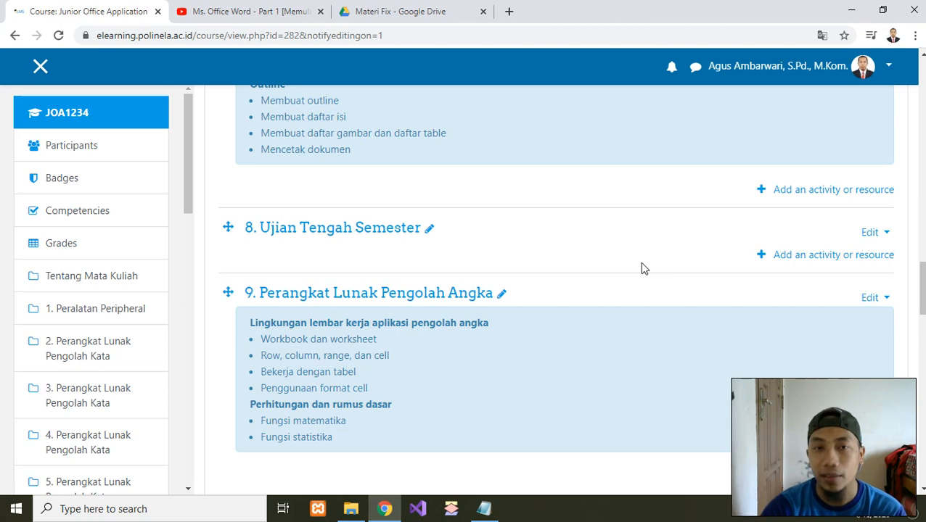
pyautogui.scroll(-5, 641, 268)
pyautogui.scroll(-9, 641, 269)
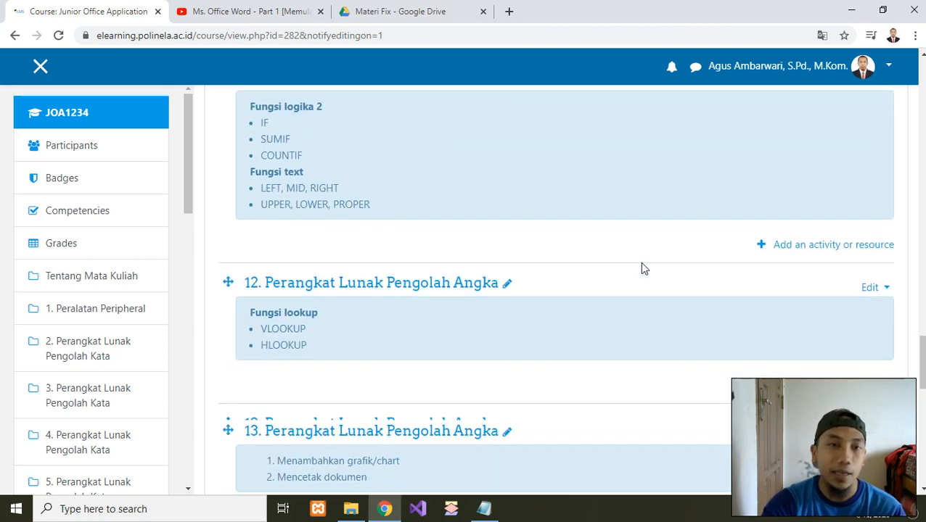
pyautogui.scroll(-5, 642, 268)
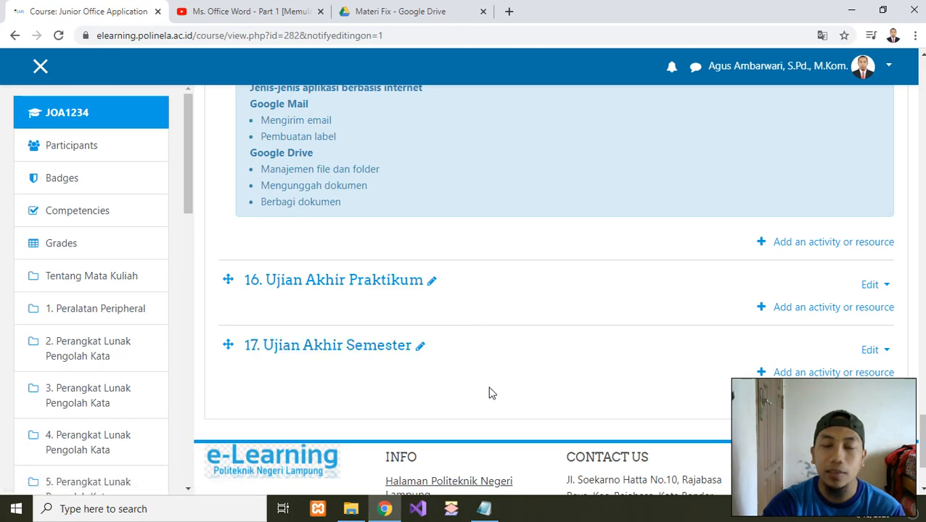
pyautogui.scroll(10, 380, 293)
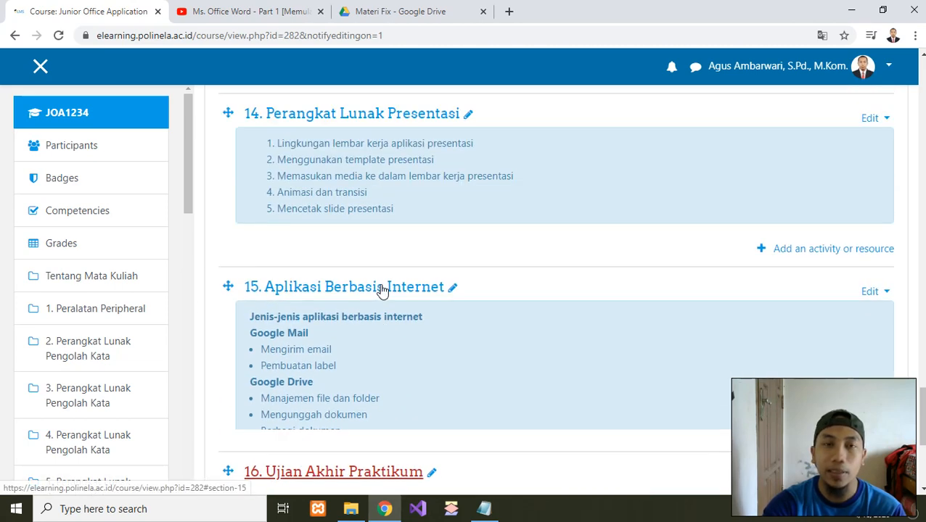
pyautogui.scroll(7, 382, 291)
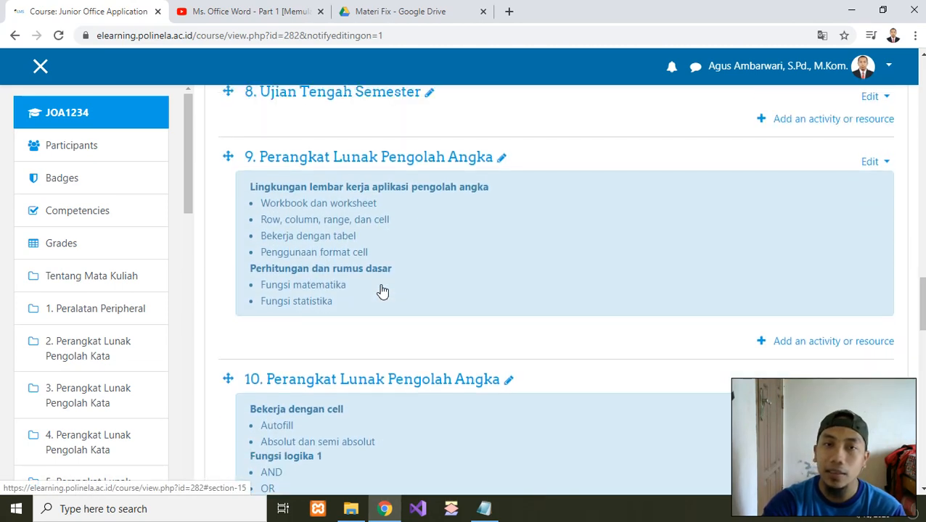
pyautogui.scroll(10, 382, 291)
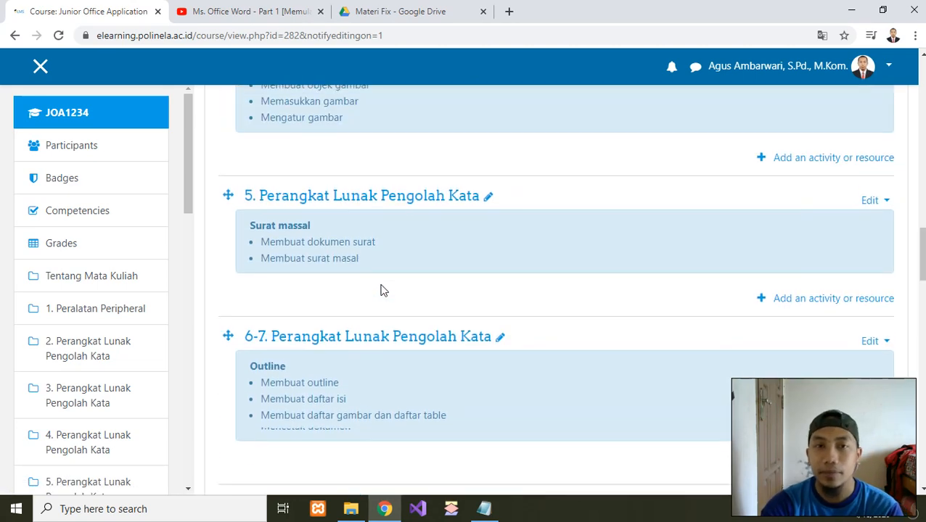
pyautogui.scroll(4, 383, 290)
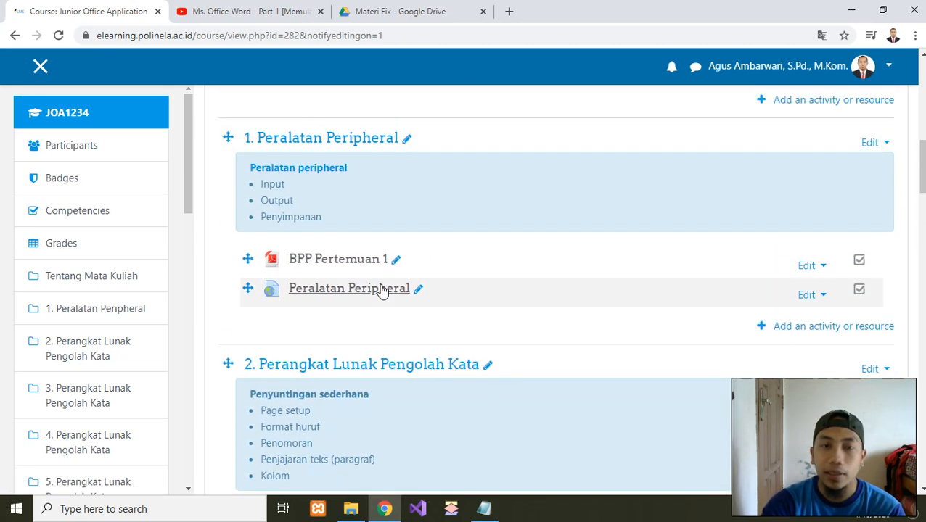
# Step: Rename the Peralatan Peripheral link in section 1 to "01-Peralatan Peripheral" and move it above BPP Pertemuan 1
pyautogui.scroll(-1, 495, 294)
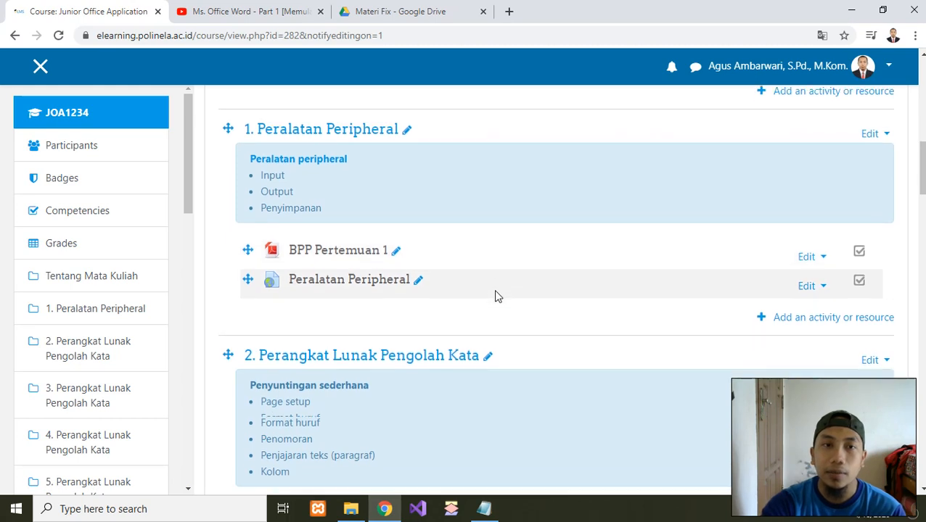
pyautogui.scroll(-1, 530, 287)
pyautogui.scroll(2, 531, 287)
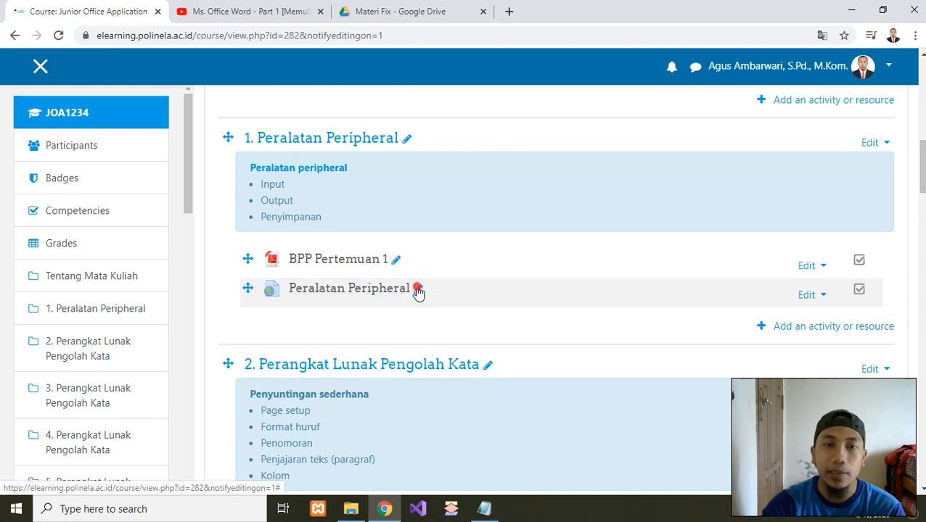
pyautogui.click(418, 289)
pyautogui.click(267, 295)
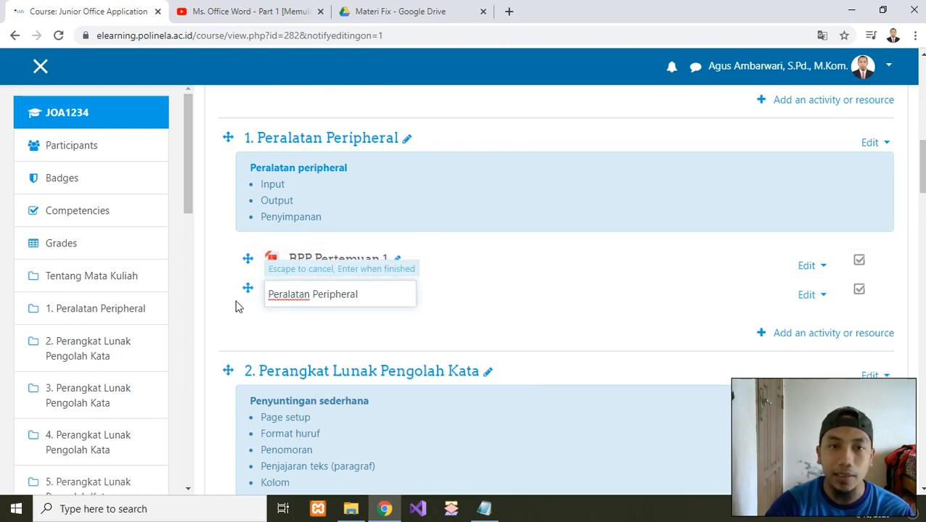
pyautogui.write('01')
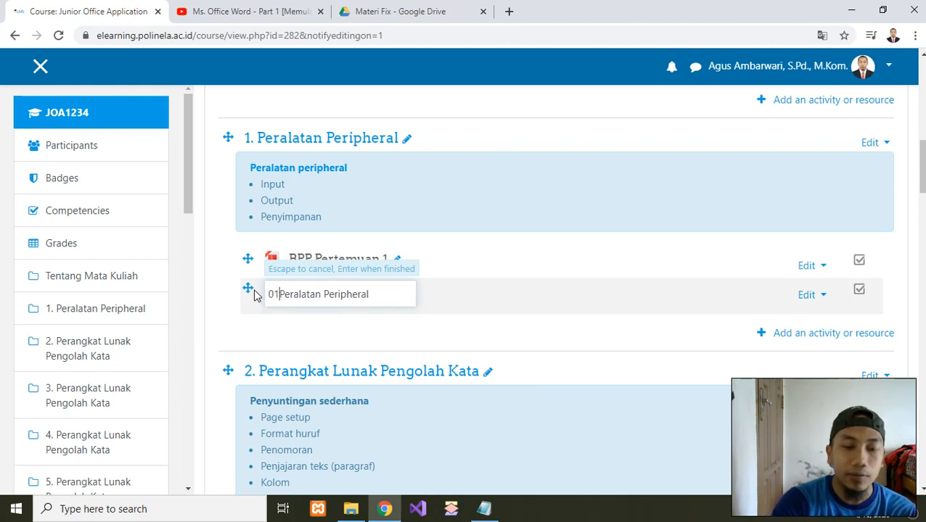
pyautogui.write('-')
pyautogui.press('Return')
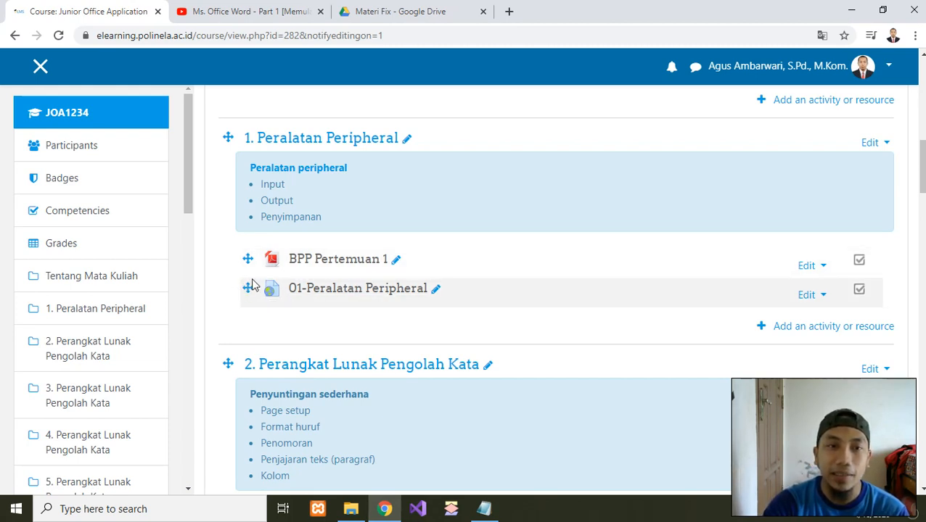
pyautogui.moveTo(247, 289); pyautogui.dragTo(242, 253)
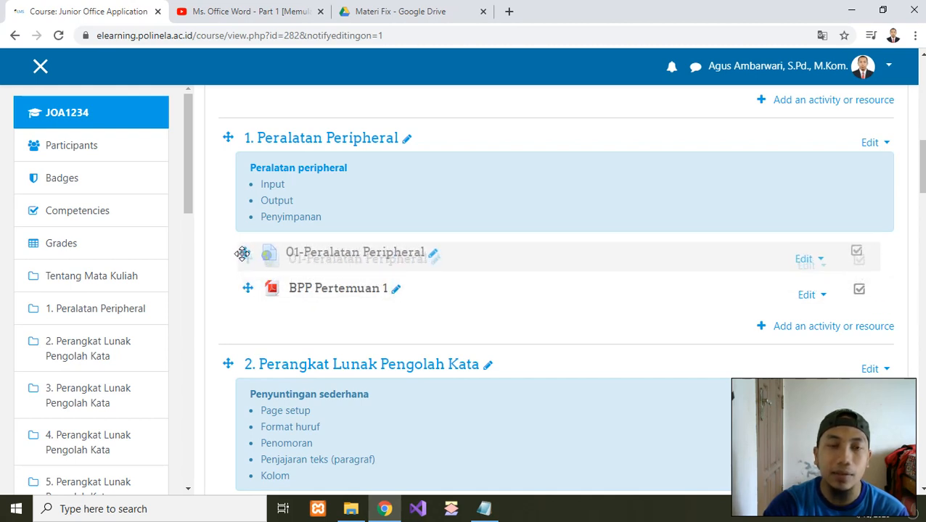
pyautogui.moveTo(242, 253); pyautogui.dragTo(240, 246)
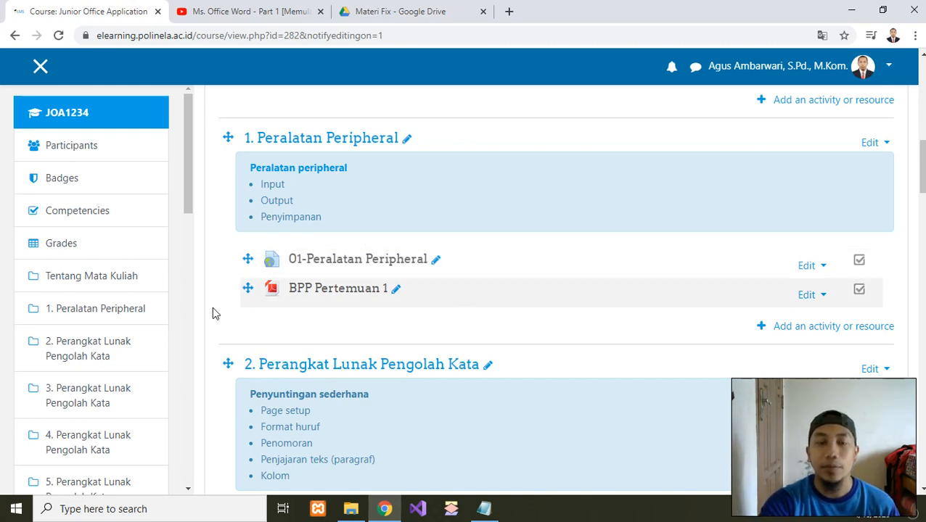
# Step: Start adding a URL resource to section 2, Perangkat Lunak Pengolah Kata
pyautogui.scroll(-2, 544, 290)
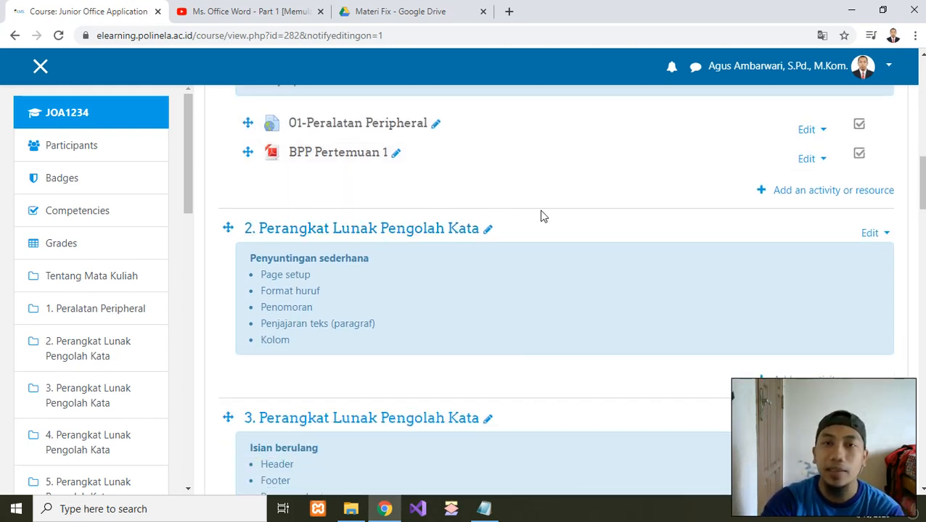
pyautogui.scroll(1, 541, 215)
pyautogui.scroll(-2, 540, 215)
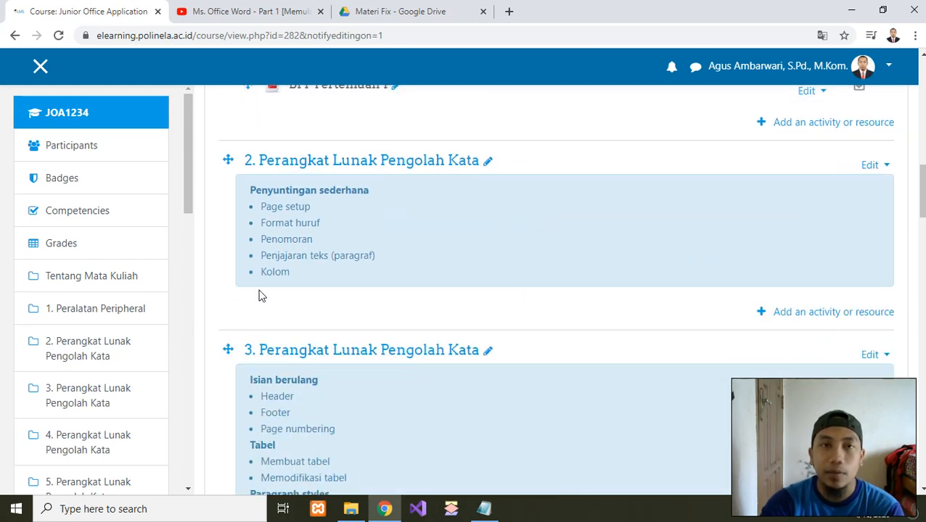
pyautogui.scroll(1, 283, 299)
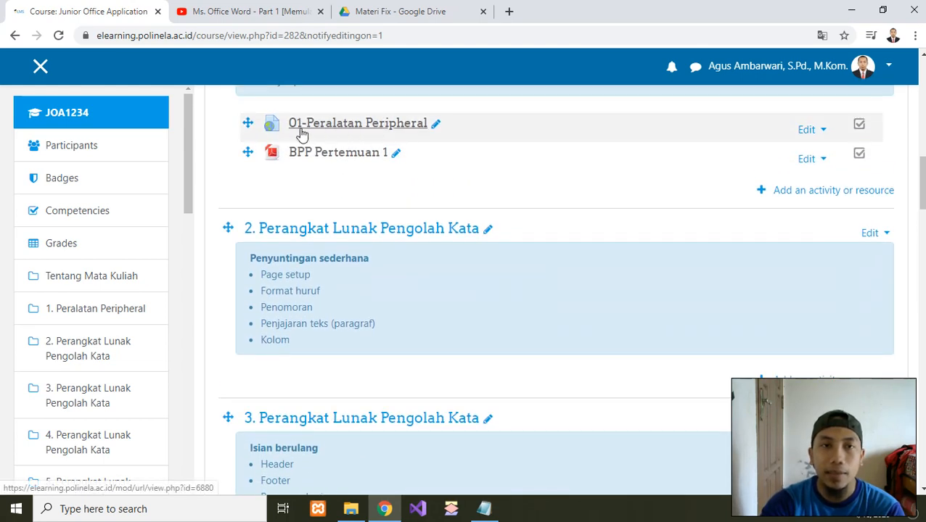
pyautogui.click(820, 378)
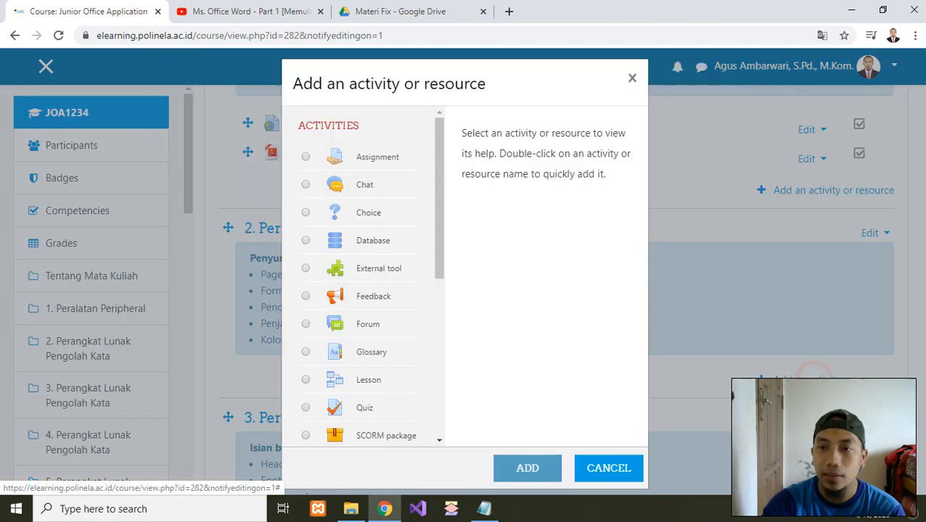
pyautogui.scroll(-5, 413, 275)
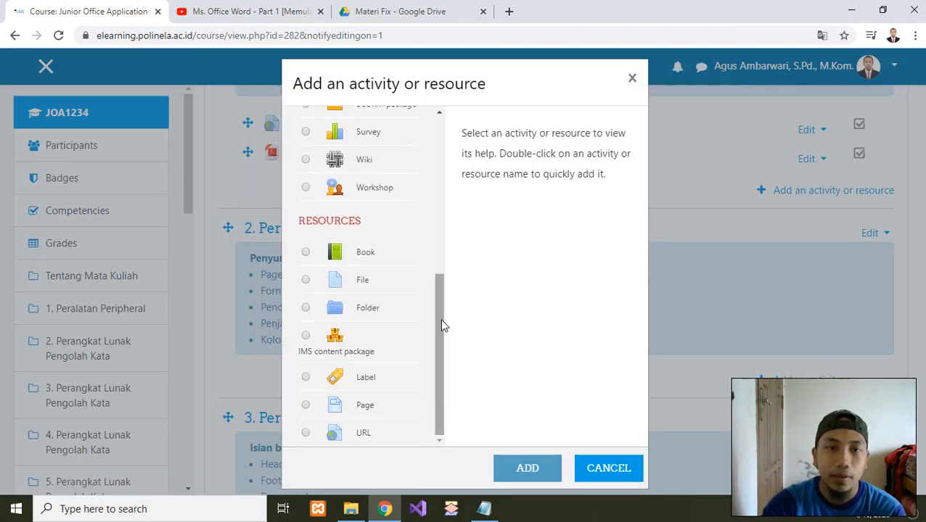
pyautogui.click(357, 432)
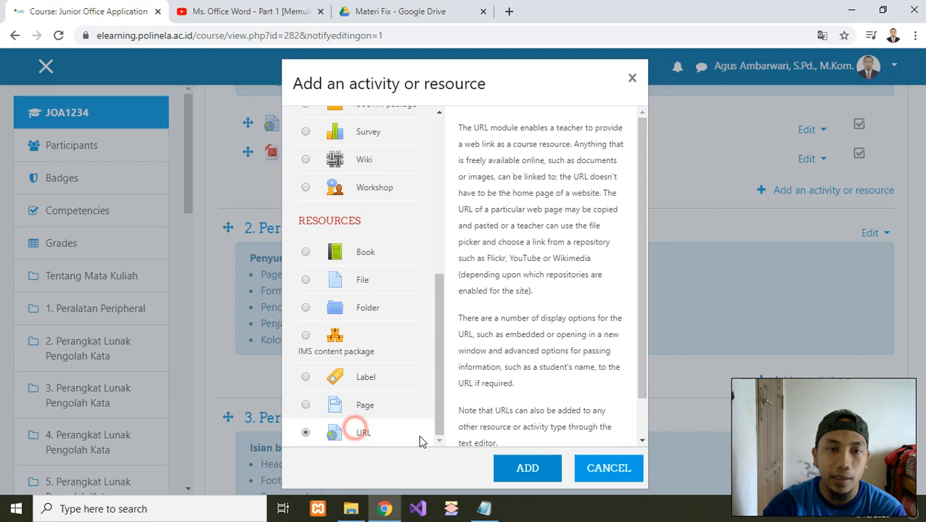
pyautogui.click(524, 469)
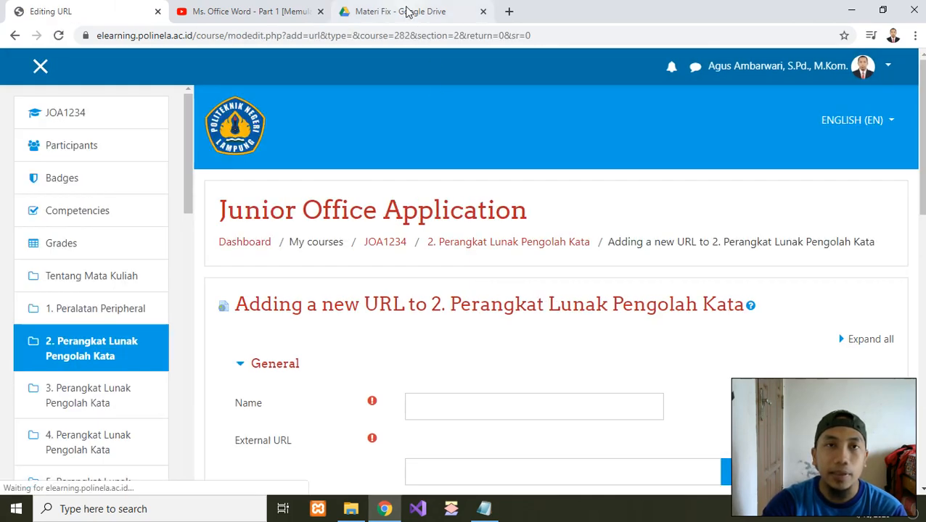
# Step: Switch to Notepad, remove the trailing "URL" from the first line and copy "02-Penyuntingan Sederhana"
pyautogui.scroll(-1, 458, 217)
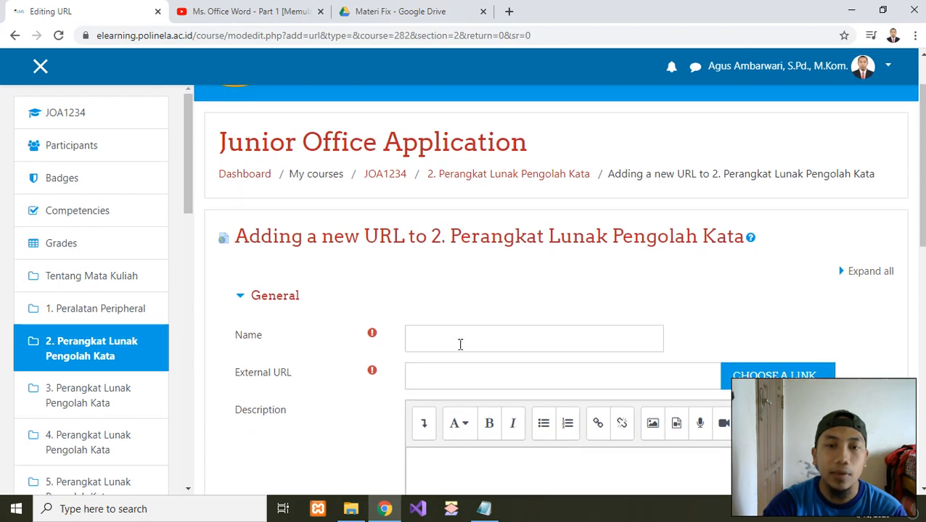
pyautogui.click(480, 515)
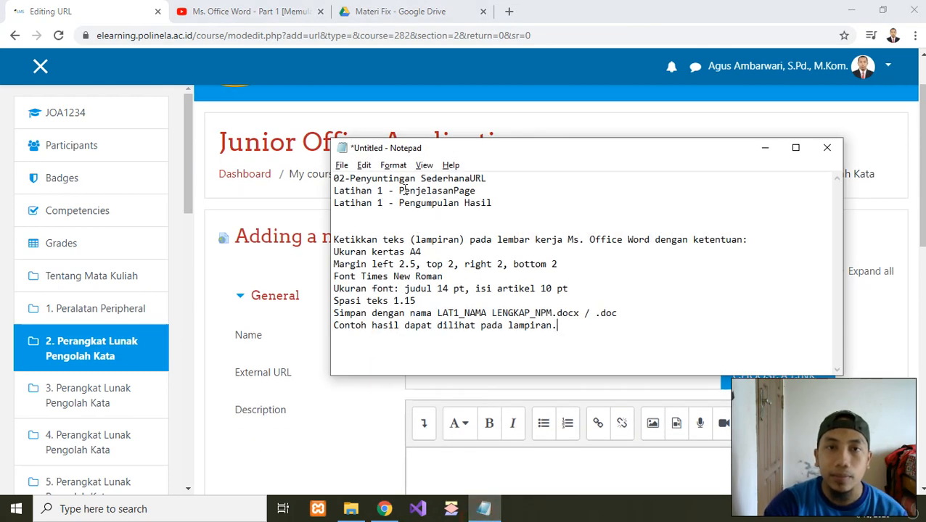
pyautogui.click(488, 177)
pyautogui.press('BackSpace')
pyautogui.press('BackSpace')
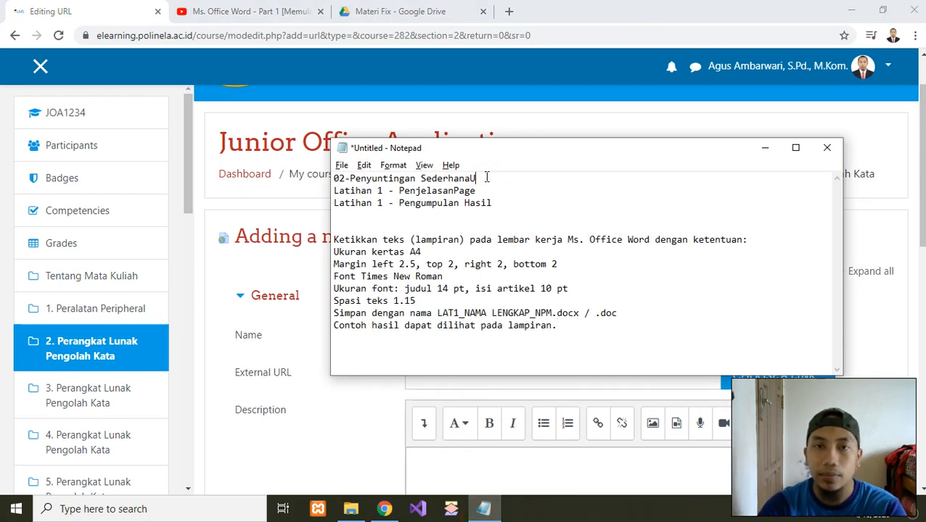
pyautogui.moveTo(476, 181); pyautogui.dragTo(332, 169)
pyautogui.hotkey('ctrl', 'c')
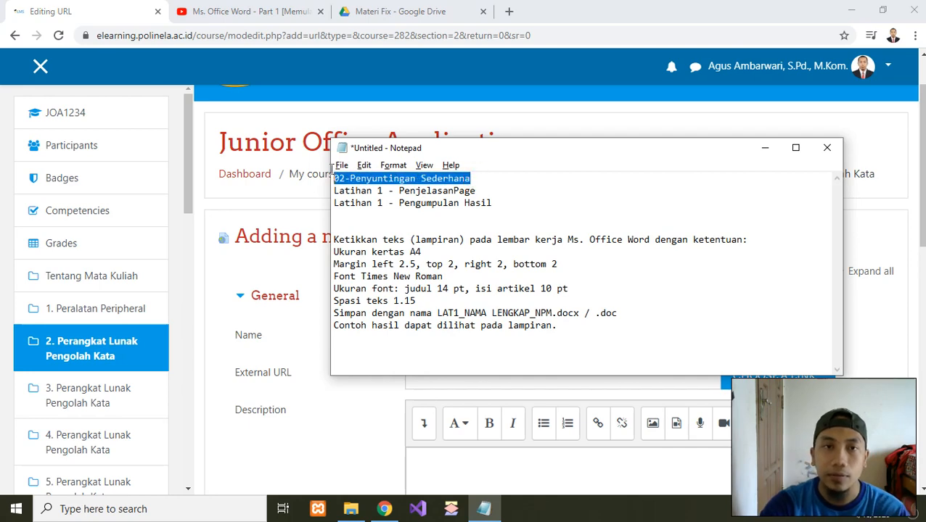
# Step: Return to the new URL form and paste "02-Penyuntingan Sederhana" as the resource name
pyautogui.click(348, 415)
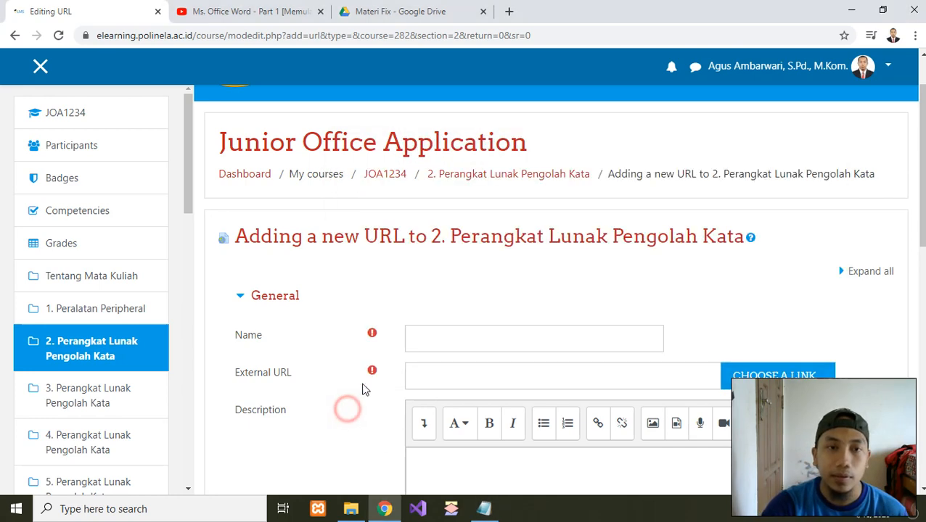
pyautogui.click(411, 341)
pyautogui.scroll(-1, 517, 306)
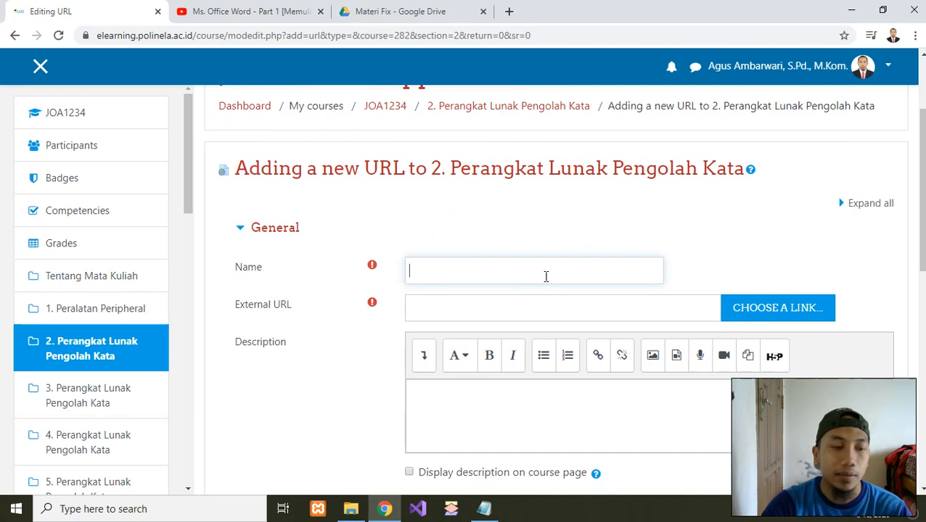
pyautogui.hotkey('ctrl', 'v')
# Step: In Google Drive's Materi Fix folder, get the shareable link of the "2-Ms. Word - Penyunting..." presentation
pyautogui.click(461, 311)
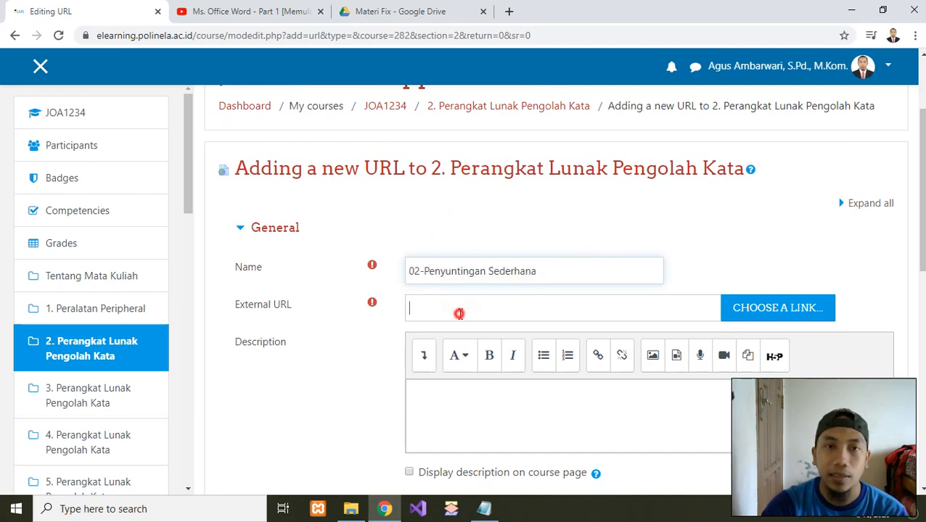
pyautogui.click(386, 13)
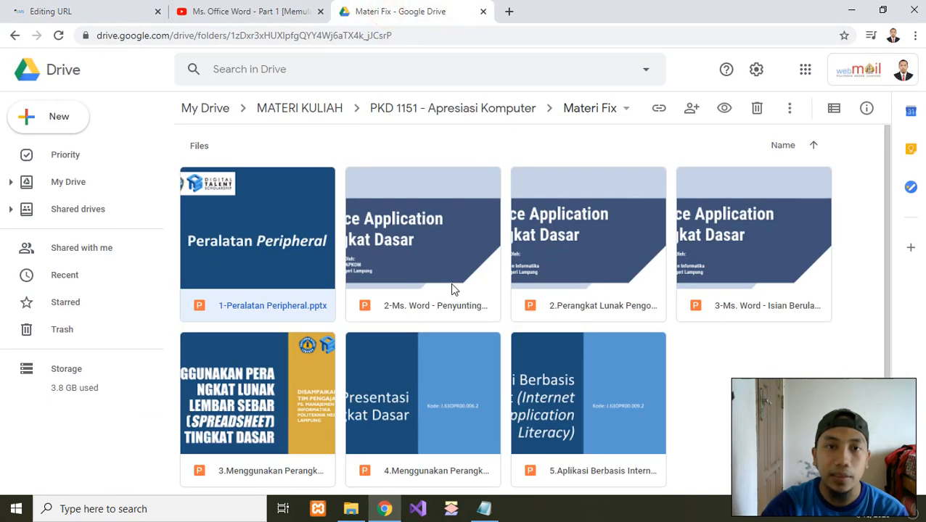
pyautogui.click(428, 253)
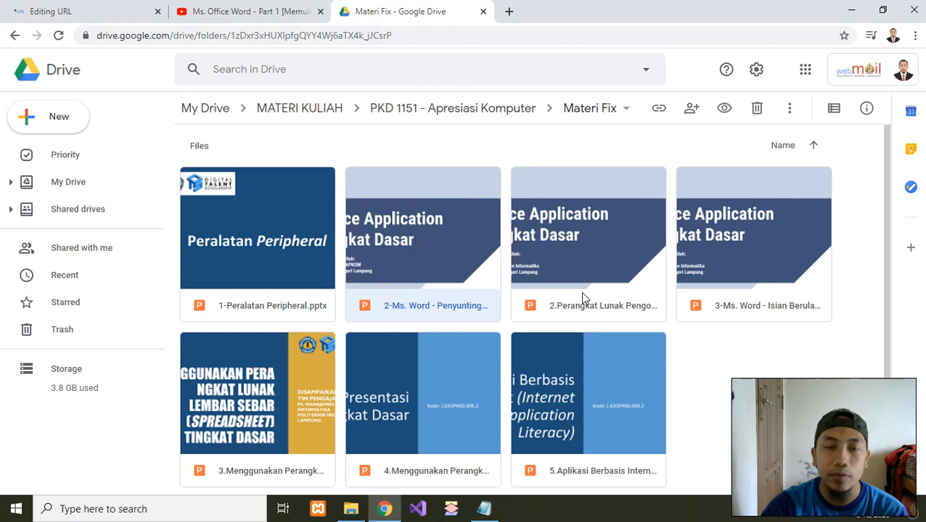
pyautogui.rightClick(415, 209)
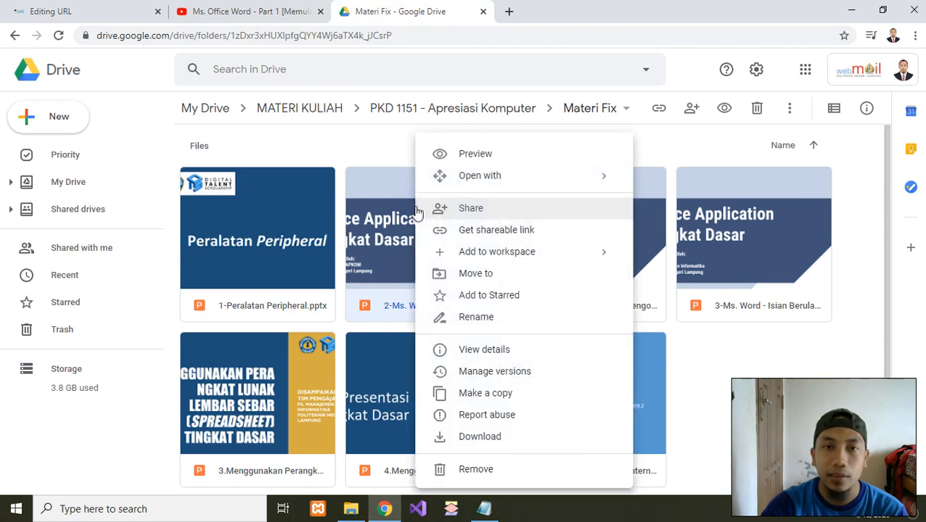
pyautogui.click(496, 230)
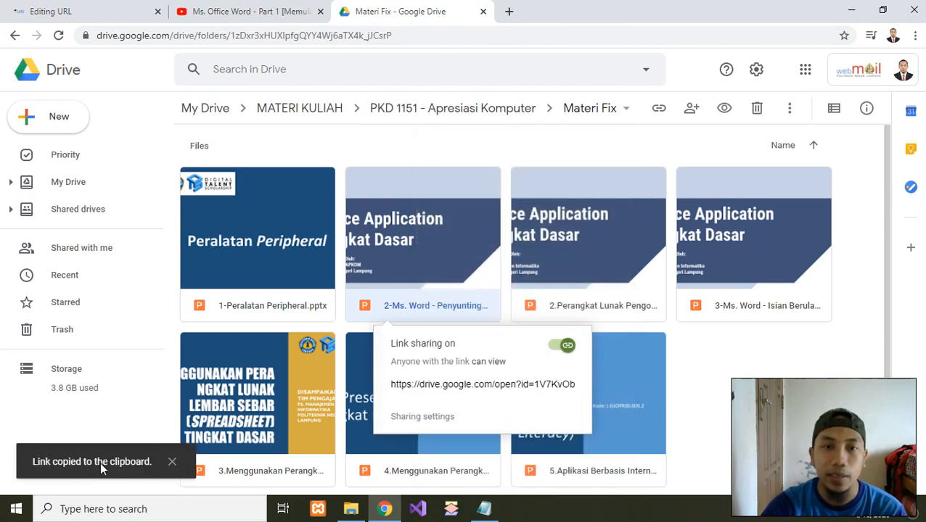
# Step: Paste the copied Drive link as the External URL of 02-Penyuntingan Sederhana, then save and return to the course
pyautogui.click(78, 10)
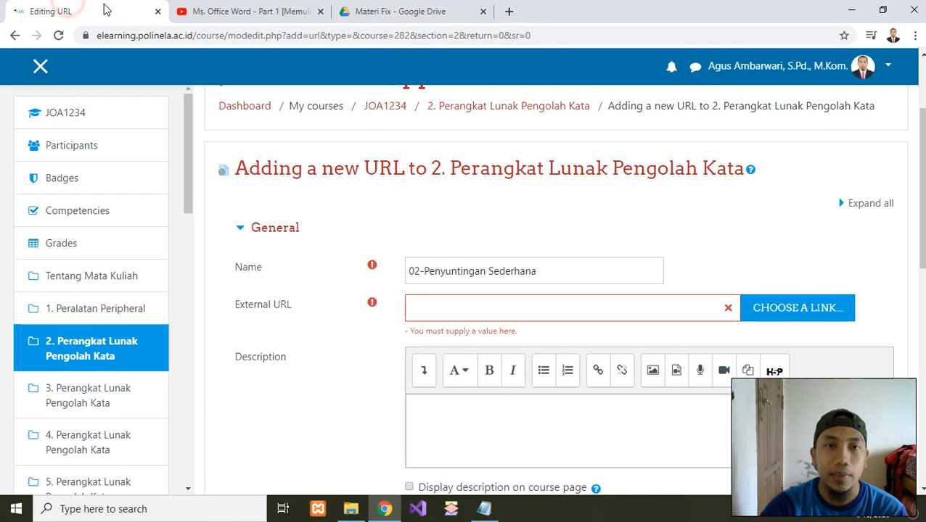
pyautogui.click(418, 306)
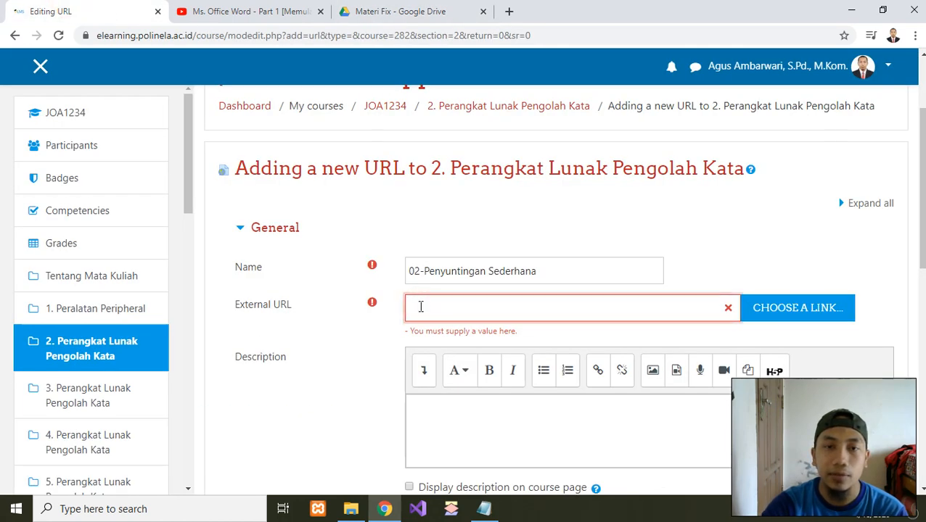
pyautogui.rightClick(419, 307)
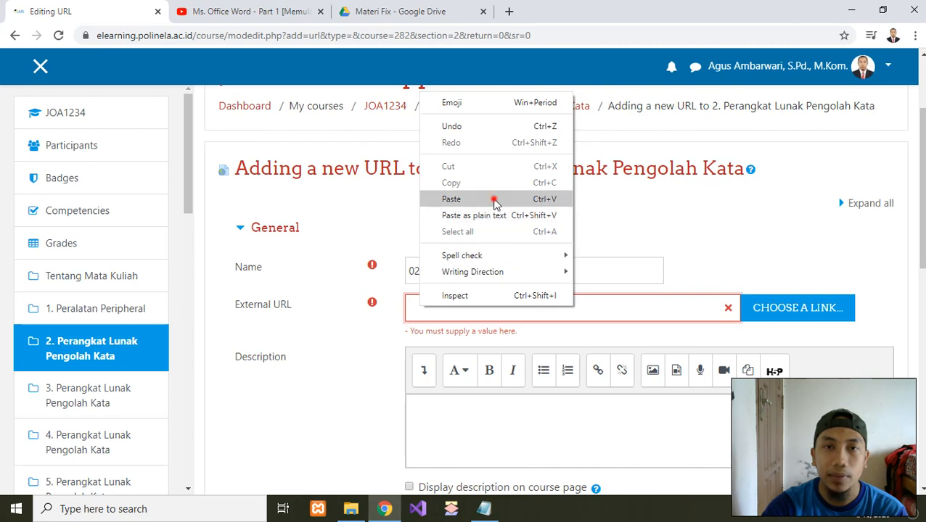
pyautogui.click(492, 315)
pyautogui.click(715, 272)
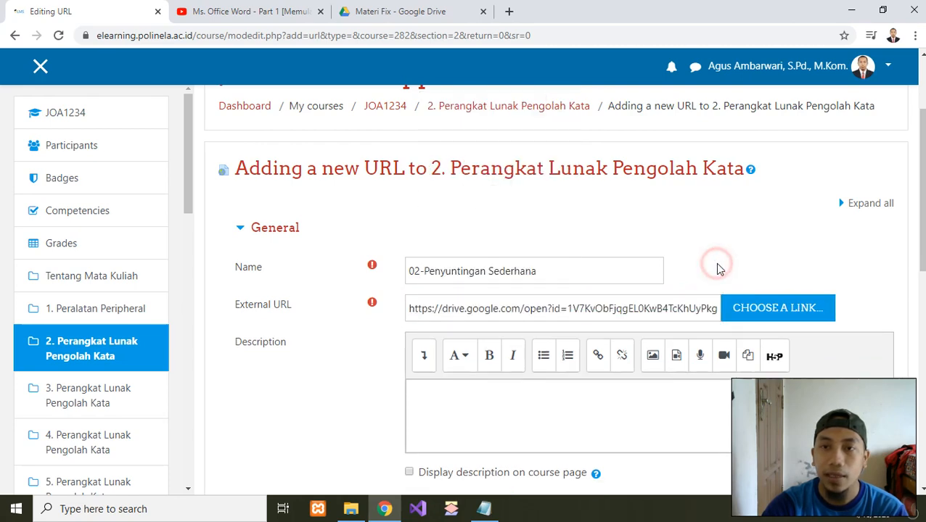
pyautogui.scroll(-6, 715, 264)
pyautogui.scroll(-1, 467, 291)
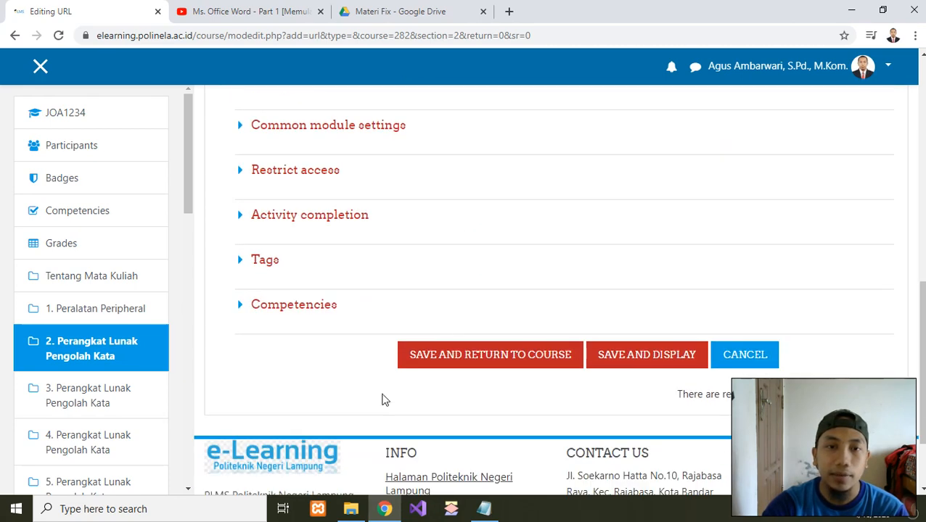
pyautogui.click(511, 368)
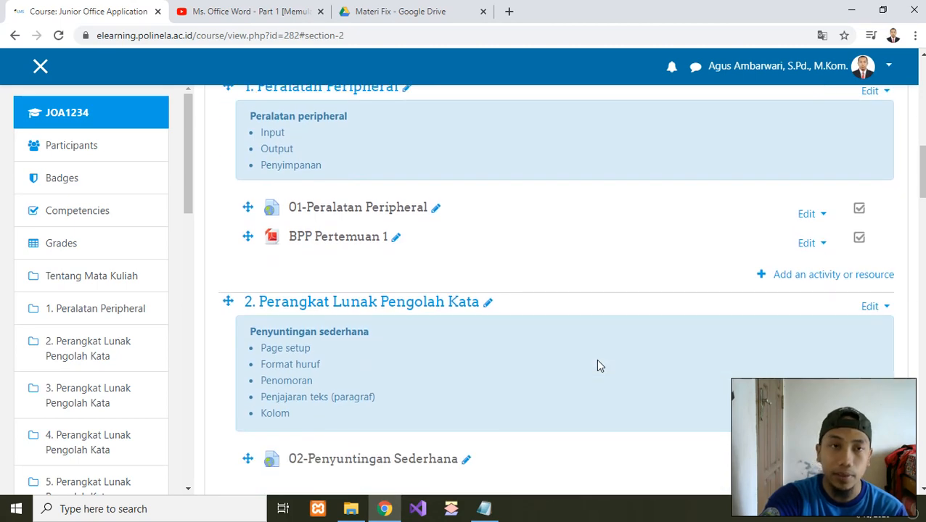
# Step: Look at the YouTube video "Ms. Office Word - Part 1 [Memulai Lembar Kerja]" and return to the course page
pyautogui.scroll(-2, 580, 392)
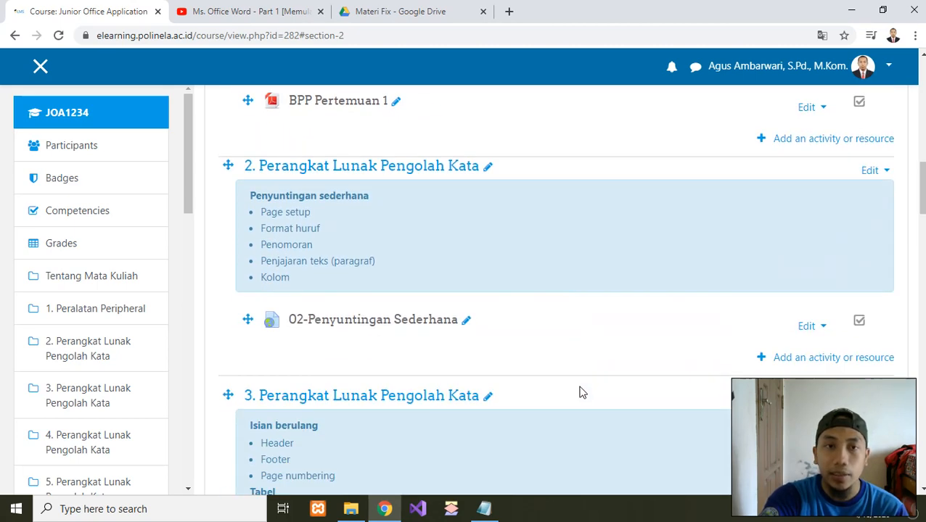
pyautogui.scroll(-2, 579, 392)
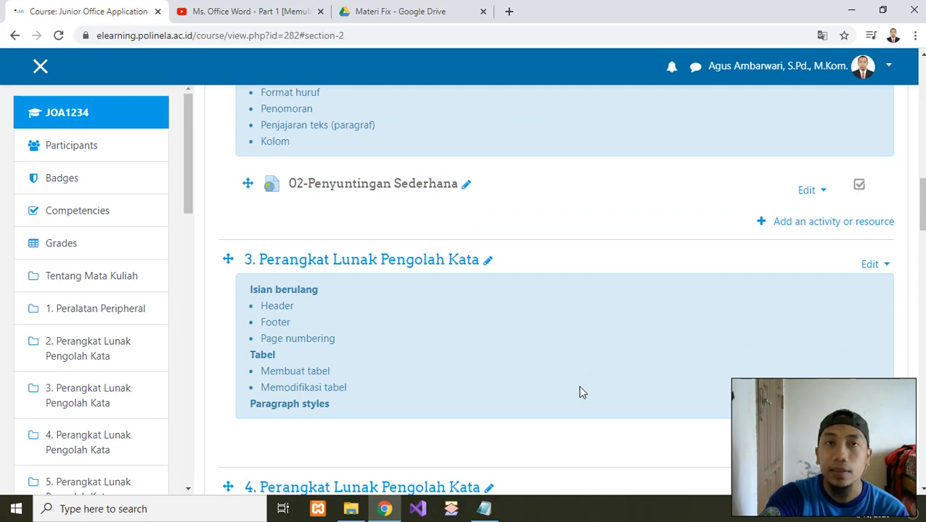
pyautogui.click(267, 13)
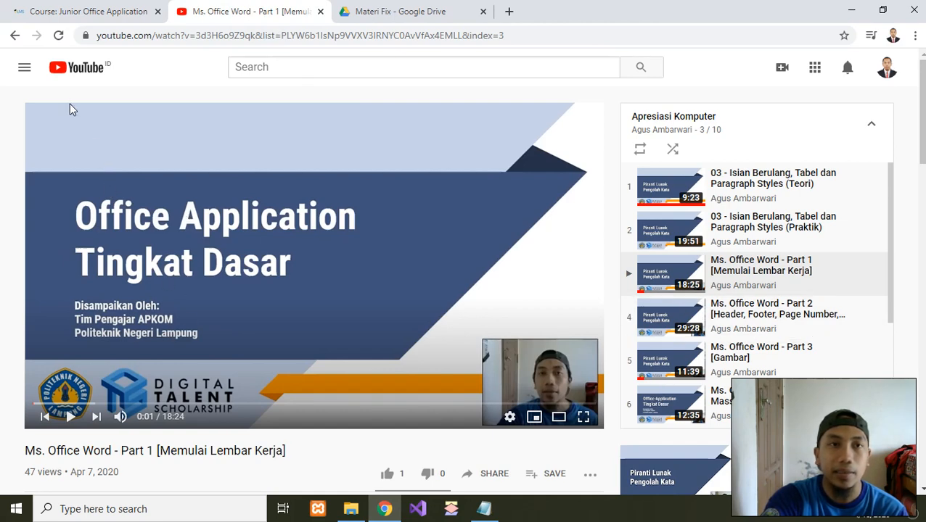
pyautogui.click(65, 9)
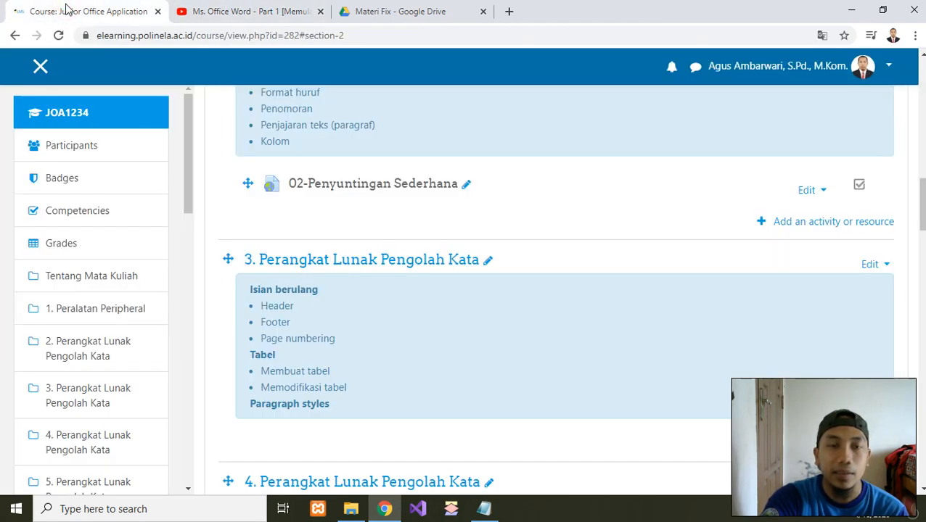
# Step: Add a new Page resource to section 2, Perangkat Lunak Pengolah Kata
pyautogui.scroll(1, 576, 281)
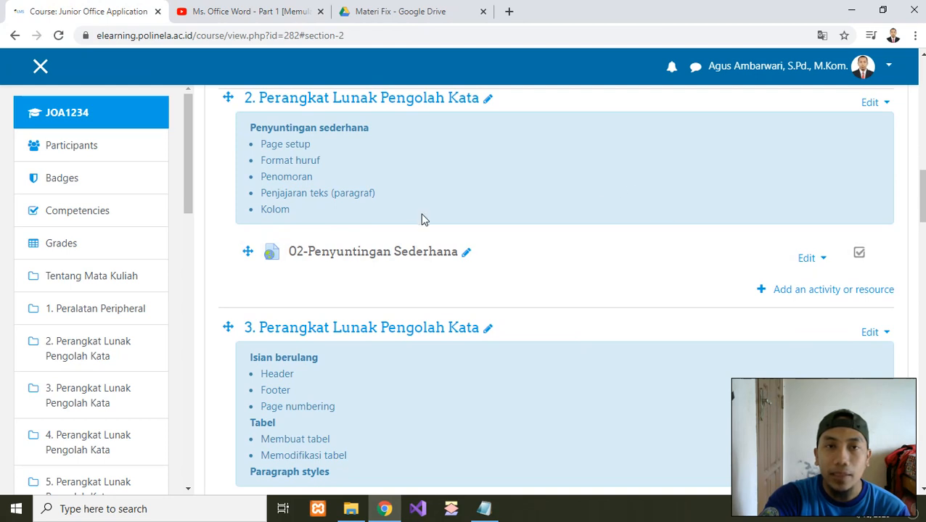
pyautogui.scroll(2, 424, 217)
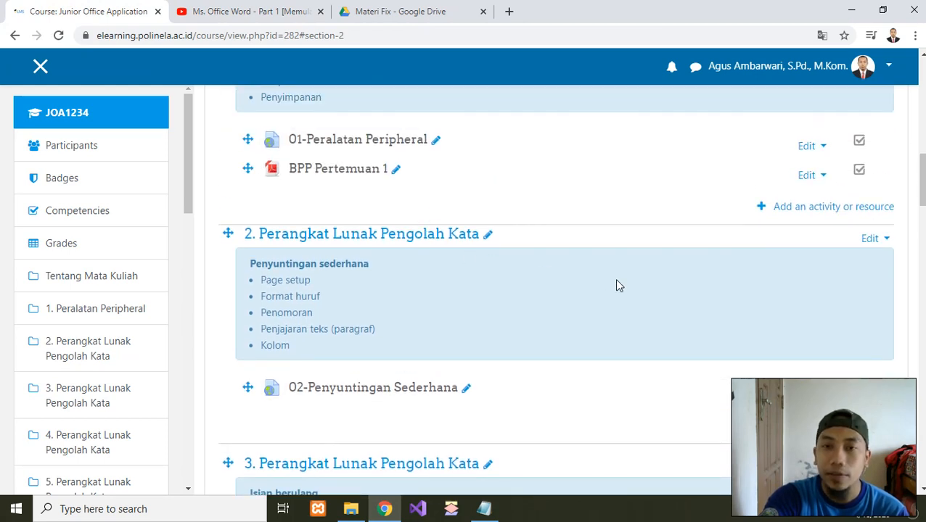
pyautogui.scroll(-1, 616, 283)
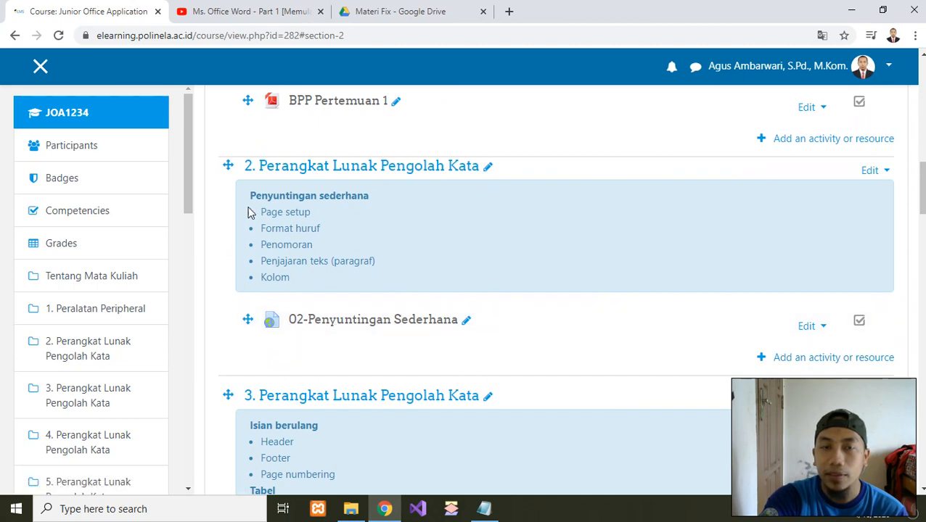
pyautogui.click(803, 358)
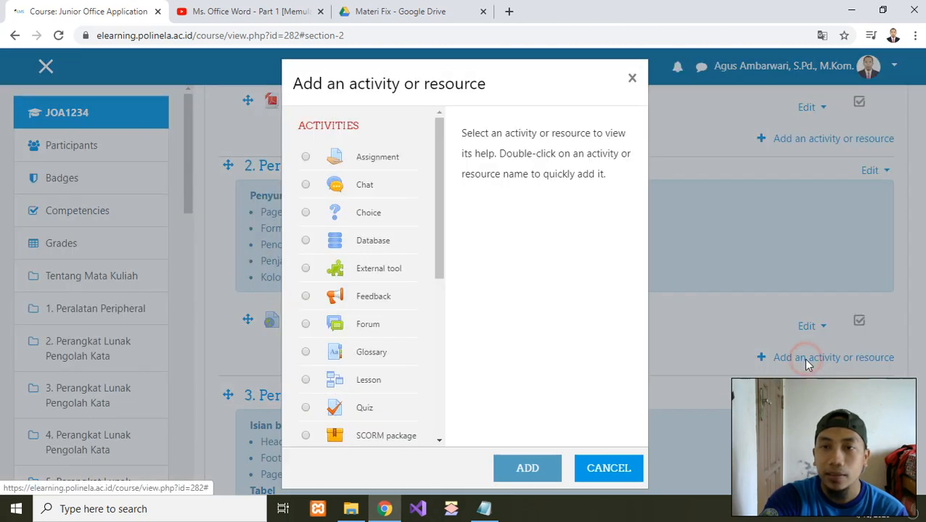
pyautogui.moveTo(440, 250); pyautogui.dragTo(436, 420)
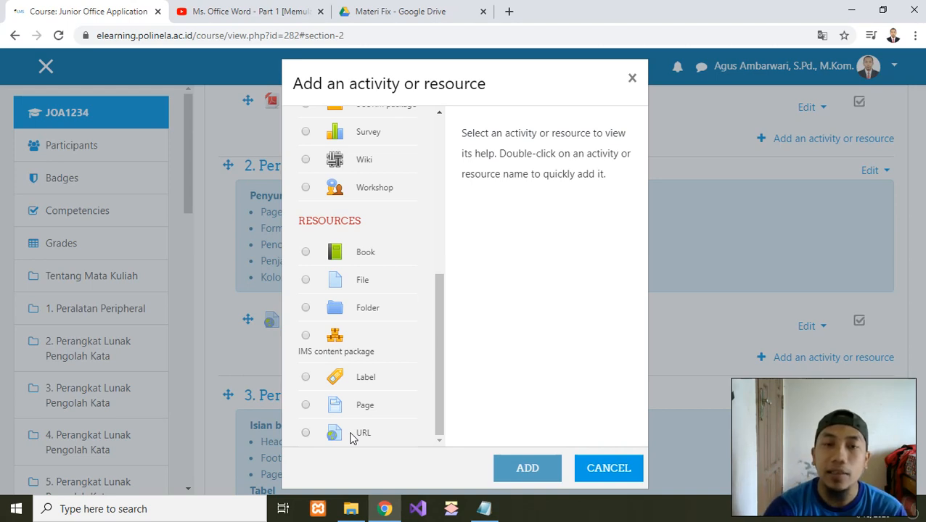
pyautogui.click(305, 407)
pyautogui.click(367, 412)
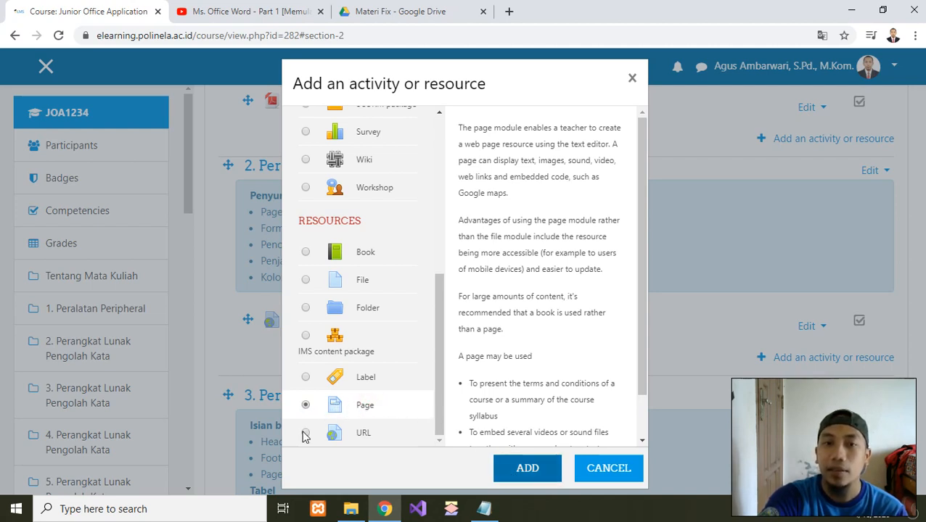
pyautogui.click(363, 411)
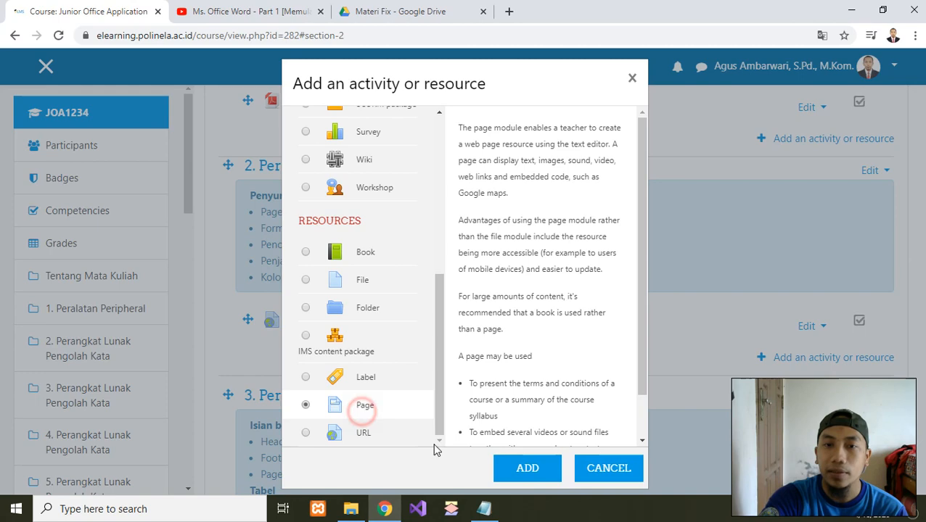
pyautogui.click(511, 469)
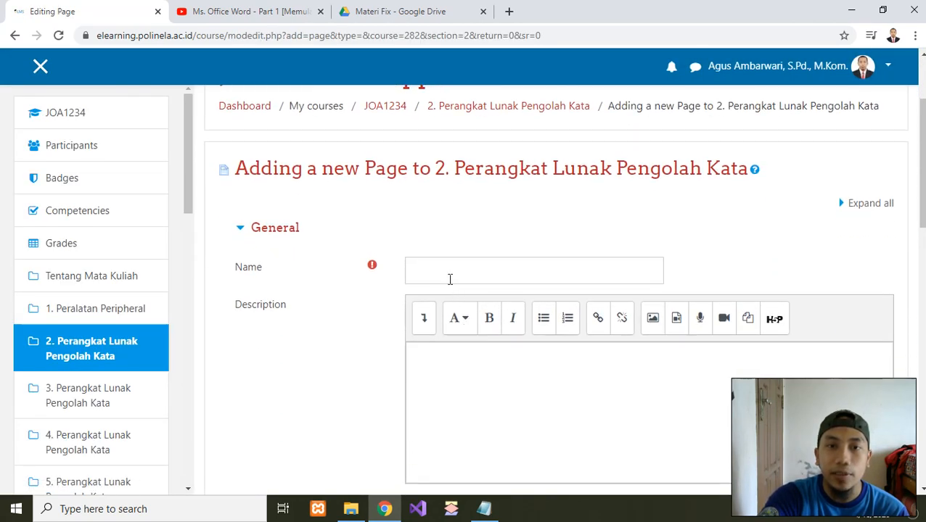
# Step: In the Notepad notes, copy "Latihan 1 - Penjelasan", delete the trailing "Page" from that line, and return to the Page form
pyautogui.click(447, 277)
pyautogui.click(483, 509)
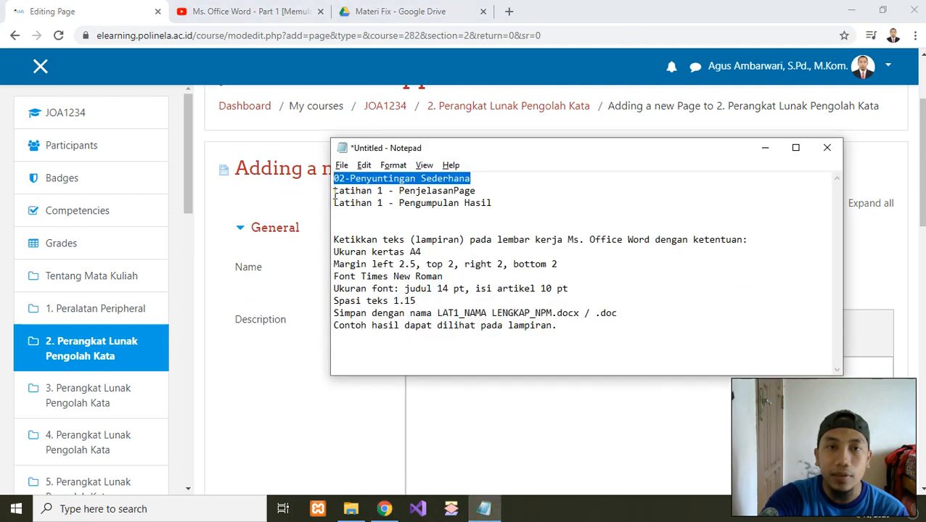
pyautogui.moveTo(335, 195); pyautogui.dragTo(454, 191)
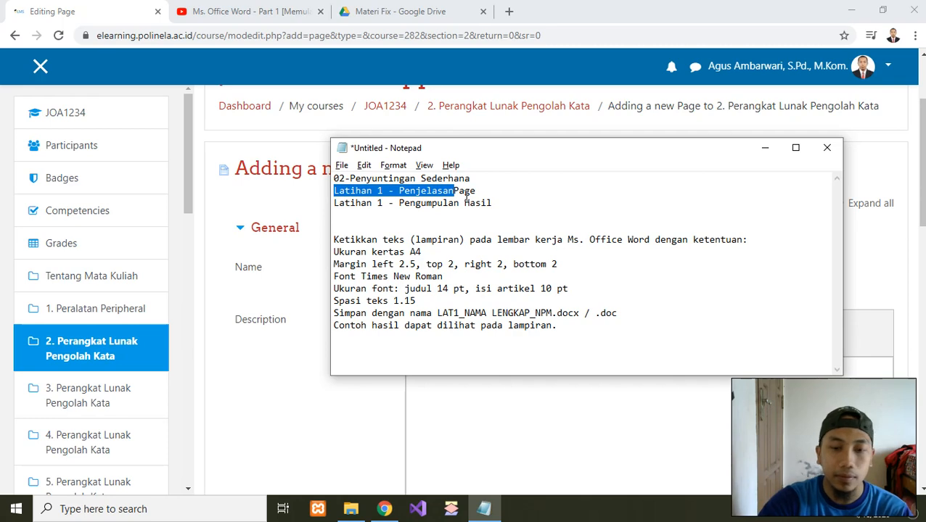
pyautogui.click(468, 194)
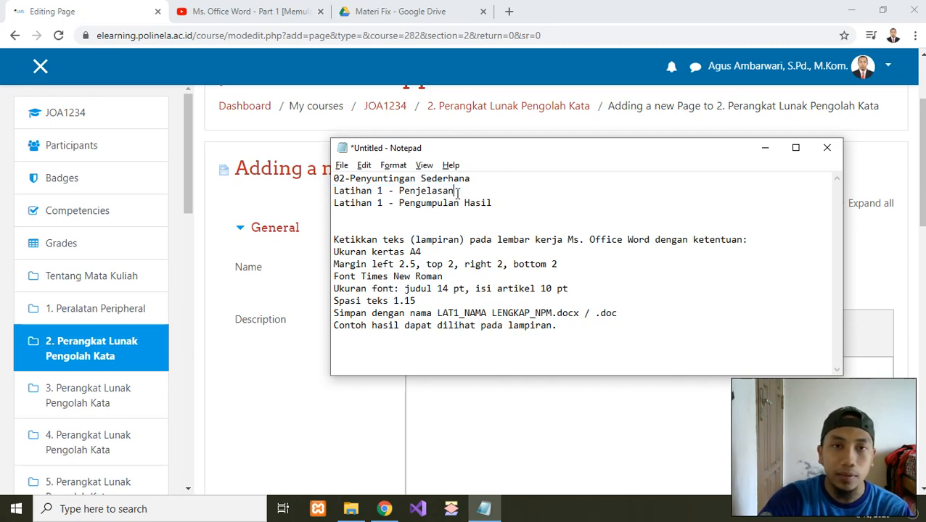
pyautogui.hotkey('alt', 'Tab')
# Step: Paste "Latihan 1 - Penjelasan" as the name of the new Page
pyautogui.rightClick(435, 267)
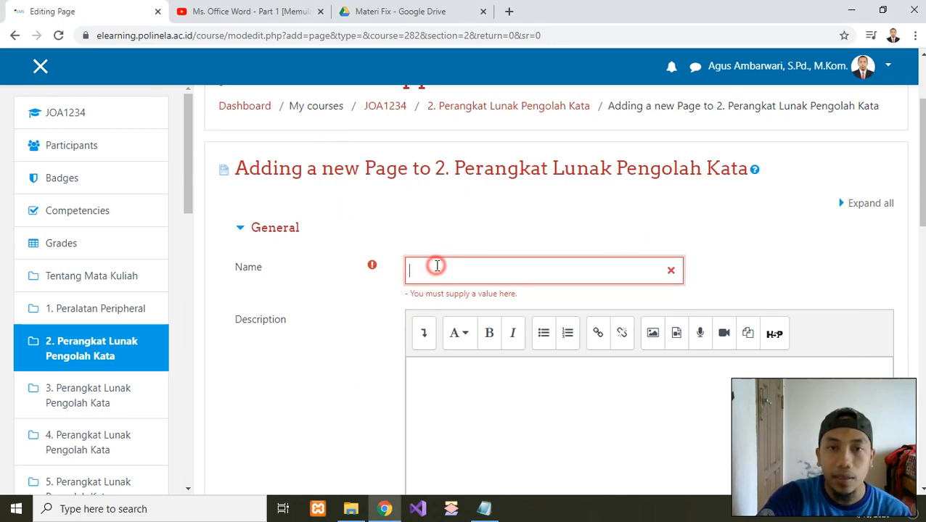
pyautogui.click(471, 373)
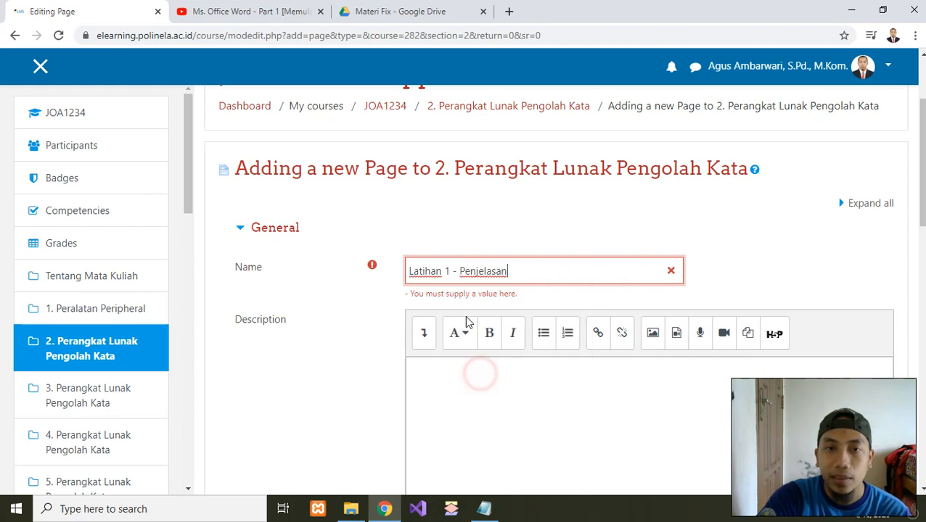
pyautogui.click(451, 271)
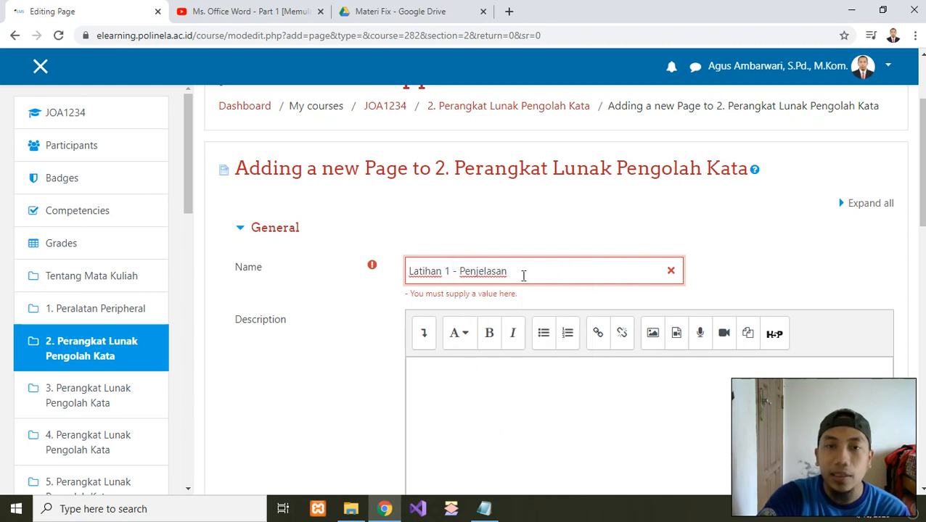
pyautogui.moveTo(533, 270); pyautogui.dragTo(390, 277)
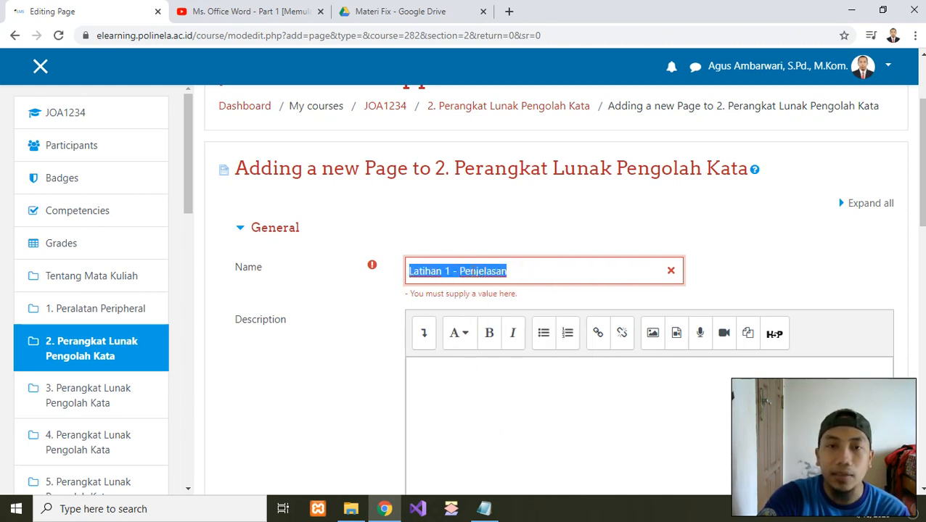
pyautogui.click(472, 270)
pyautogui.click(371, 285)
# Step: Start inserting a link in the Page content editor, leaving the Description empty
pyautogui.scroll(-1, 526, 259)
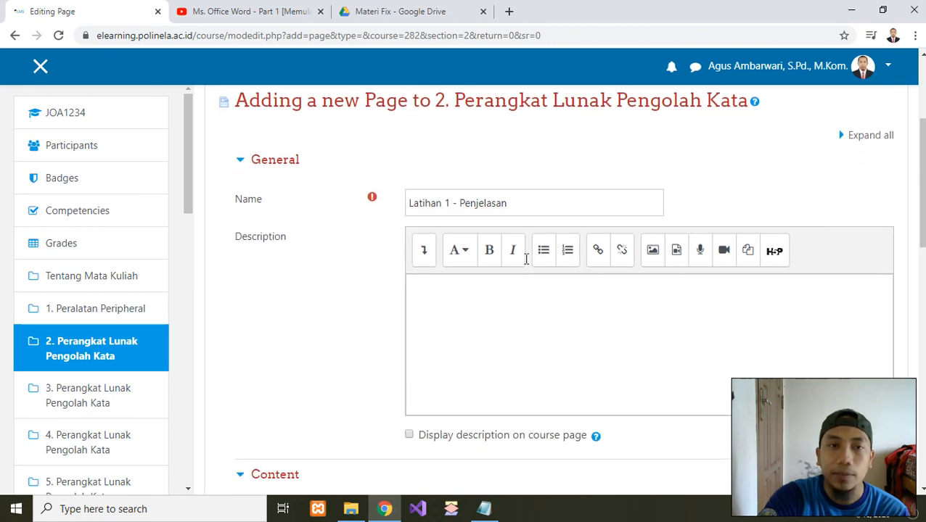
pyautogui.scroll(-3, 456, 305)
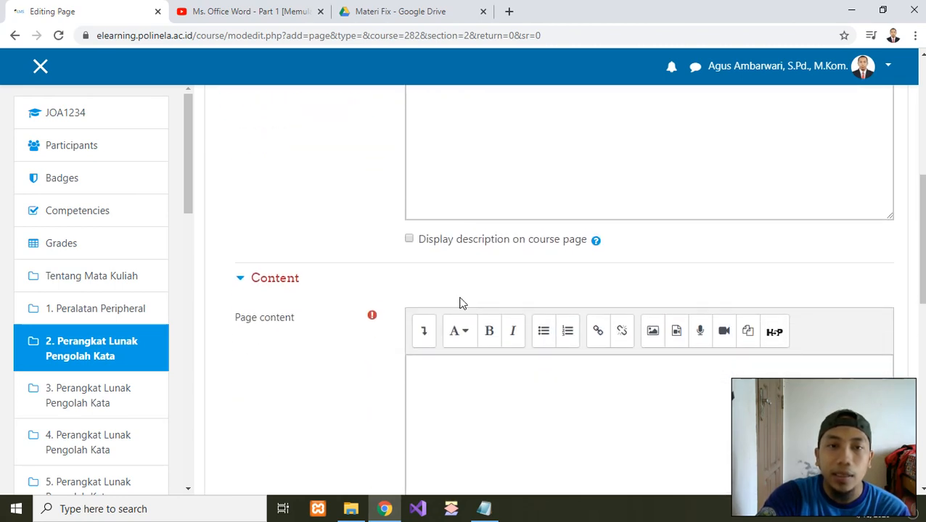
pyautogui.scroll(3, 479, 294)
pyautogui.scroll(-1, 518, 289)
pyautogui.scroll(-5, 529, 298)
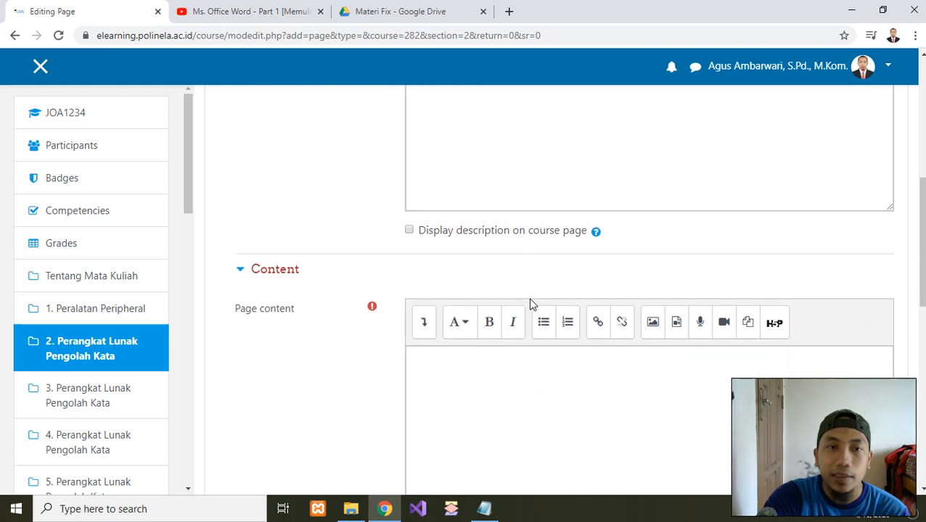
pyautogui.scroll(1, 454, 291)
pyautogui.scroll(-1, 551, 326)
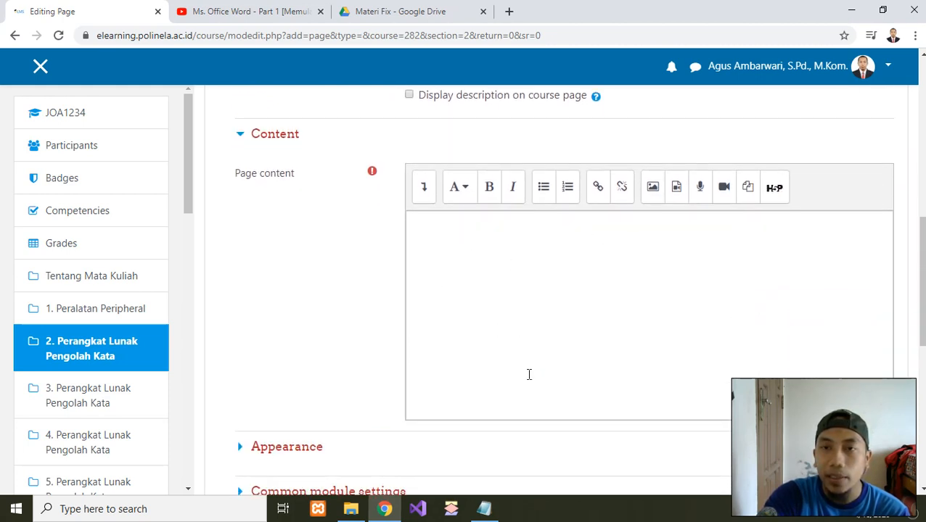
pyautogui.click(445, 236)
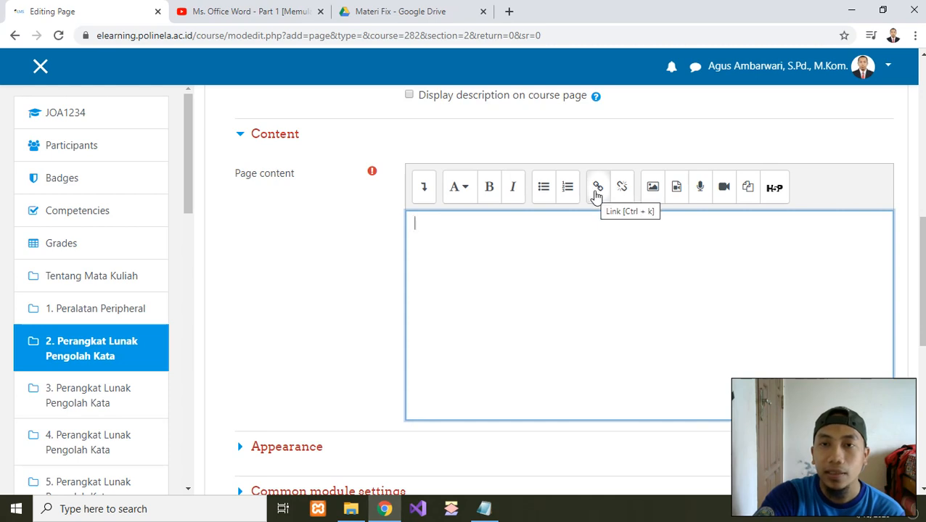
pyautogui.click(521, 225)
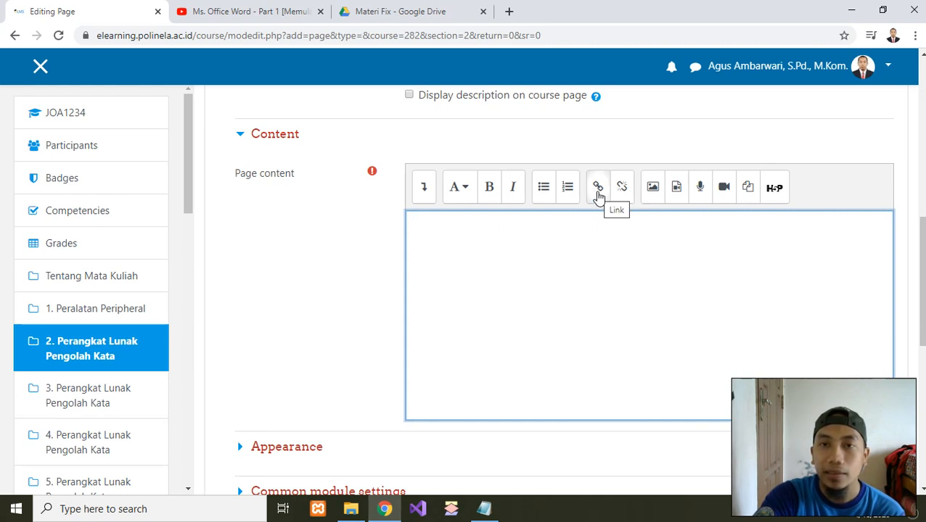
pyautogui.click(598, 193)
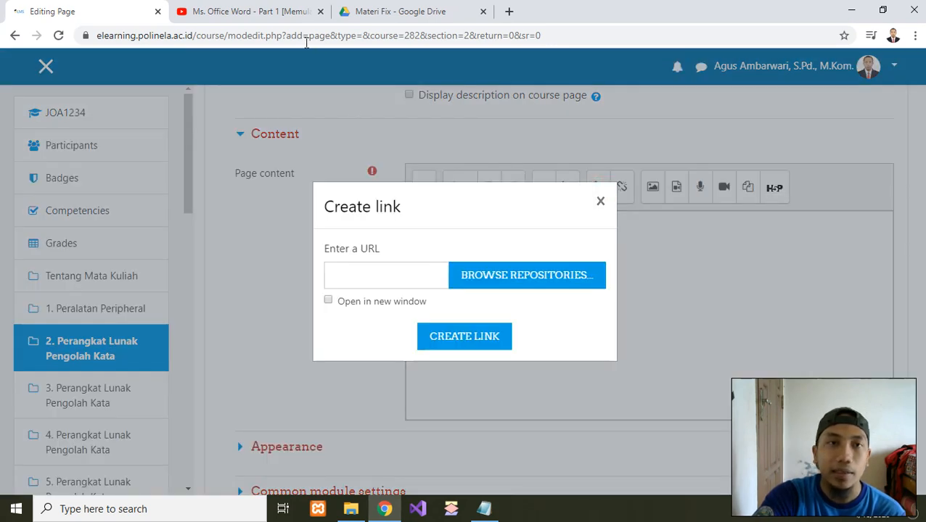
# Step: Copy the address of the YouTube video "Ms. Office Word - Part 1 [Memulai Lembar Kerja]" and return to the Page form
pyautogui.click(286, 12)
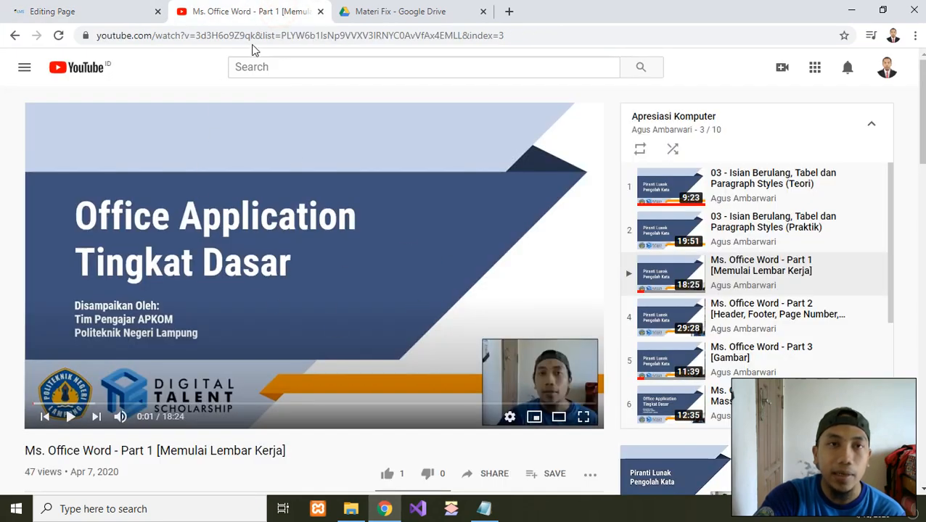
pyautogui.click(258, 35)
pyautogui.rightClick(258, 37)
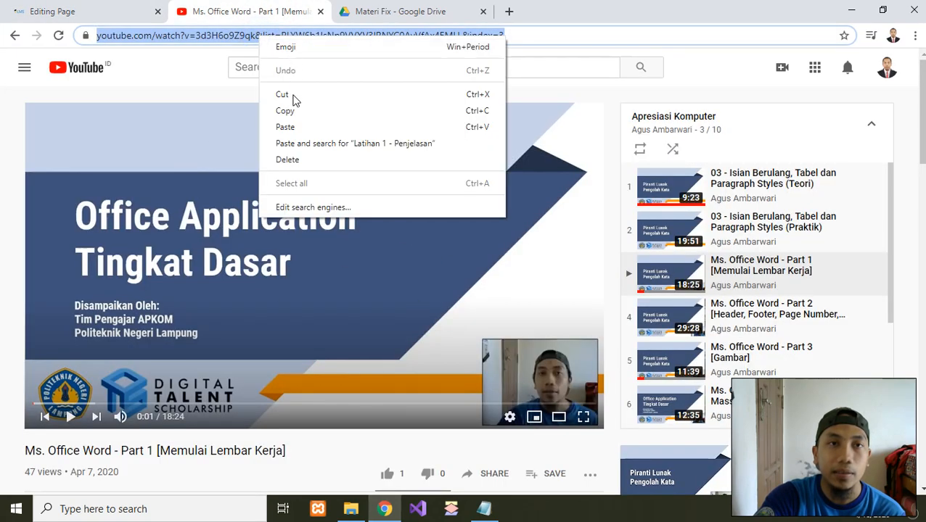
pyautogui.click(286, 110)
pyautogui.click(87, 11)
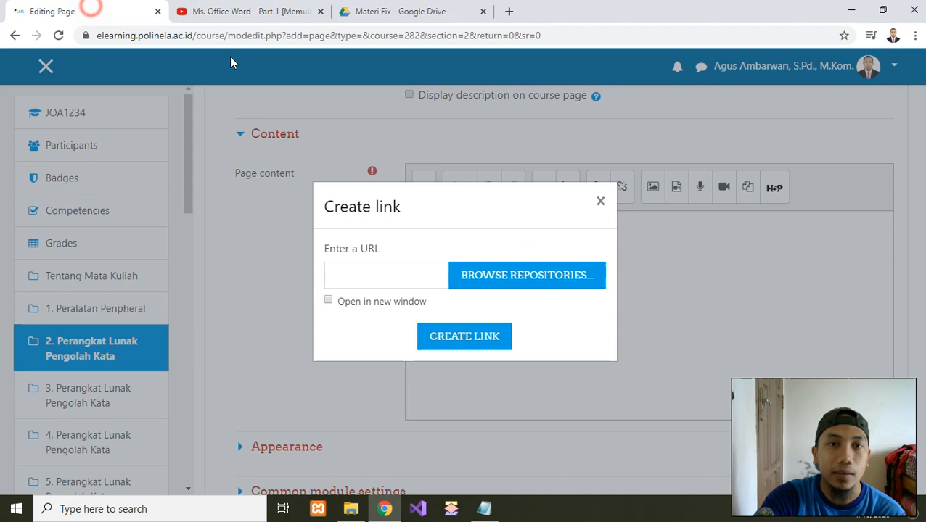
# Step: Create a link in the Page content from the copied YouTube URL, without opening it in a new window
pyautogui.click(360, 277)
pyautogui.rightClick(376, 274)
pyautogui.click(411, 384)
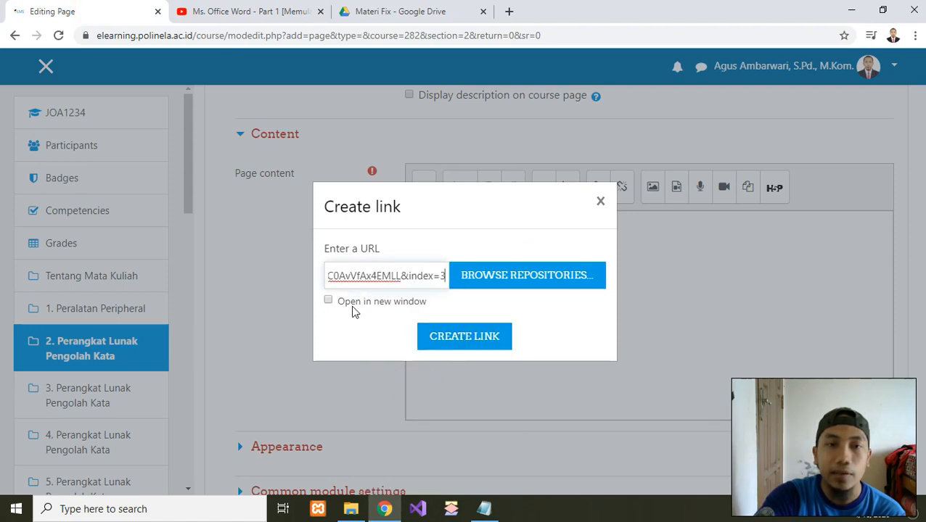
pyautogui.click(475, 345)
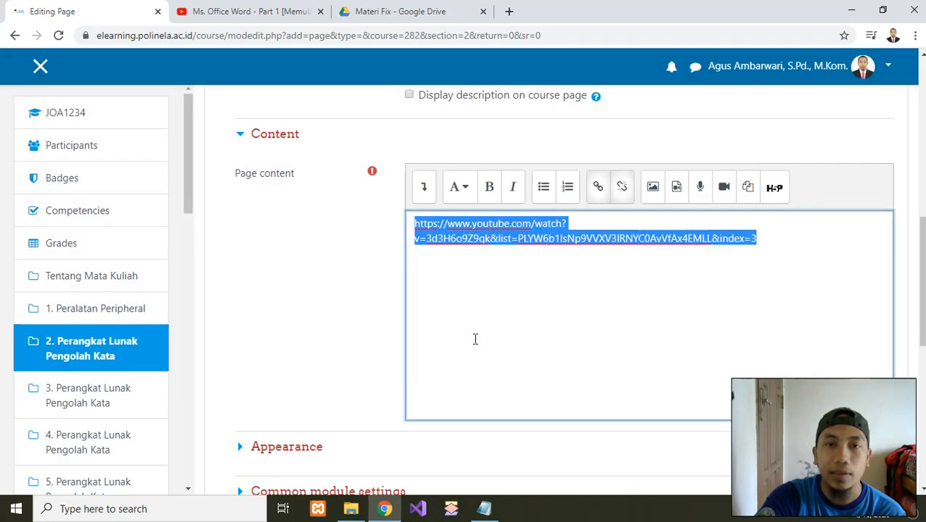
pyautogui.click(473, 337)
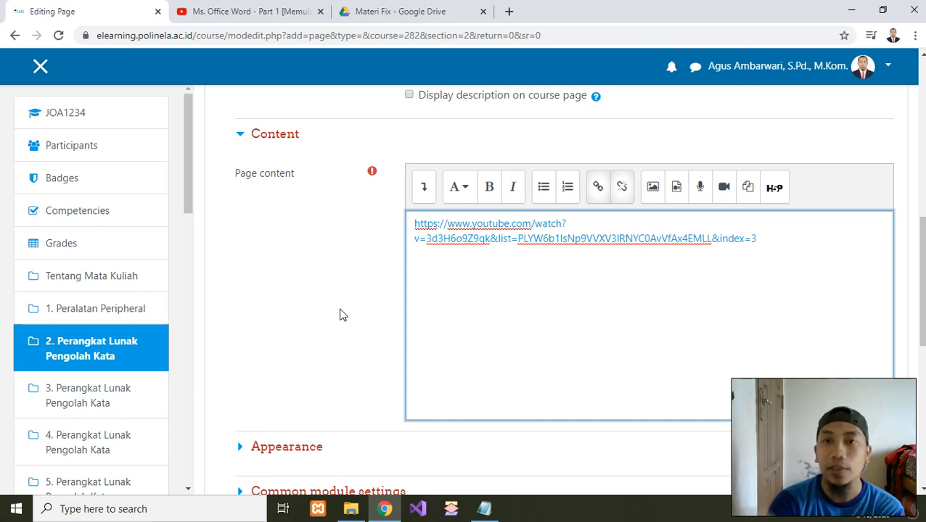
pyautogui.click(516, 281)
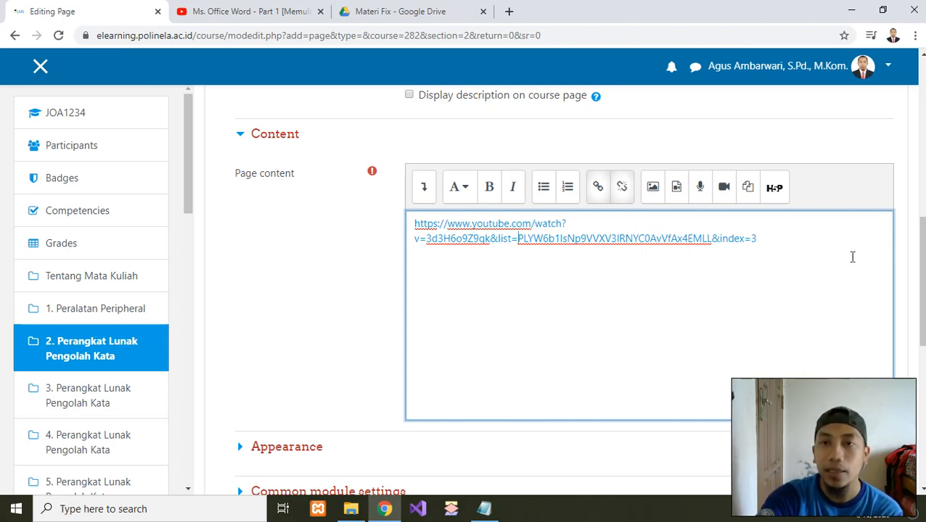
pyautogui.click(680, 284)
# Step: Save the Latihan 1 - Penjelasan page and return to the course
pyautogui.scroll(-2, 558, 294)
pyautogui.scroll(-3, 557, 294)
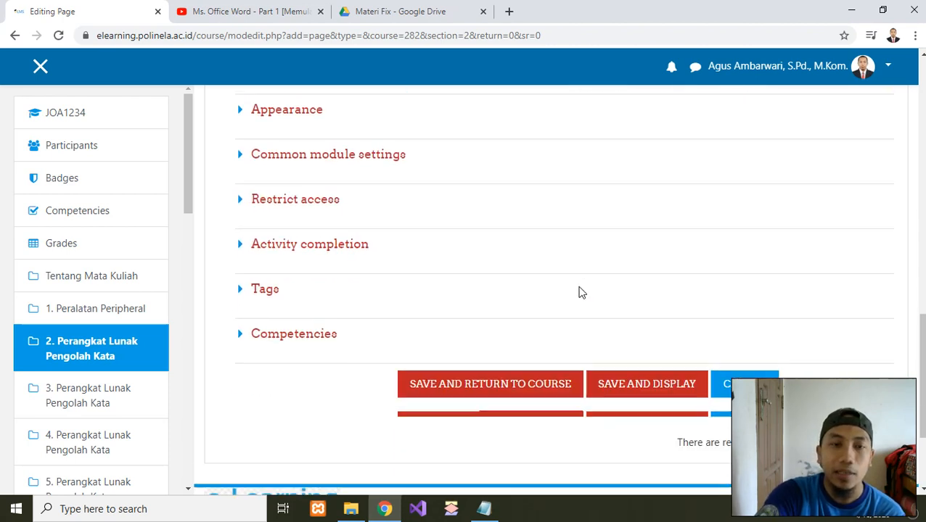
pyautogui.click(477, 383)
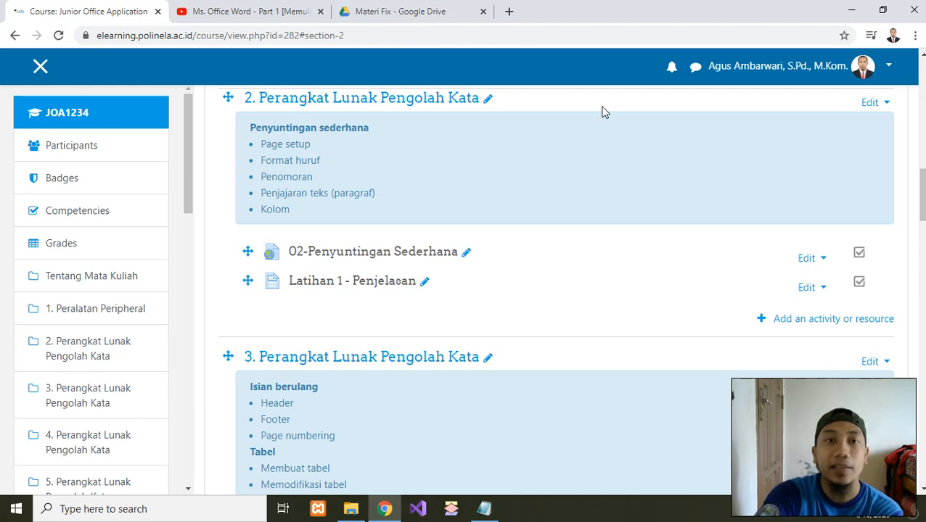
# Step: Open Latihan 1 - Penjelasan from the course and play its embedded video to check it
pyautogui.click(333, 286)
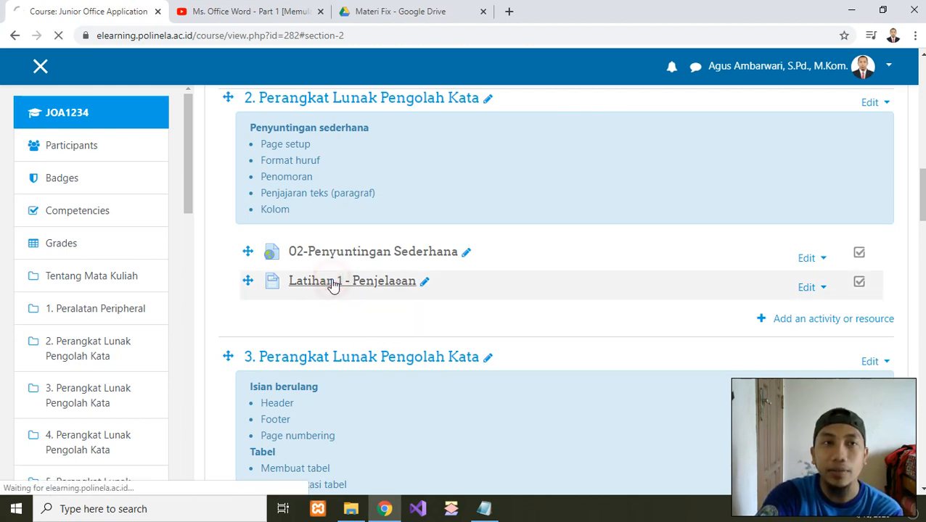
pyautogui.scroll(-2, 666, 238)
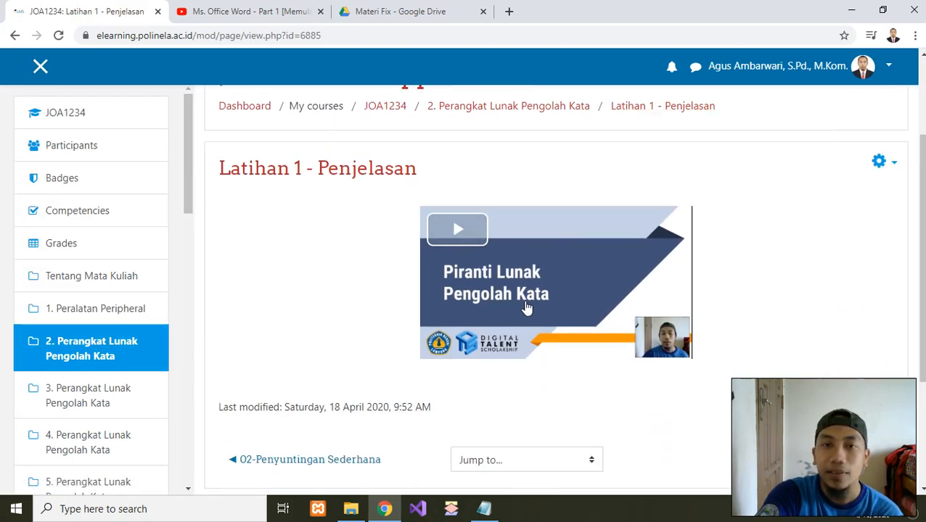
pyautogui.click(462, 234)
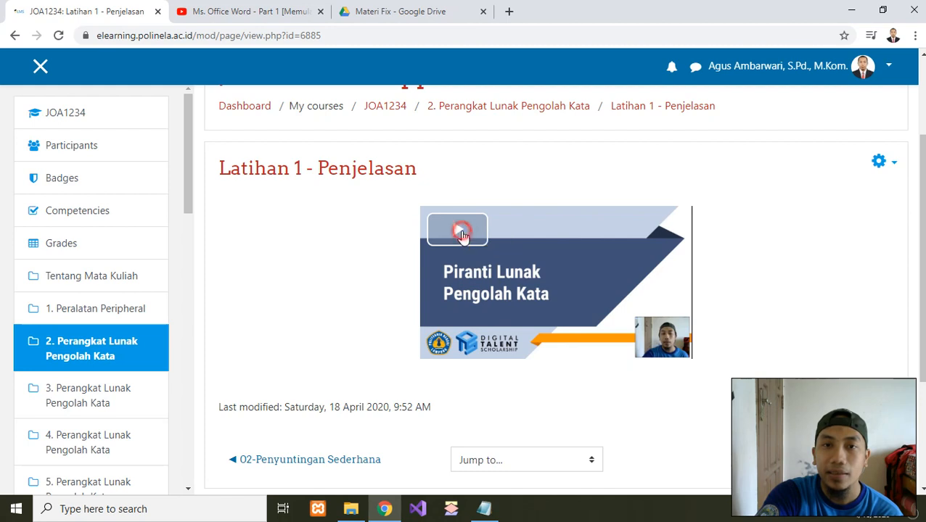
pyautogui.scroll(-1, 725, 287)
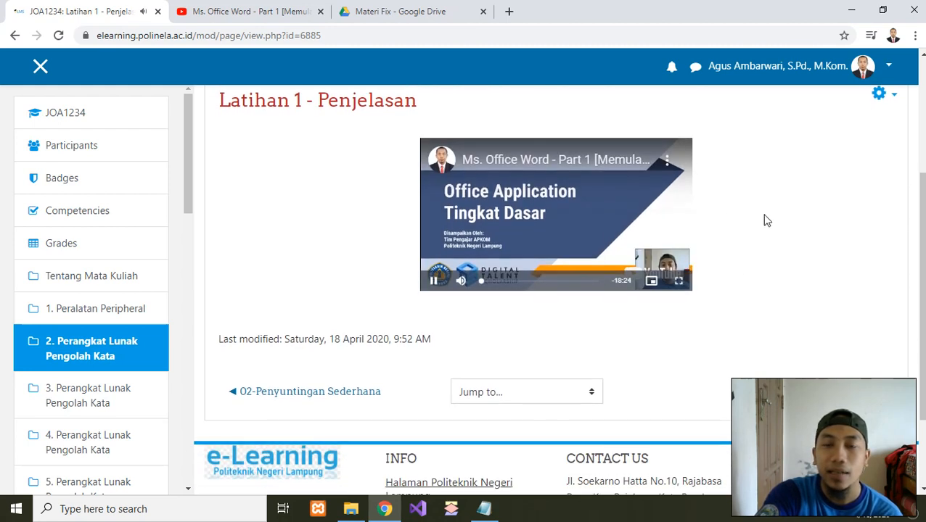
# Step: Pause the embedded video on the Latihan 1 - Penjelasan page and return to the course page
pyautogui.scroll(1, 477, 211)
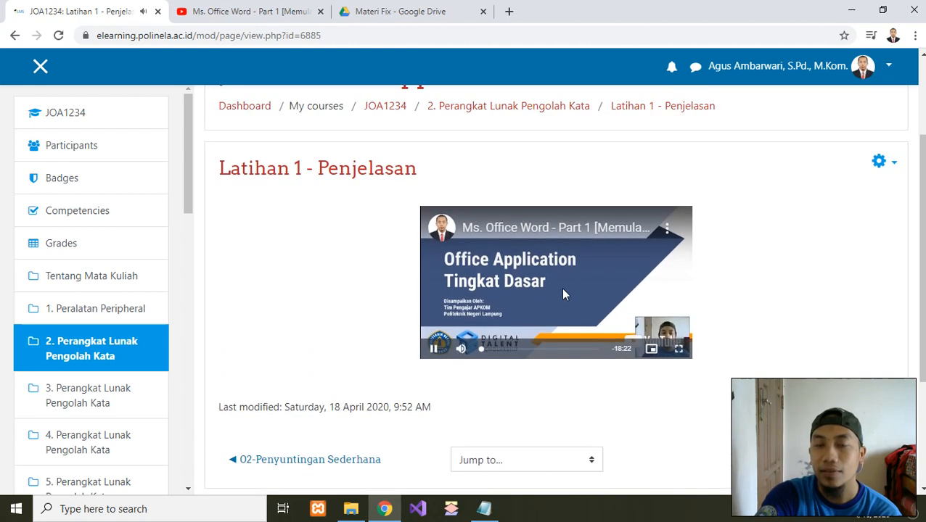
pyautogui.click(433, 348)
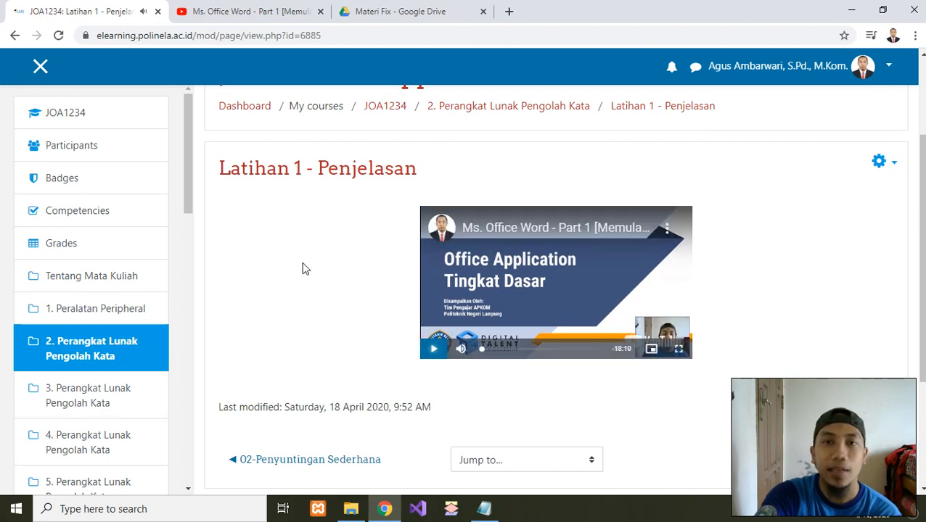
pyautogui.scroll(-1, 312, 266)
pyautogui.scroll(1, 318, 262)
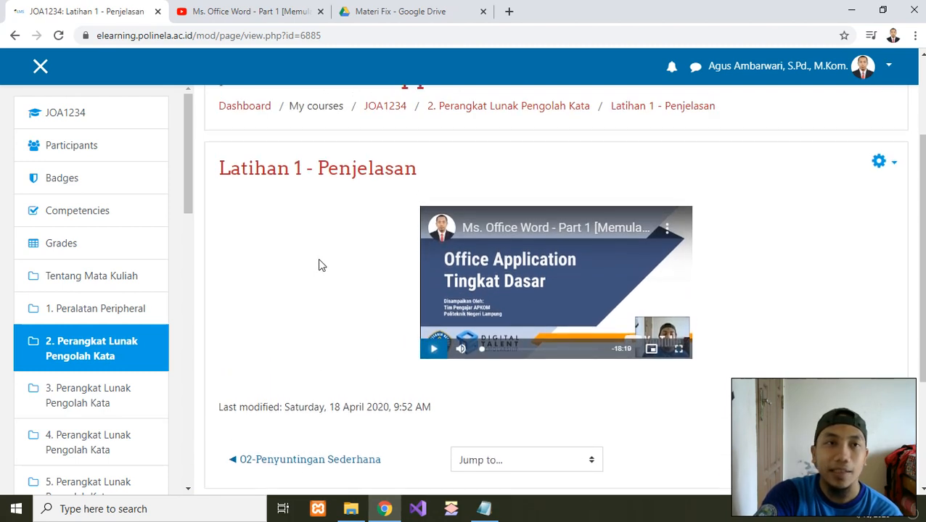
pyautogui.scroll(1, 290, 268)
pyautogui.scroll(1, 246, 225)
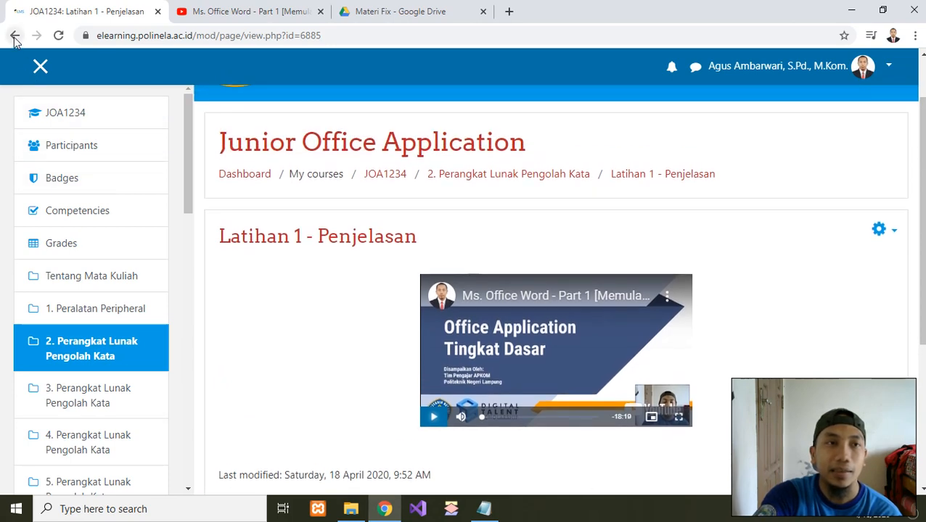
pyautogui.click(14, 37)
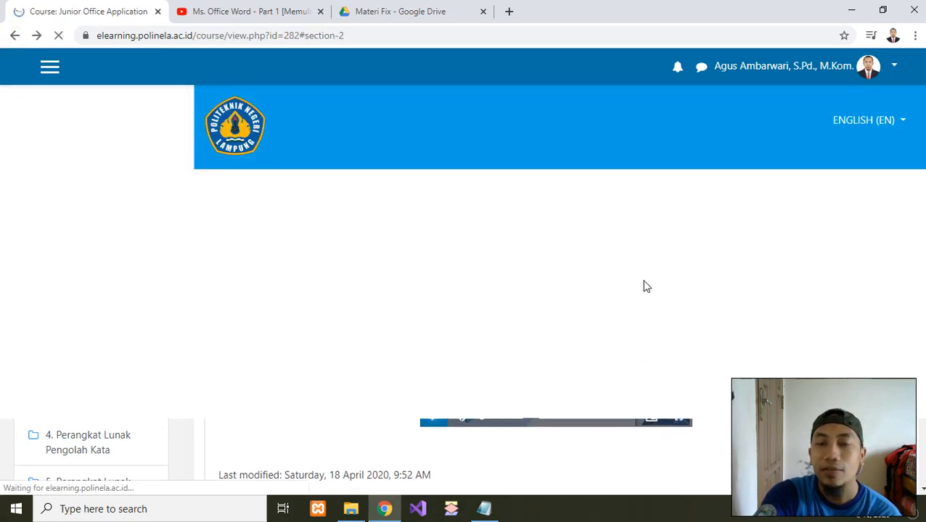
# Step: Review the materials listed in section 2, Perangkat Lunak Pengolah Kata, of the course
pyautogui.scroll(-1, 435, 338)
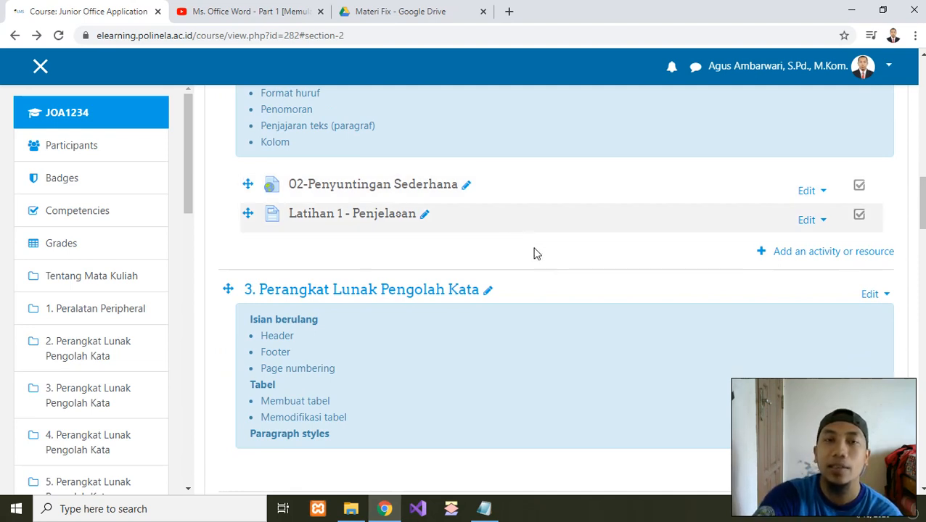
pyautogui.scroll(1, 549, 258)
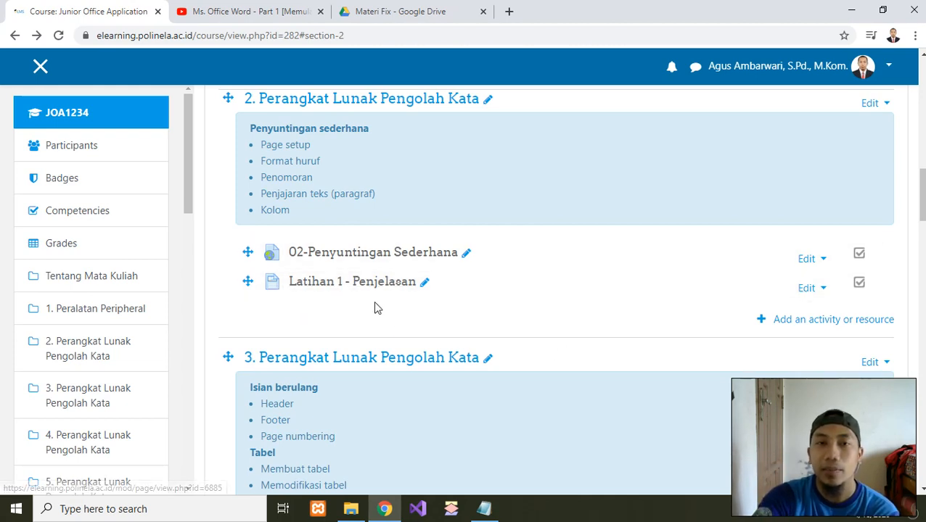
pyautogui.scroll(1, 373, 302)
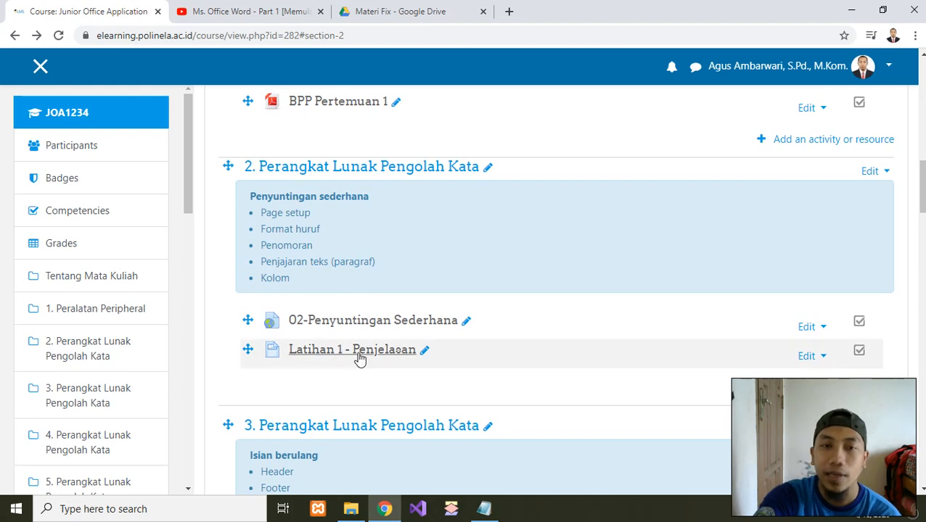
pyautogui.scroll(1, 480, 301)
pyautogui.scroll(1, 481, 300)
pyautogui.scroll(-3, 480, 301)
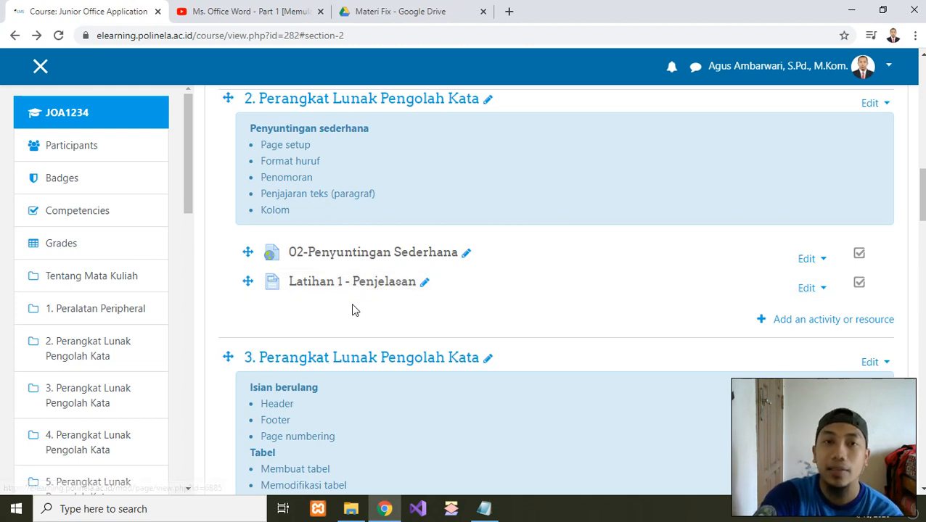
pyautogui.scroll(1, 352, 310)
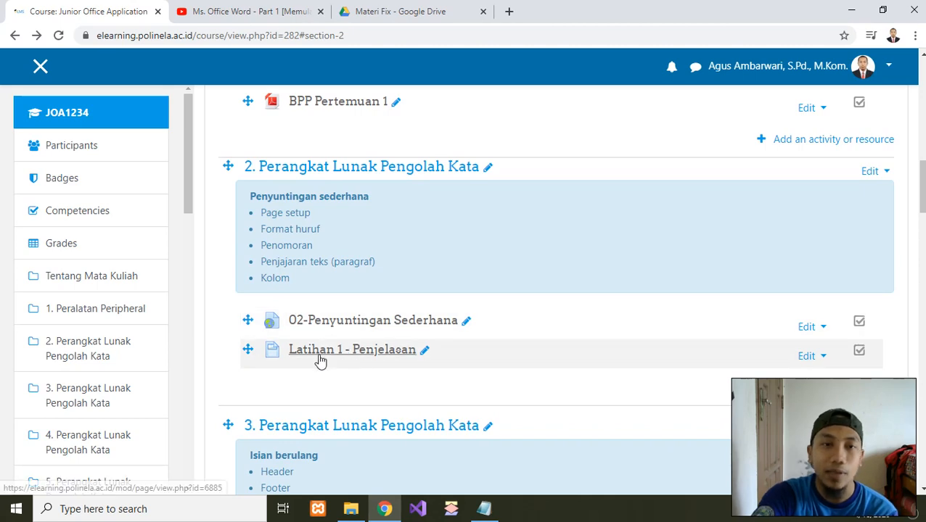
pyautogui.scroll(-1, 551, 273)
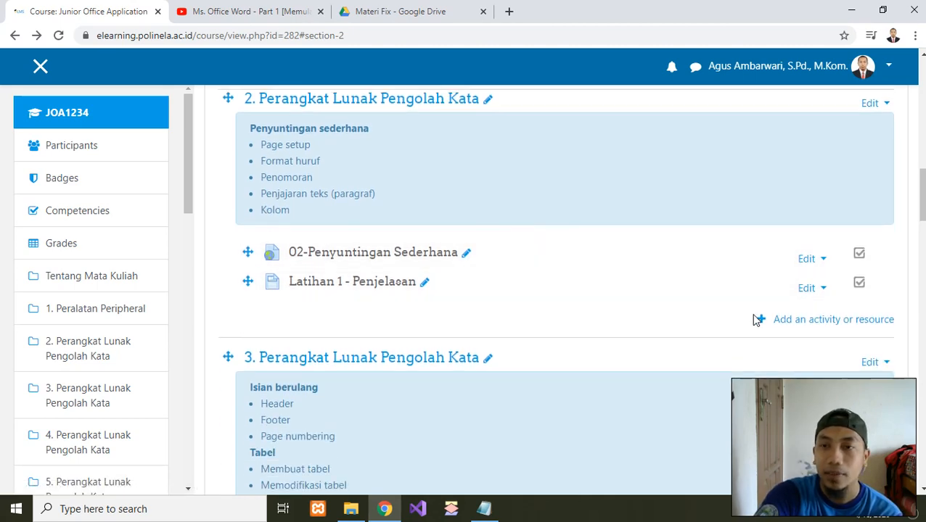
# Step: Add a new Assignment activity to section 2, Perangkat Lunak Pengolah Kata
pyautogui.click(814, 327)
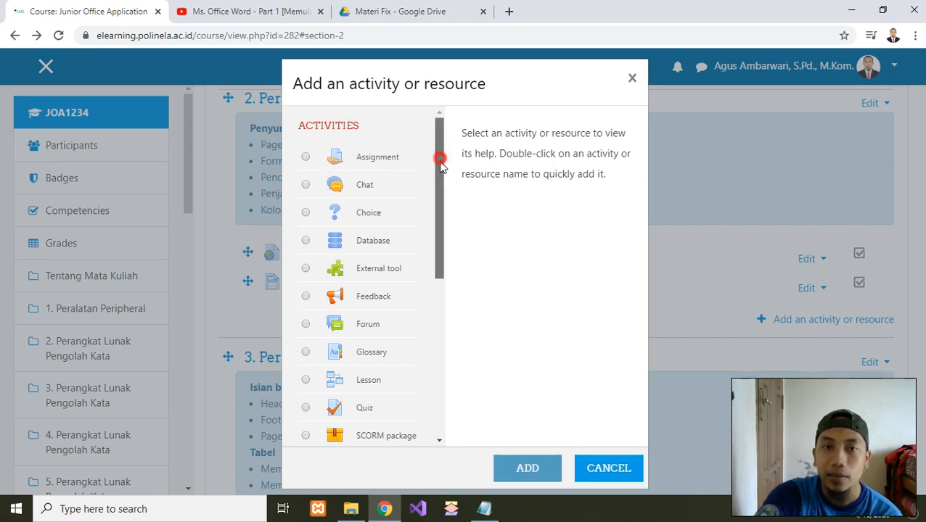
pyautogui.moveTo(441, 156)
pyautogui.mouseDown()
pyautogui.moveTo(441, 185)
pyautogui.moveTo(437, 143)
pyautogui.mouseUp()
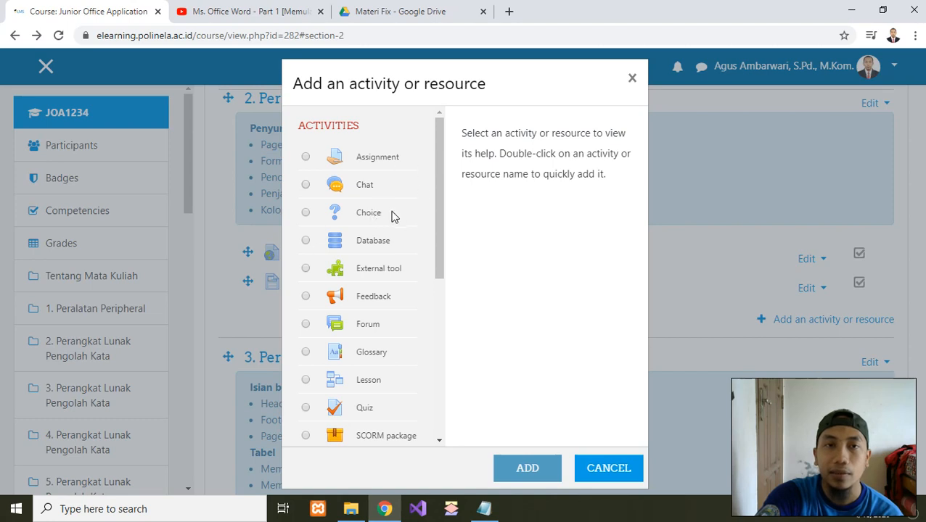
pyautogui.click(396, 159)
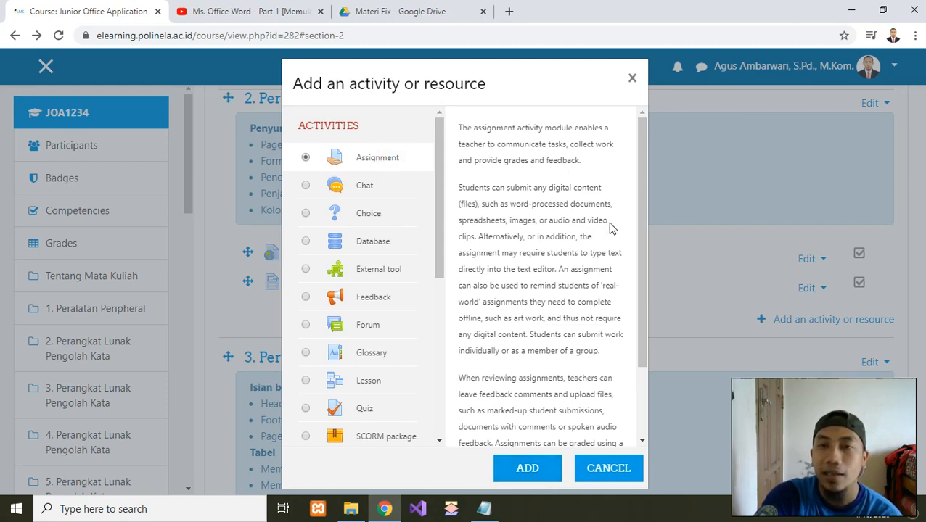
pyautogui.moveTo(639, 177)
pyautogui.mouseDown()
pyautogui.moveTo(648, 280)
pyautogui.moveTo(637, 162)
pyautogui.mouseUp()
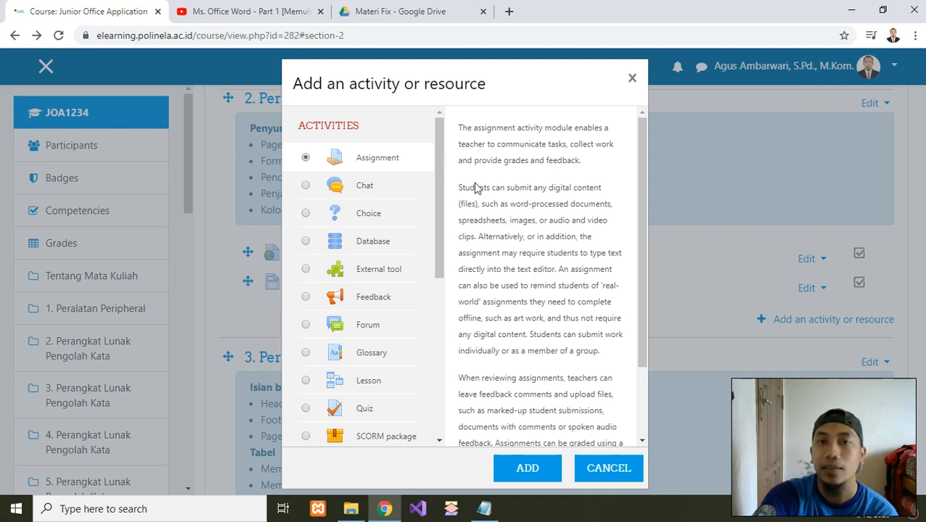
pyautogui.click(522, 464)
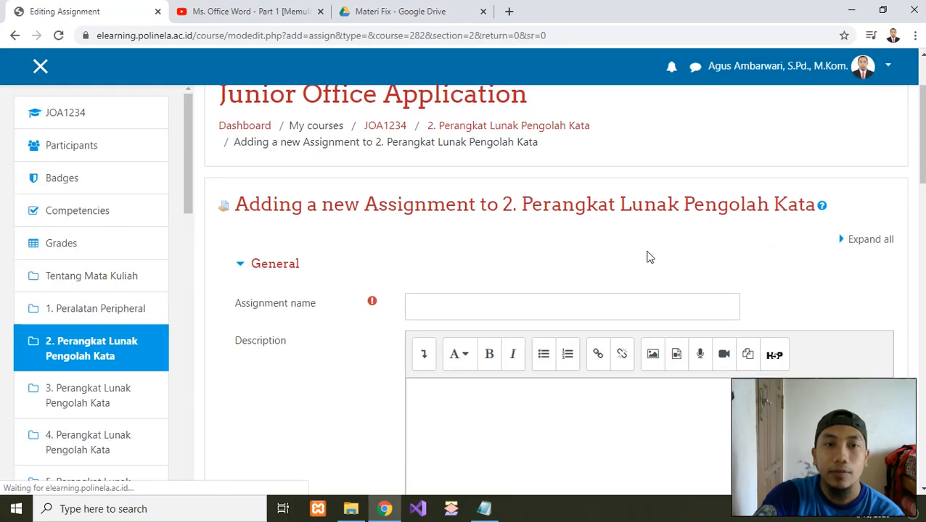
# Step: Name the assignment "Latihan 1 - Pengumpulan Hasil" by copying that line from the Notepad notes
pyautogui.click(476, 289)
pyautogui.scroll(-2, 468, 289)
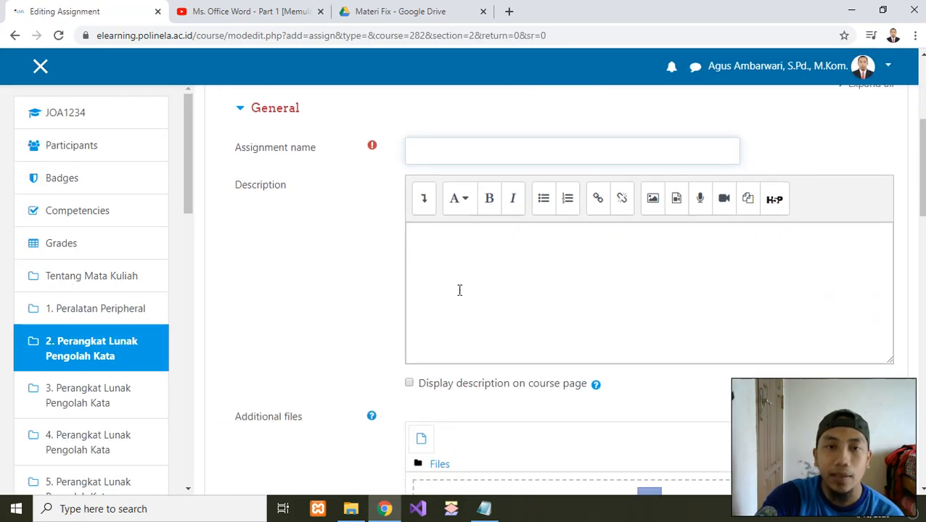
pyautogui.click(484, 508)
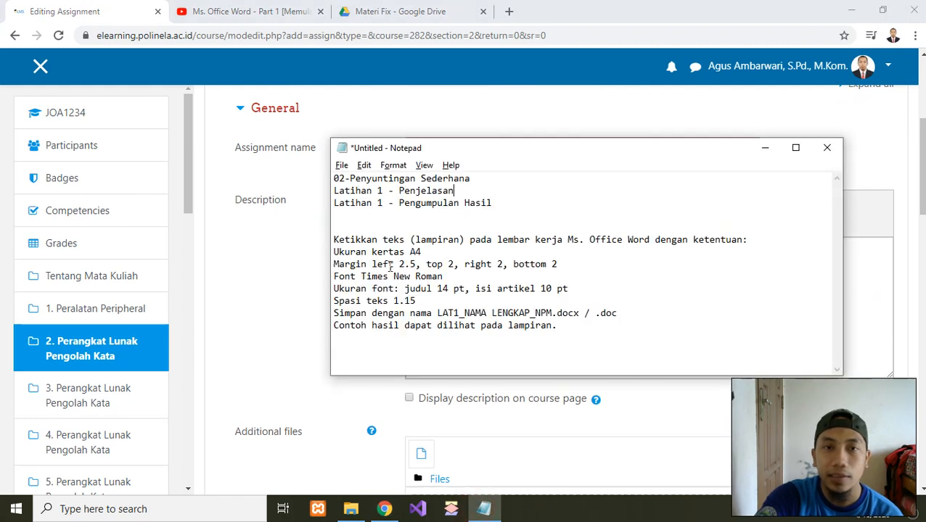
pyautogui.moveTo(334, 205); pyautogui.dragTo(494, 208)
pyautogui.hotkey('ctrl', 'c')
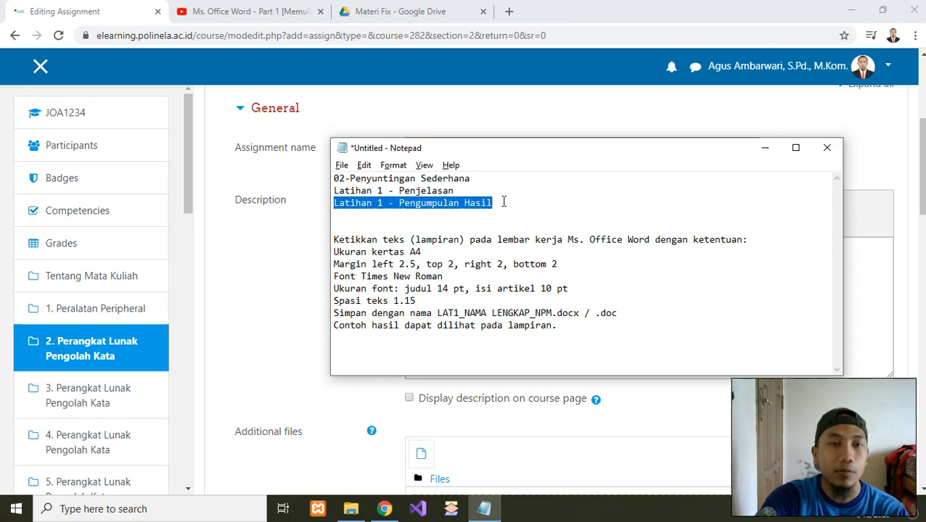
pyautogui.hotkey('alt', 'Tab')
pyautogui.rightClick(428, 149)
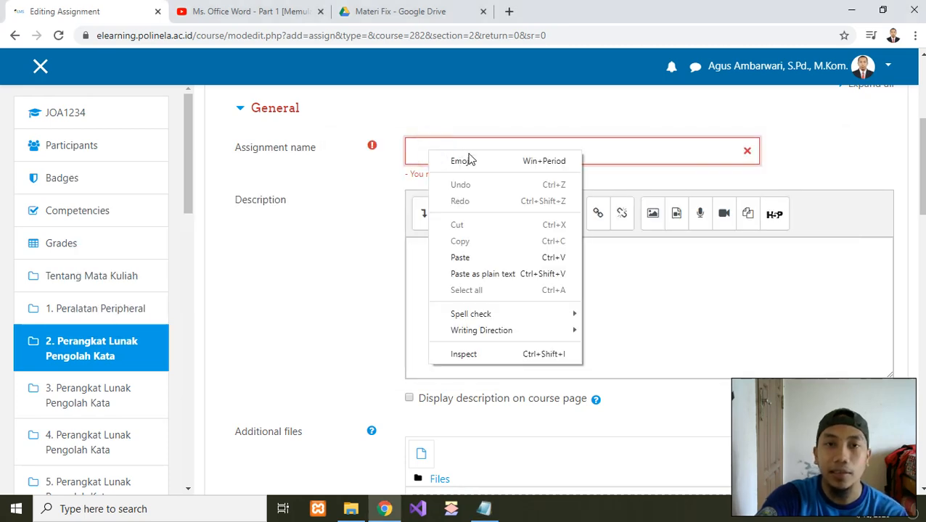
pyautogui.click(473, 258)
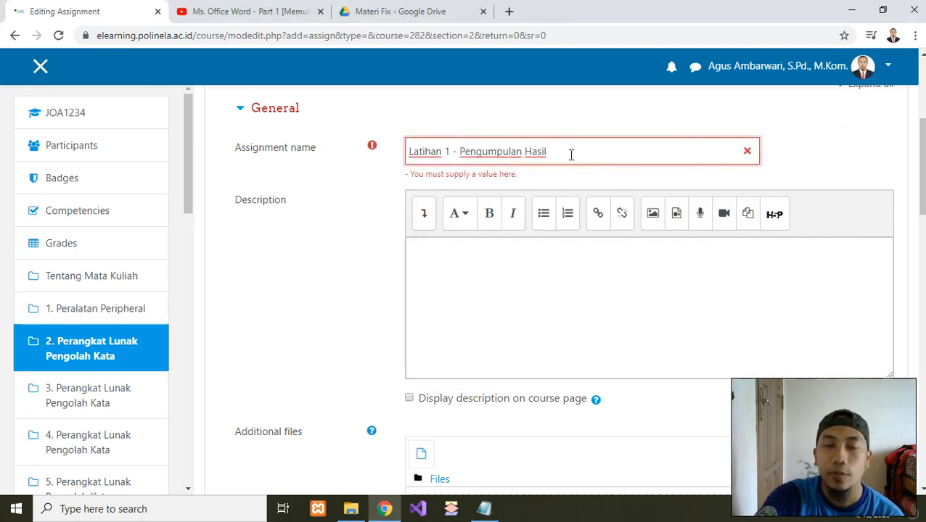
pyautogui.click(293, 294)
# Step: Switch to Notepad and copy the assignment instructions from "Ketikkan teks (lampiran)" through "Contoh hasil dapat dilihat pada lampiran."
pyautogui.click(446, 254)
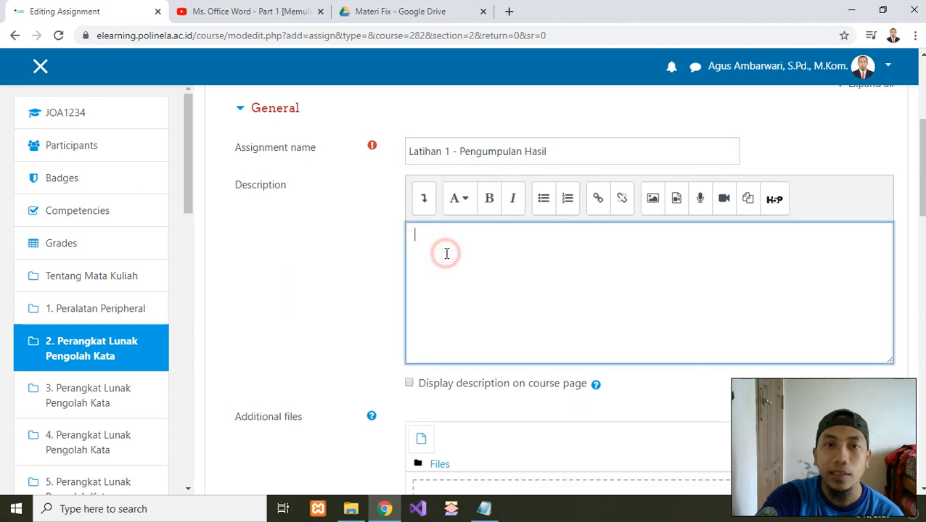
pyautogui.click(314, 274)
pyautogui.click(438, 255)
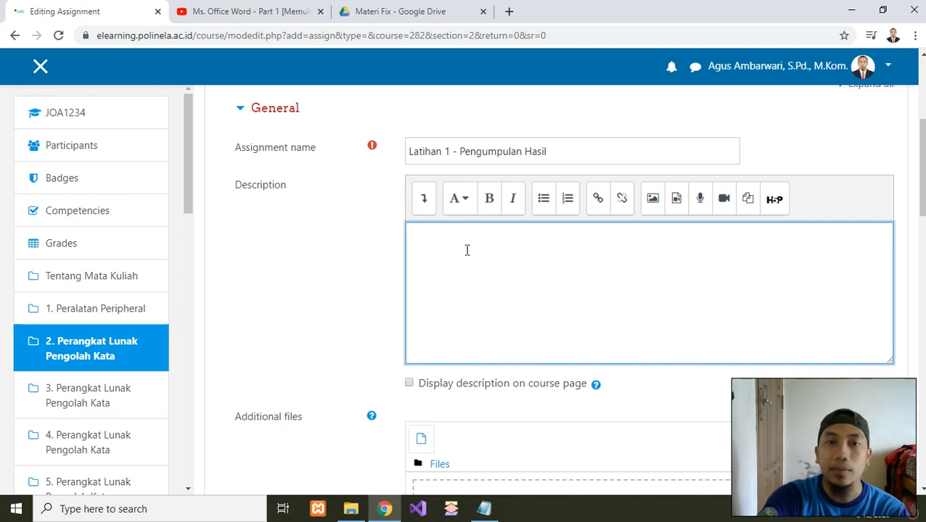
pyautogui.hotkey('alt', 'Tab')
pyautogui.click(445, 253)
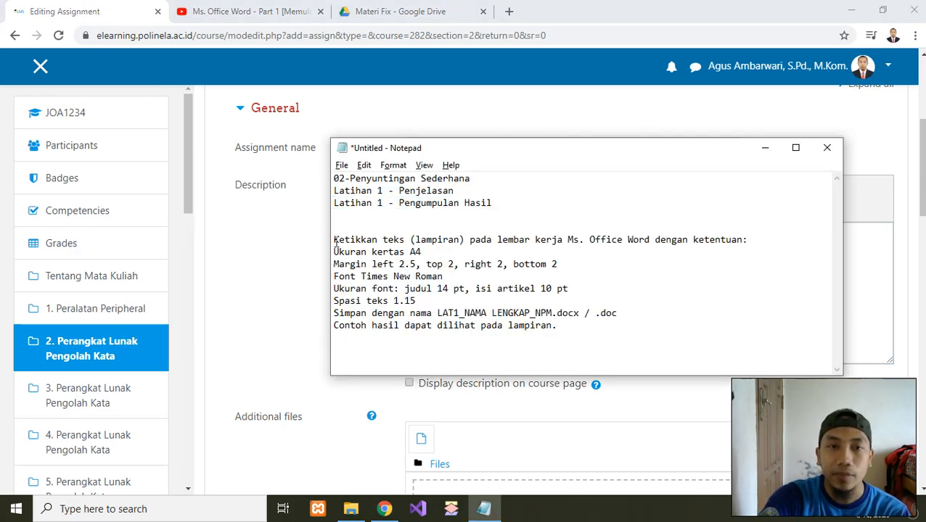
pyautogui.moveTo(335, 240); pyautogui.dragTo(563, 325)
pyautogui.hotkey('ctrl', 'c')
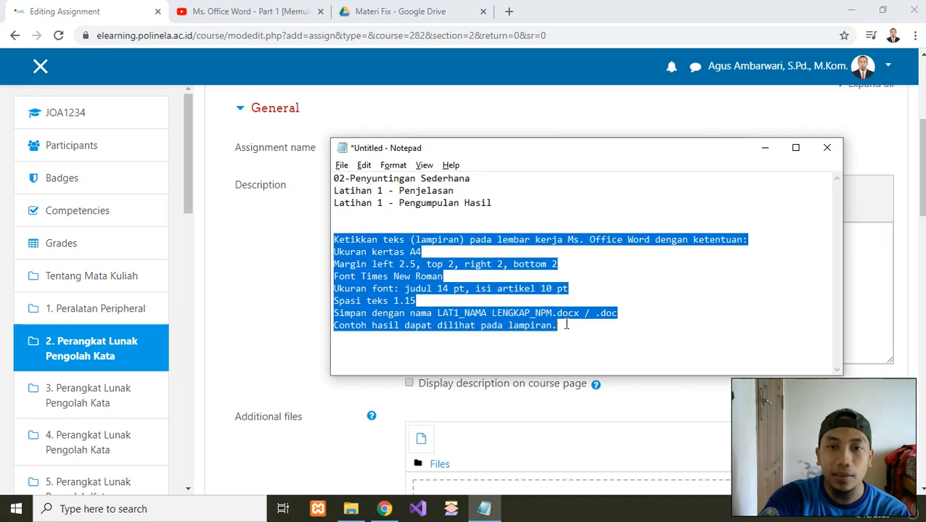
# Step: Return to the assignment form and paste the copied instructions into the Description
pyautogui.hotkey('alt', 'Tab')
pyautogui.click(534, 295)
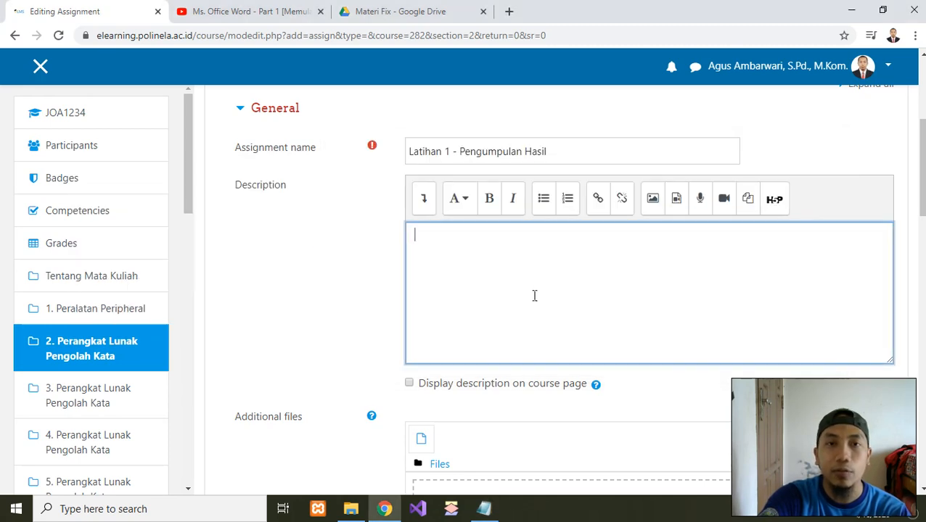
pyautogui.rightClick(433, 239)
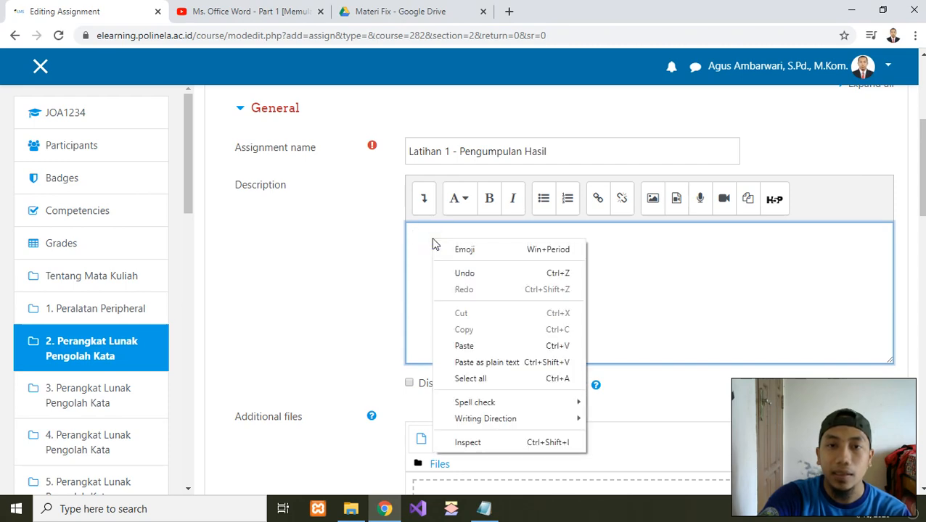
pyautogui.click(464, 345)
pyautogui.scroll(5, 523, 305)
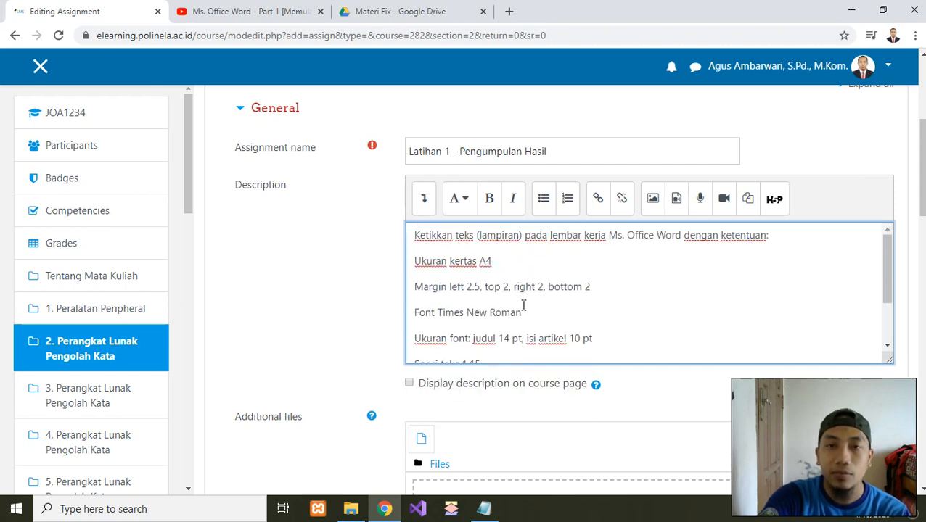
pyautogui.scroll(2, 523, 306)
pyautogui.scroll(-2, 523, 305)
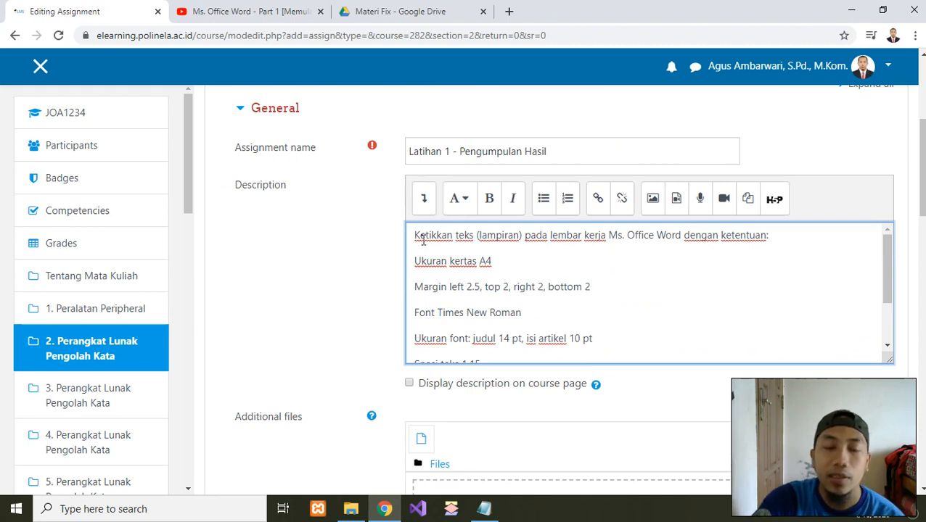
# Step: Format the description lines from "Ukuran kertas A4" through "Spasi teks 1.15" as a numbered list
pyautogui.moveTo(416, 236); pyautogui.dragTo(718, 235)
pyautogui.click(487, 234)
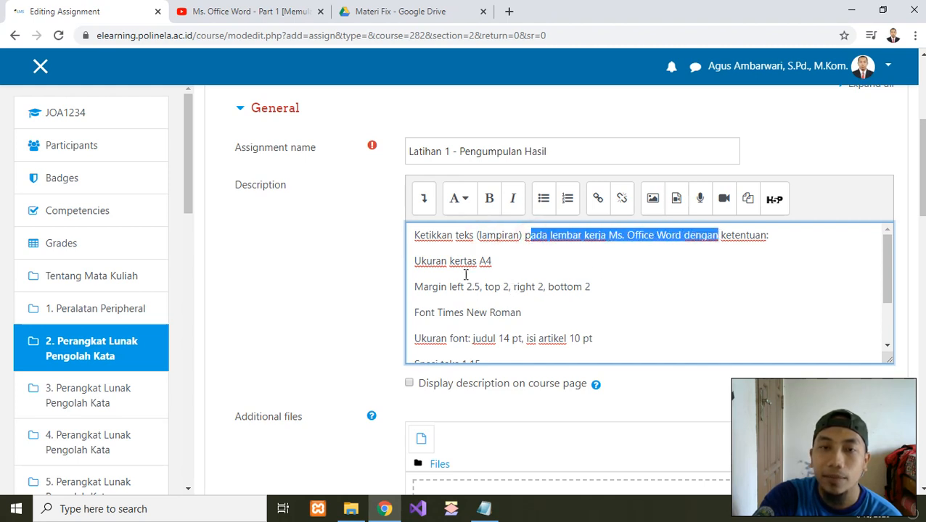
pyautogui.moveTo(415, 261); pyautogui.dragTo(546, 314)
pyautogui.scroll(-2, 514, 301)
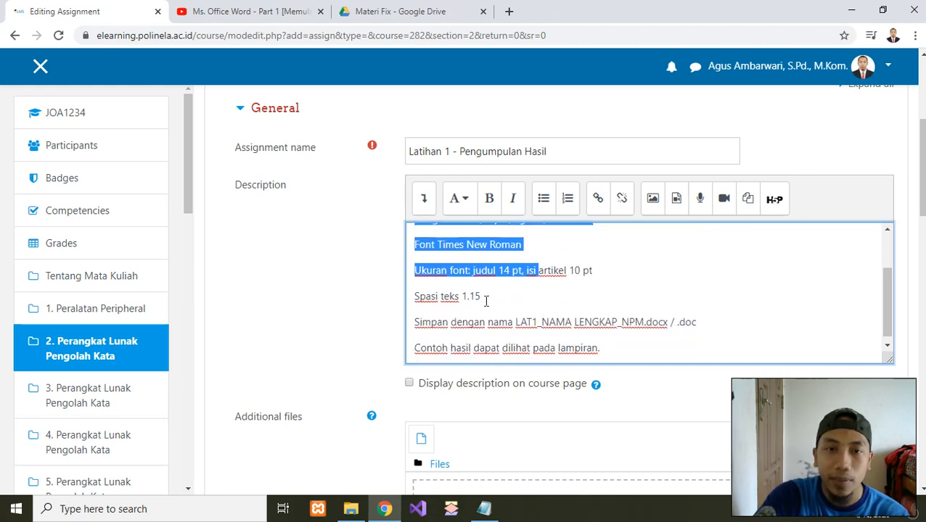
pyautogui.moveTo(486, 301); pyautogui.dragTo(487, 301)
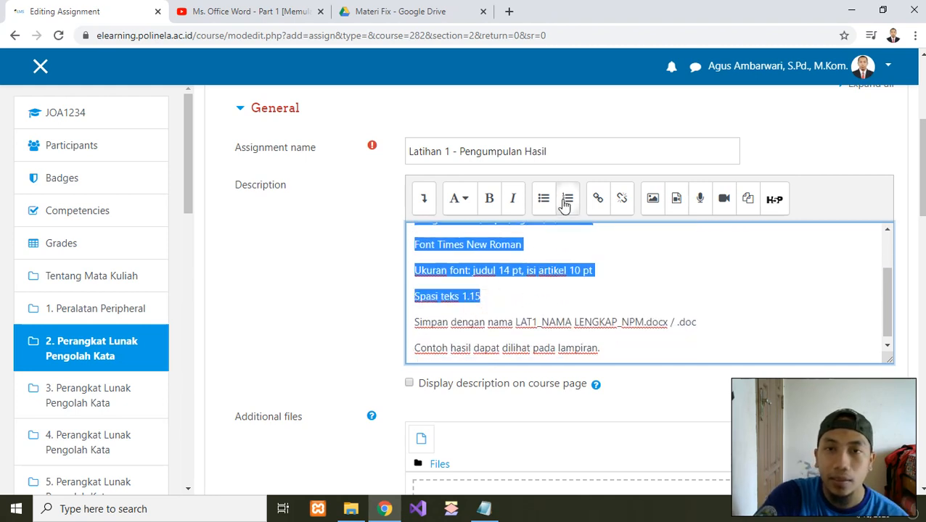
pyautogui.click(568, 198)
pyautogui.click(518, 287)
pyautogui.scroll(1, 520, 286)
pyautogui.scroll(-1, 520, 286)
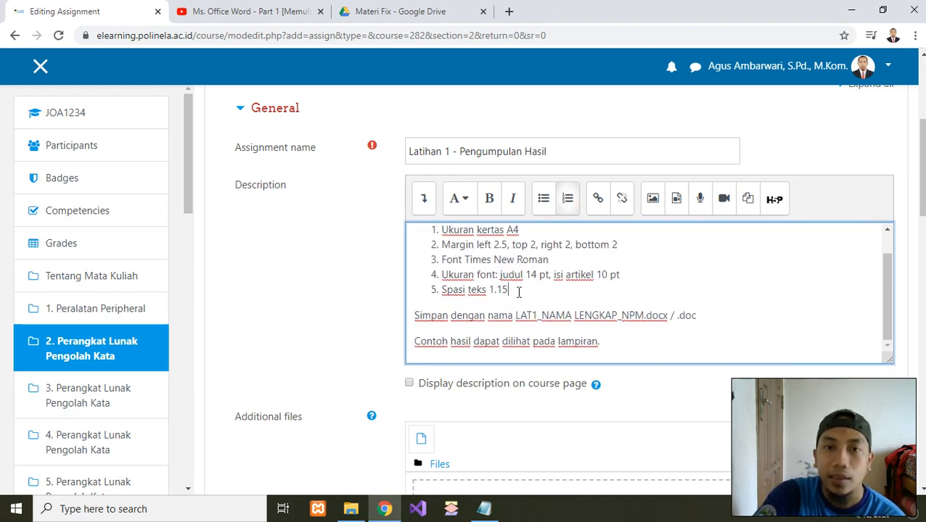
pyautogui.click(516, 291)
pyautogui.moveTo(425, 316); pyautogui.dragTo(535, 317)
pyautogui.click(543, 317)
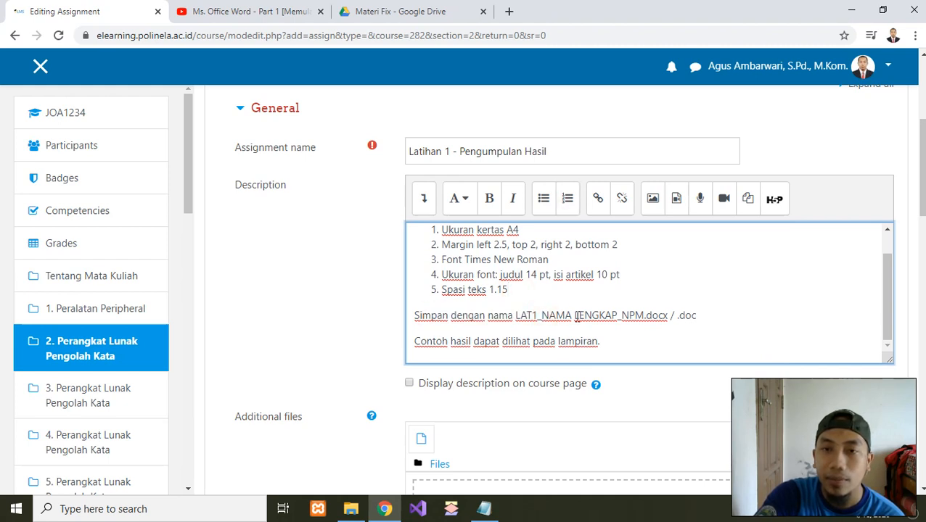
pyautogui.moveTo(622, 315); pyautogui.dragTo(647, 315)
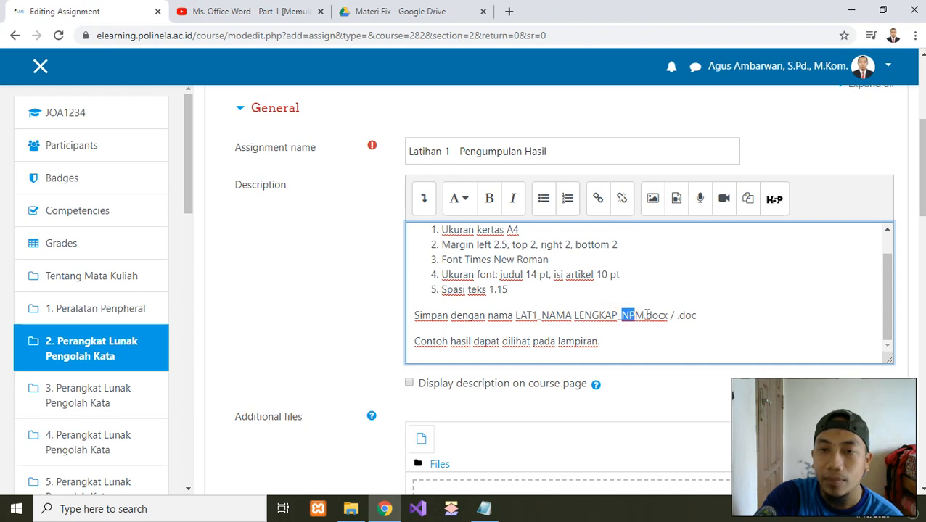
# Step: Review the numbered requirements, the file-naming line and the closing attachment line in the assignment description
pyautogui.click(648, 315)
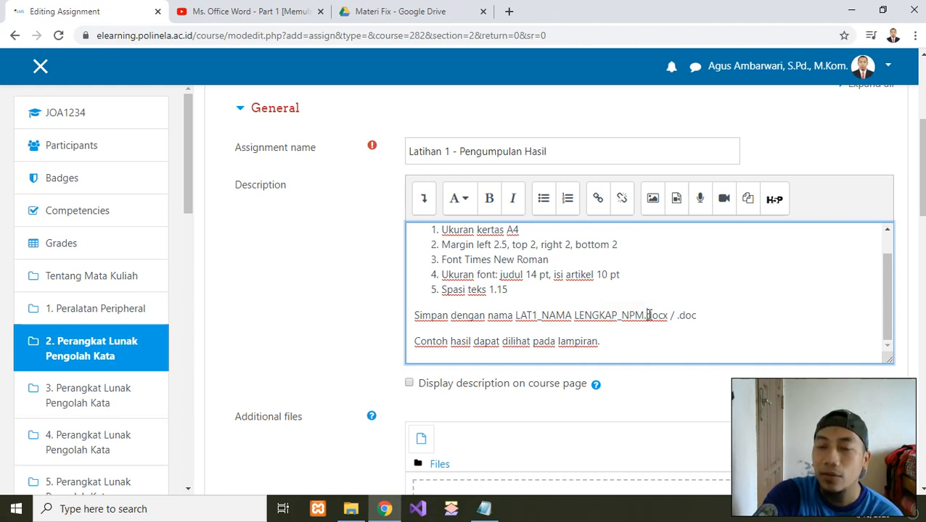
pyautogui.moveTo(647, 315); pyautogui.dragTo(704, 317)
pyautogui.click(629, 320)
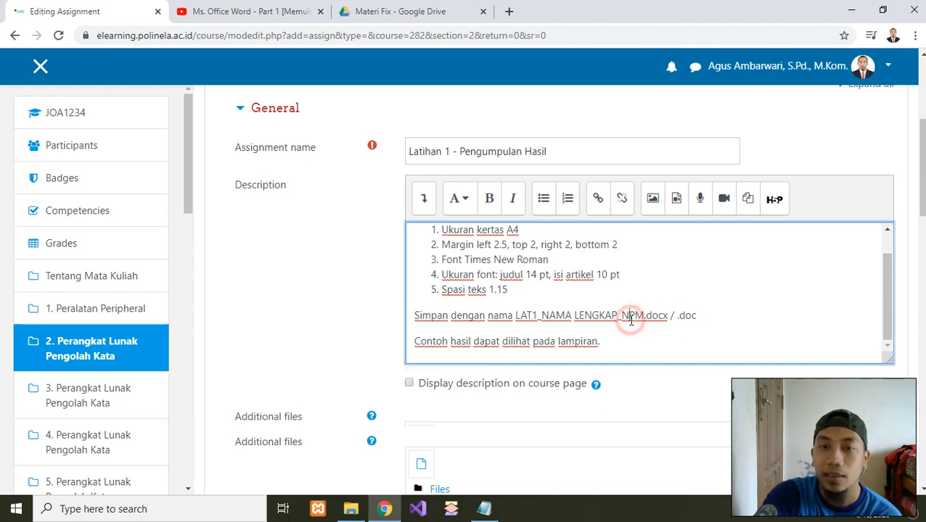
pyautogui.click(599, 341)
pyautogui.write('.')
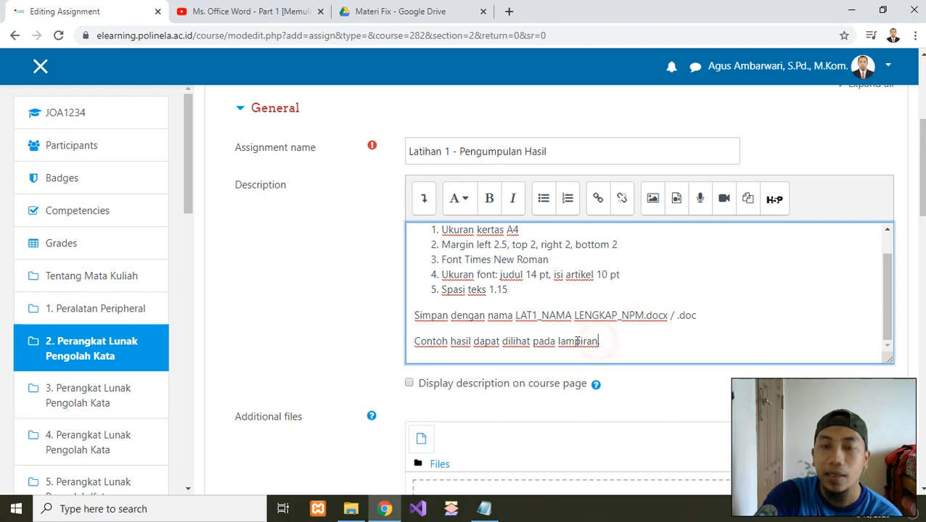
pyautogui.scroll(-1, 648, 325)
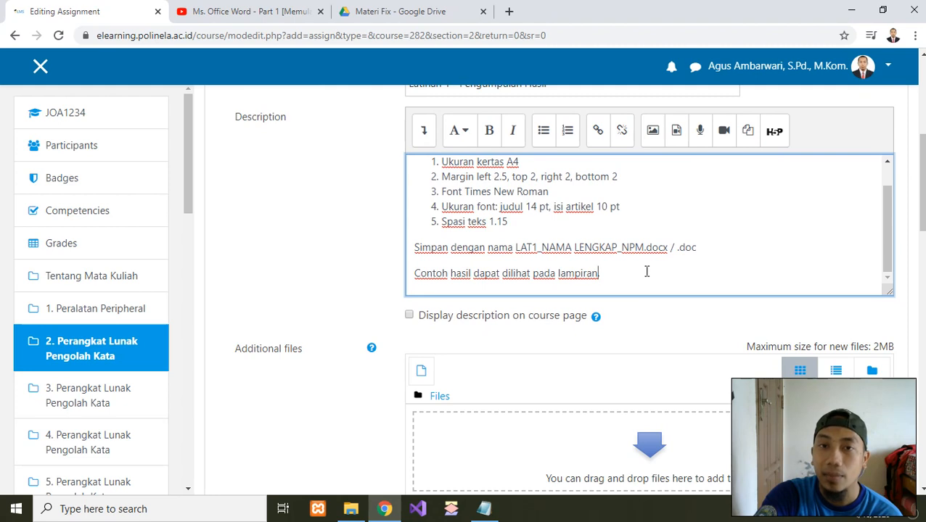
pyautogui.scroll(1, 612, 197)
pyautogui.scroll(-1, 642, 198)
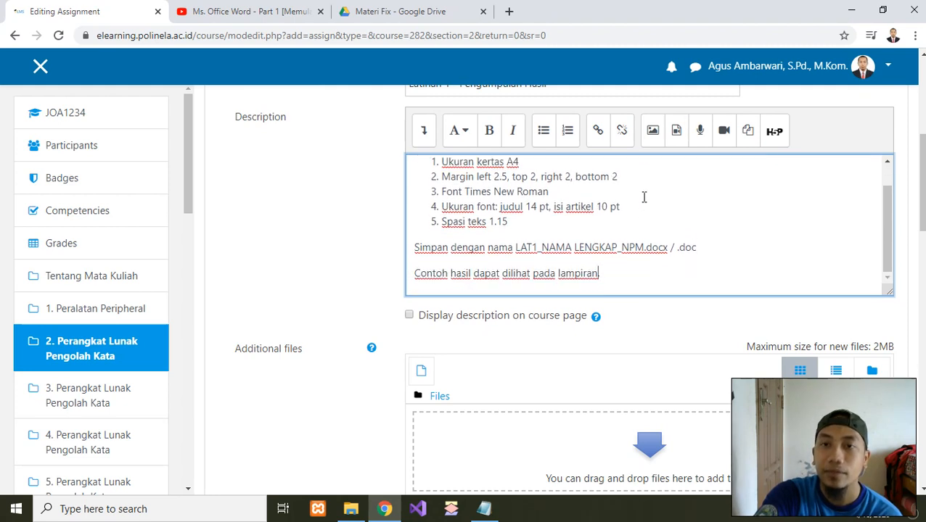
pyautogui.click(613, 276)
pyautogui.moveTo(704, 248); pyautogui.dragTo(658, 248)
pyautogui.click(652, 274)
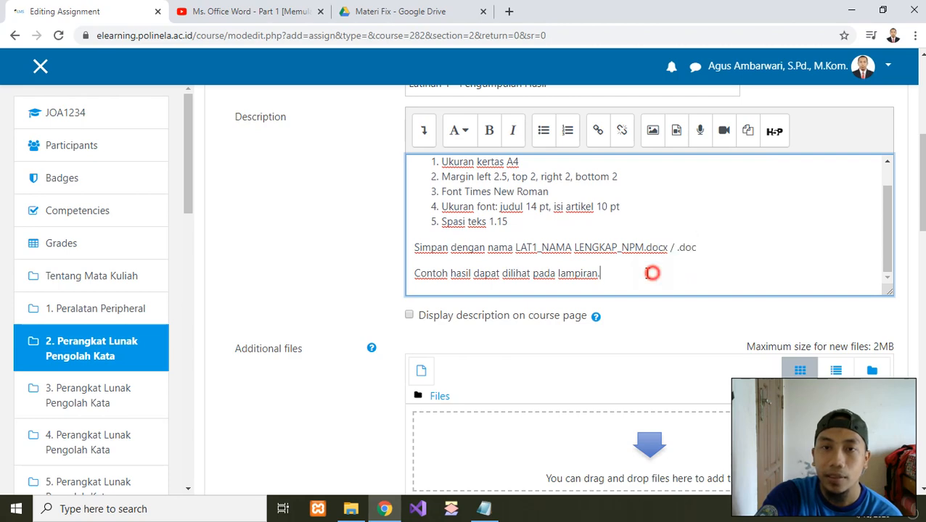
pyautogui.scroll(2, 392, 254)
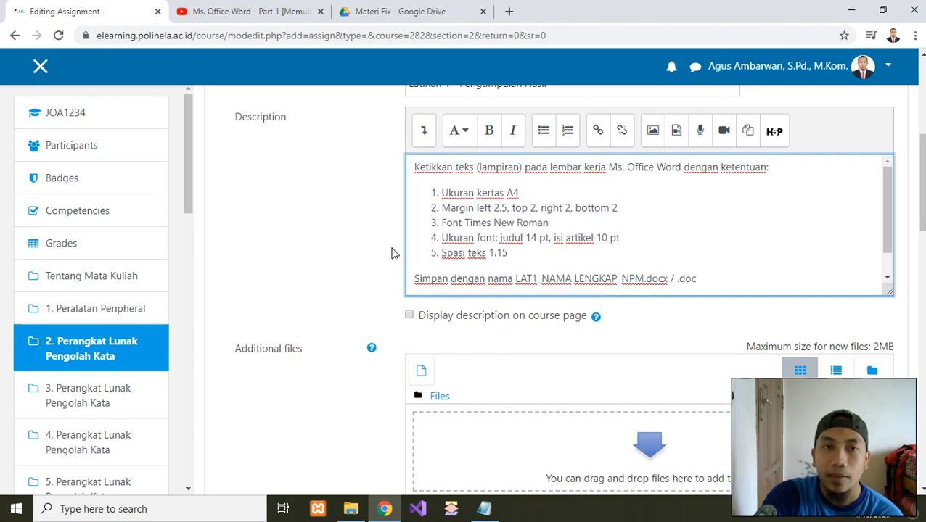
pyautogui.scroll(-2, 384, 283)
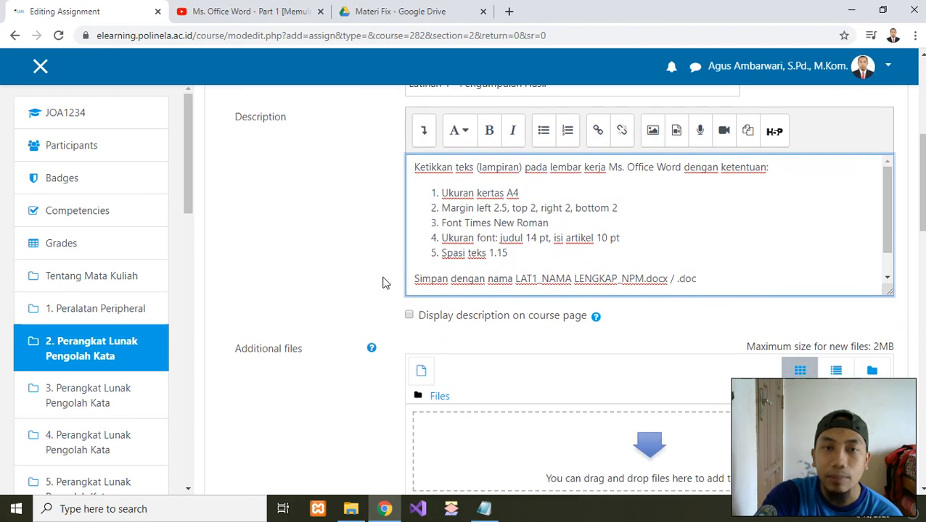
# Step: Enable displaying the assignment description on the course page
pyautogui.click(408, 316)
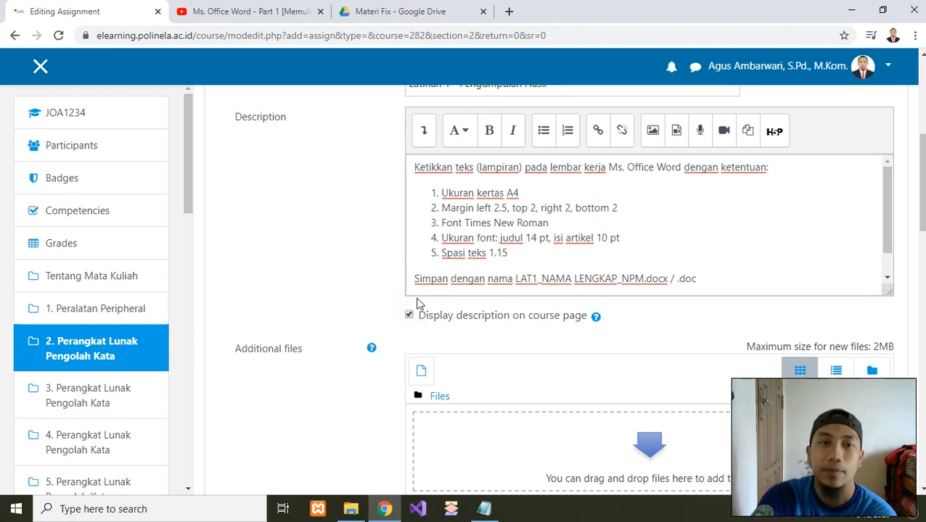
pyautogui.scroll(-1, 519, 237)
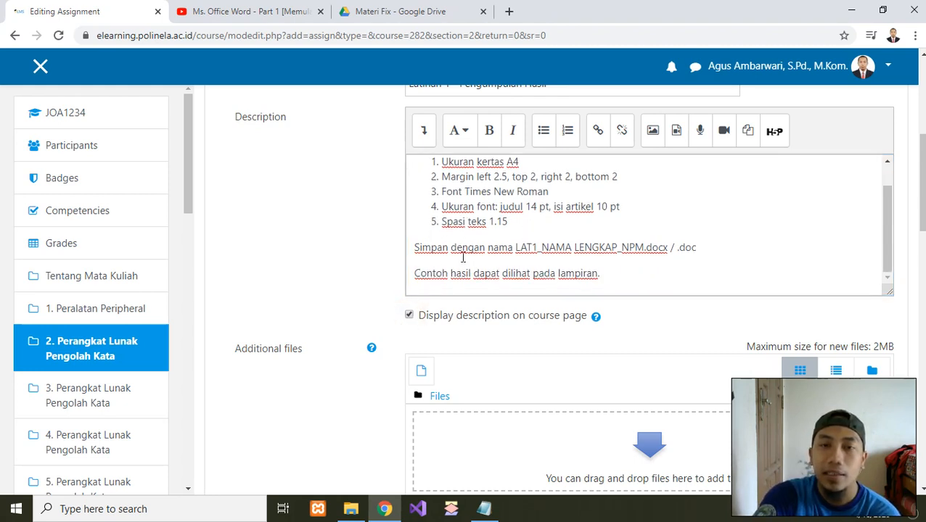
pyautogui.moveTo(419, 272); pyautogui.dragTo(599, 278)
pyautogui.click(607, 277)
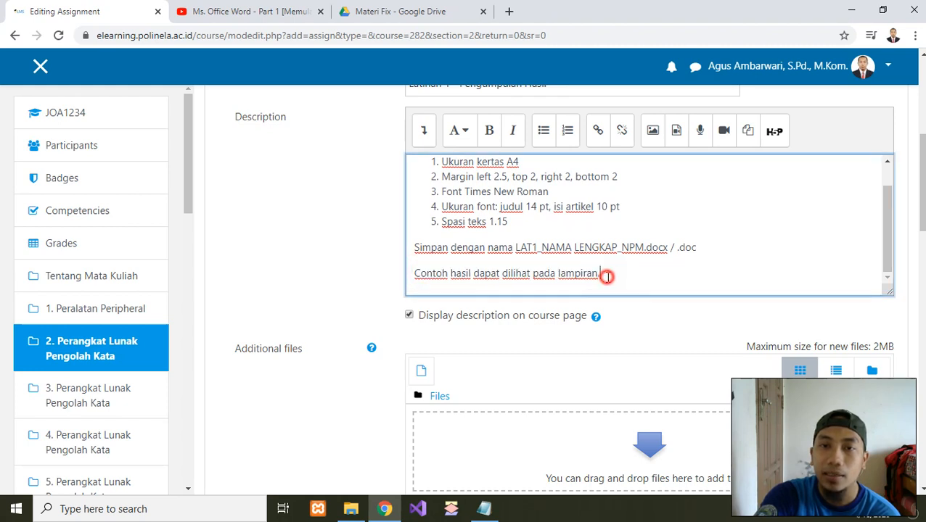
pyautogui.click(331, 317)
# Step: Choose Latihan 1.pdf from the Latihan folder as the file to upload to the assignment's Additional files
pyautogui.scroll(-1, 330, 317)
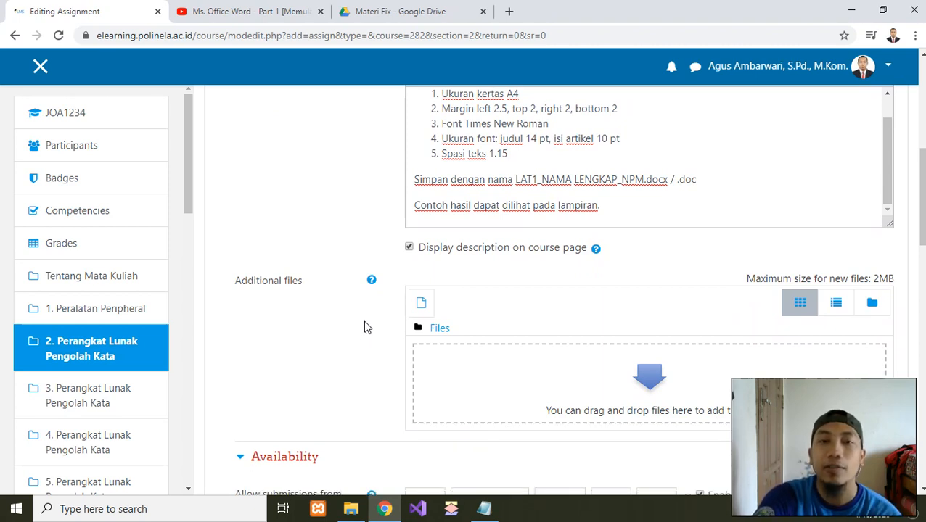
pyautogui.scroll(-1, 422, 304)
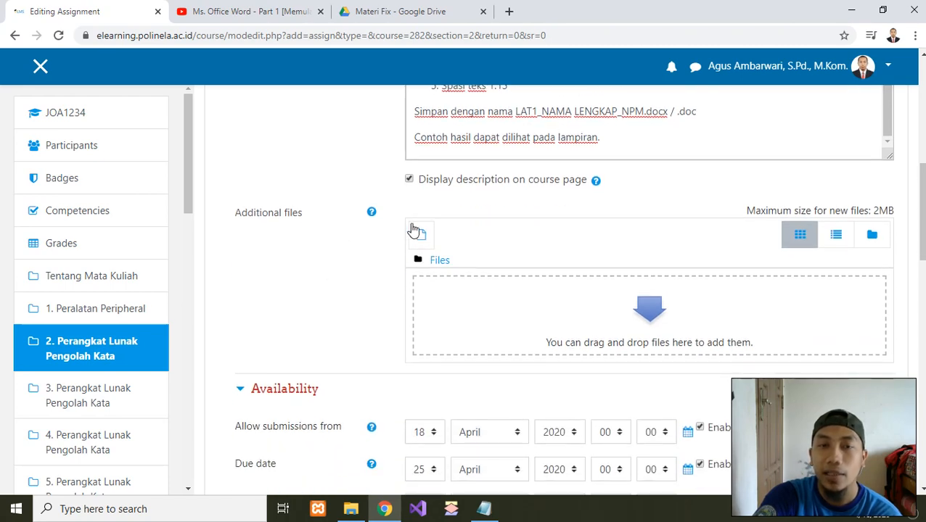
pyautogui.click(581, 319)
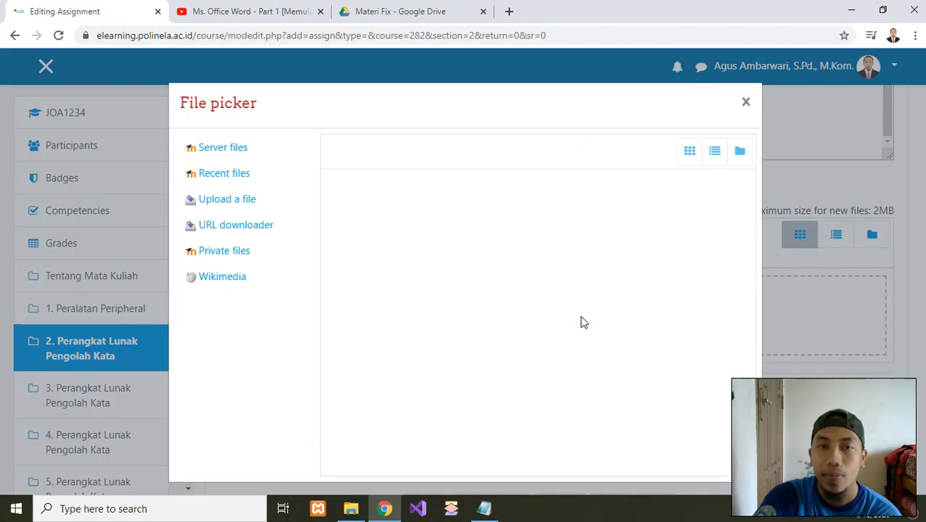
pyautogui.click(388, 240)
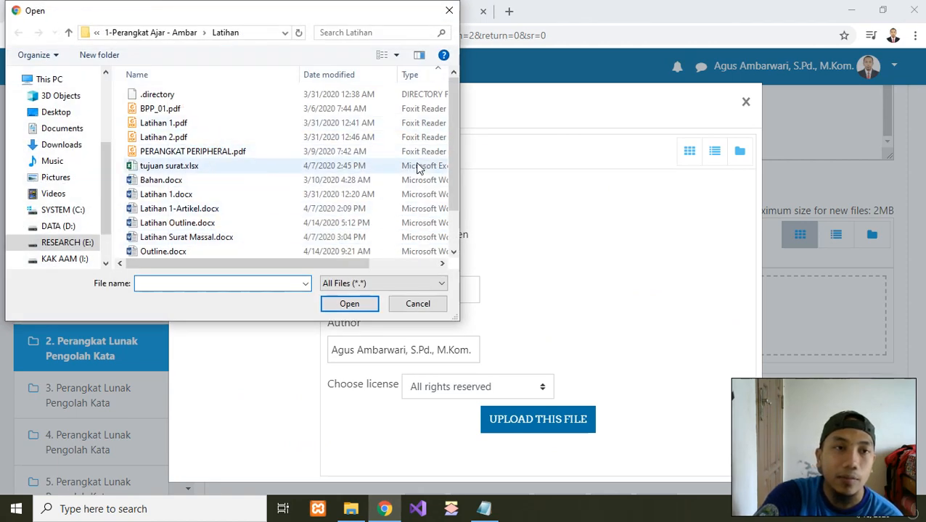
pyautogui.scroll(-1, 456, 221)
pyautogui.scroll(1, 456, 218)
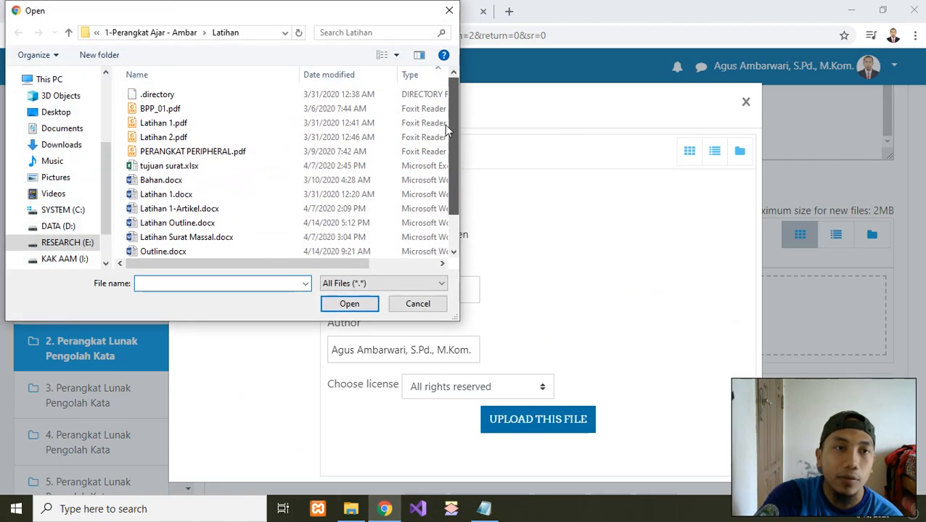
pyautogui.click(164, 124)
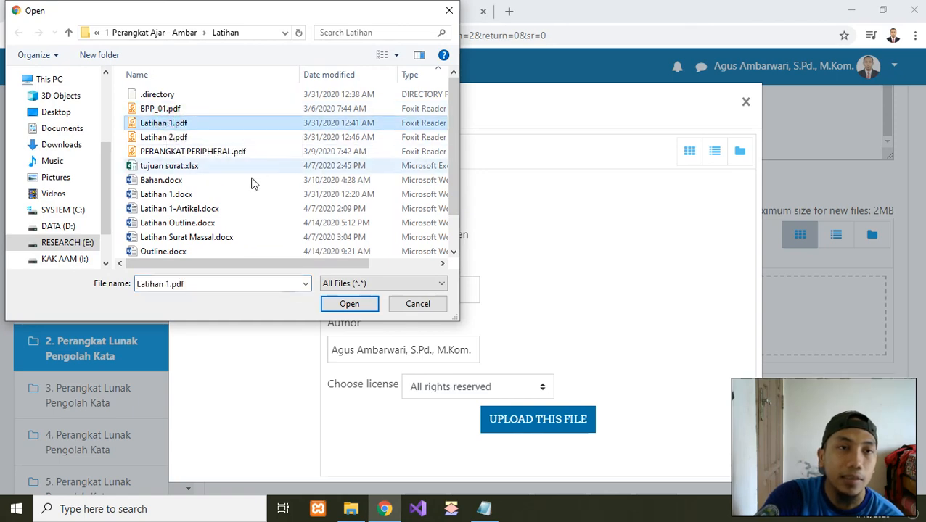
pyautogui.click(350, 304)
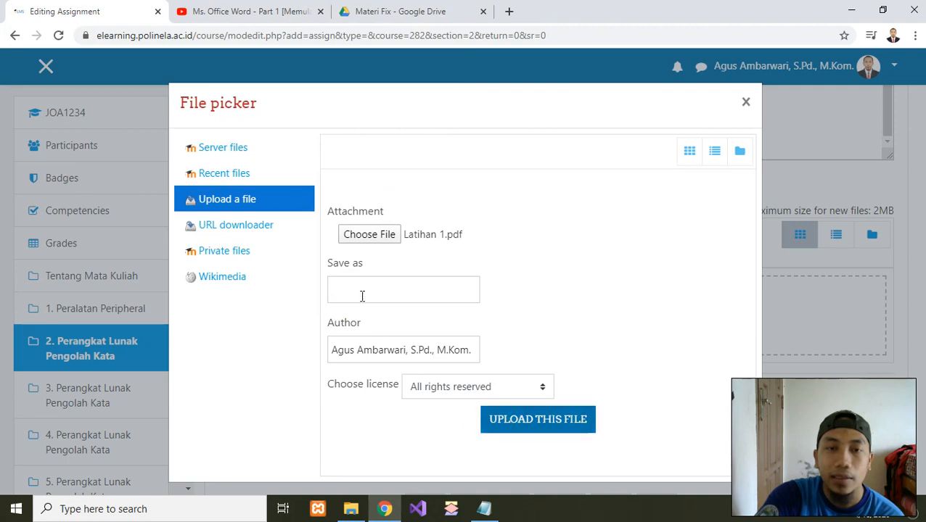
# Step: Enter "Lampiran 1 - Contoh Hasil" as the attachment's save-as name and compare it with the titles in the Notepad notes
pyautogui.click(358, 292)
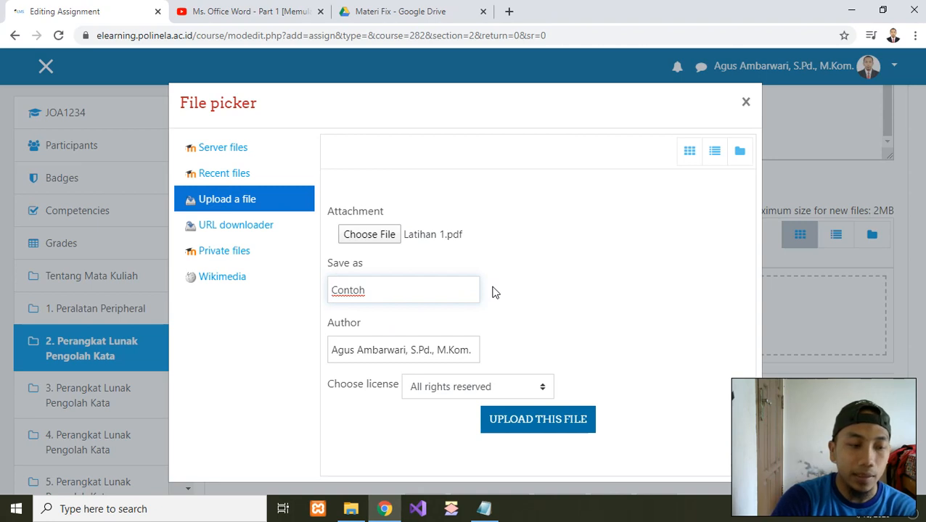
pyautogui.write('Lamp')
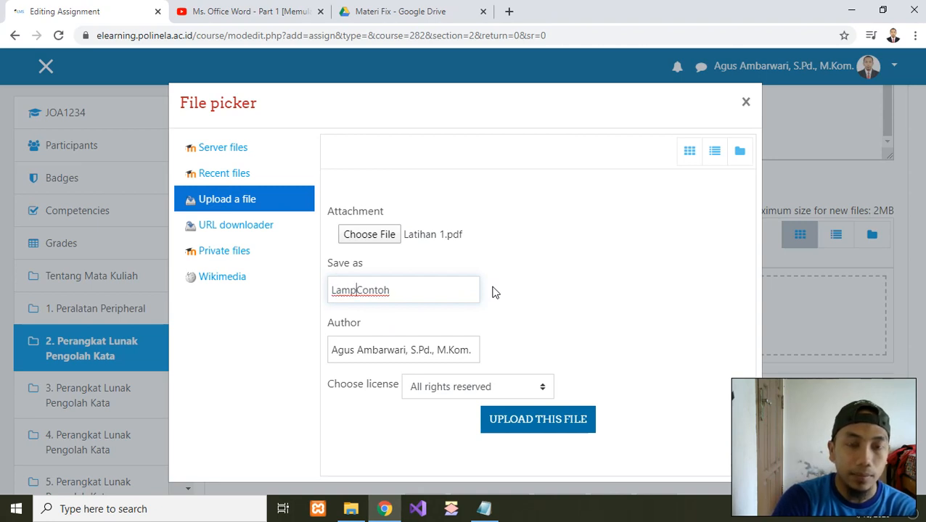
pyautogui.write('iran 1')
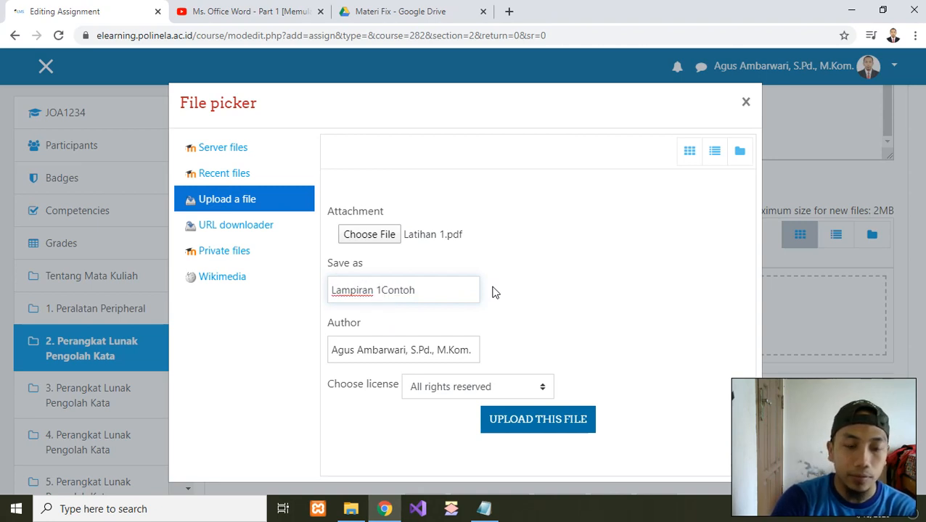
pyautogui.write(' -')
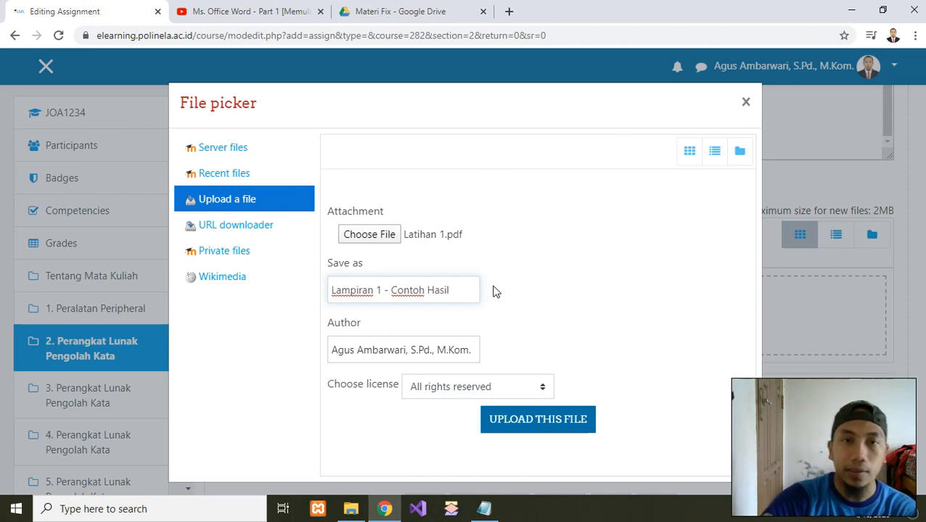
pyautogui.click(484, 507)
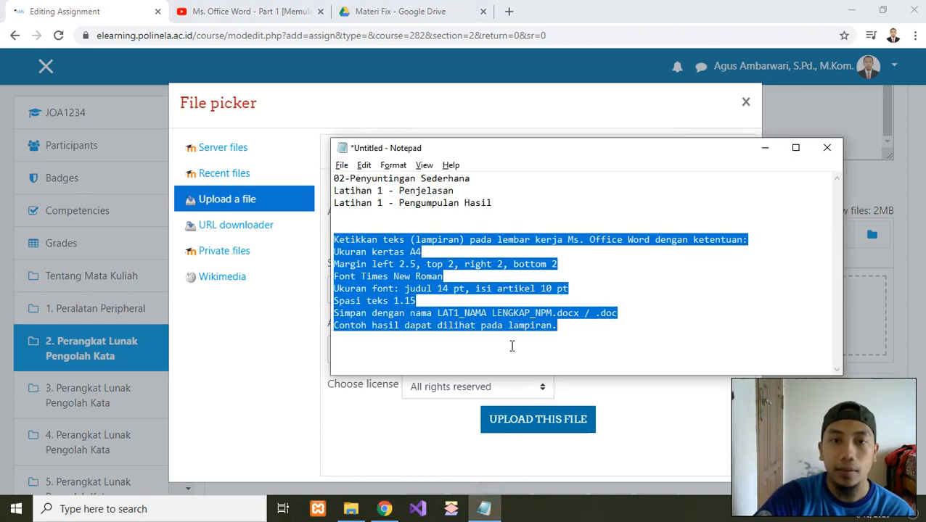
pyautogui.click(512, 346)
pyautogui.click(404, 428)
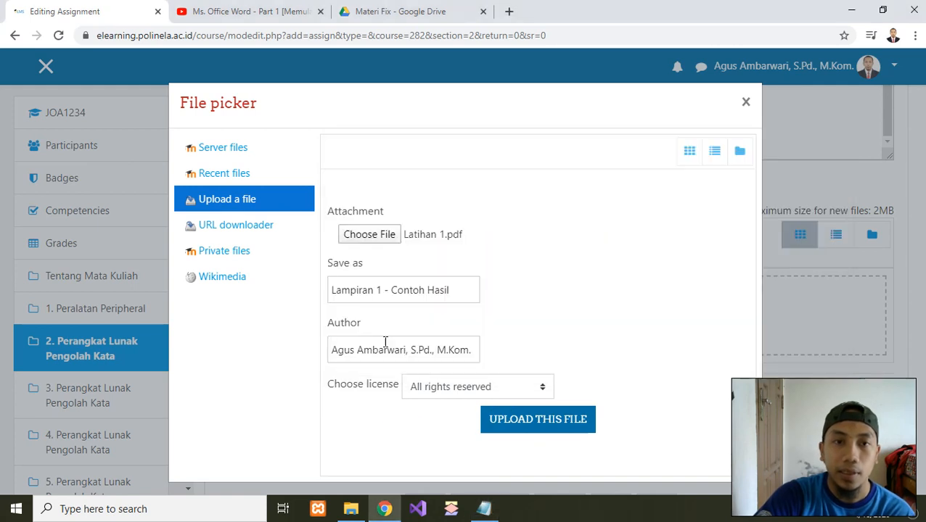
# Step: Change the save-as name to "Latihan 1 - Contoh Hasil" and upload the file
pyautogui.moveTo(461, 290); pyautogui.dragTo(333, 290)
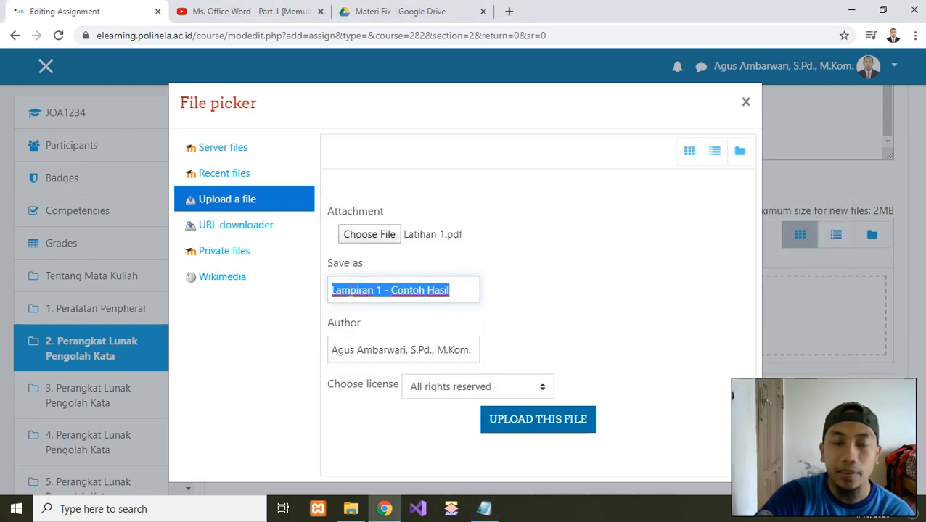
pyautogui.click(339, 294)
pyautogui.click(397, 291)
pyautogui.click(452, 290)
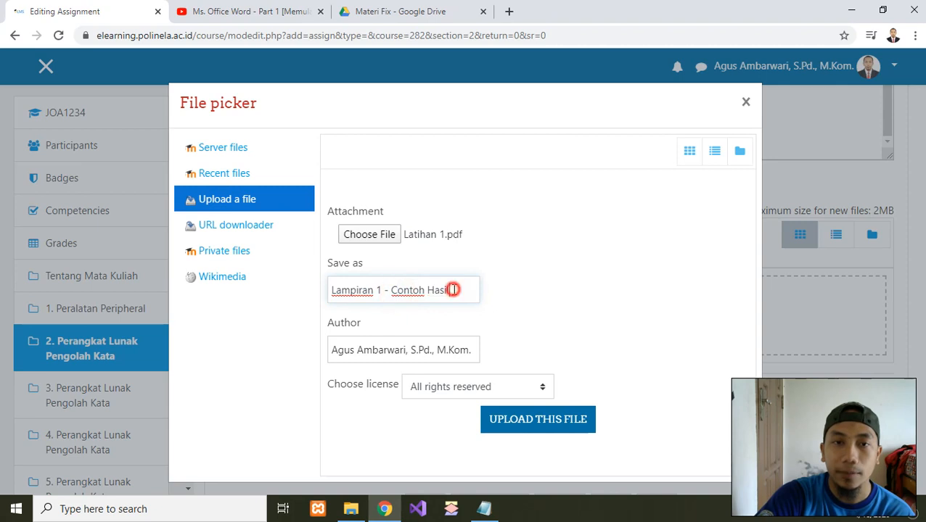
pyautogui.doubleClick(373, 292)
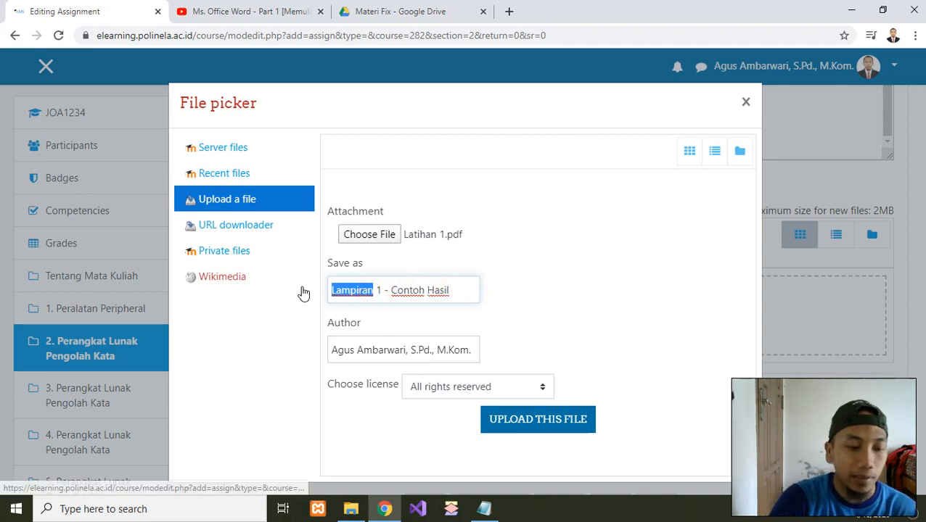
pyautogui.write('Latihan')
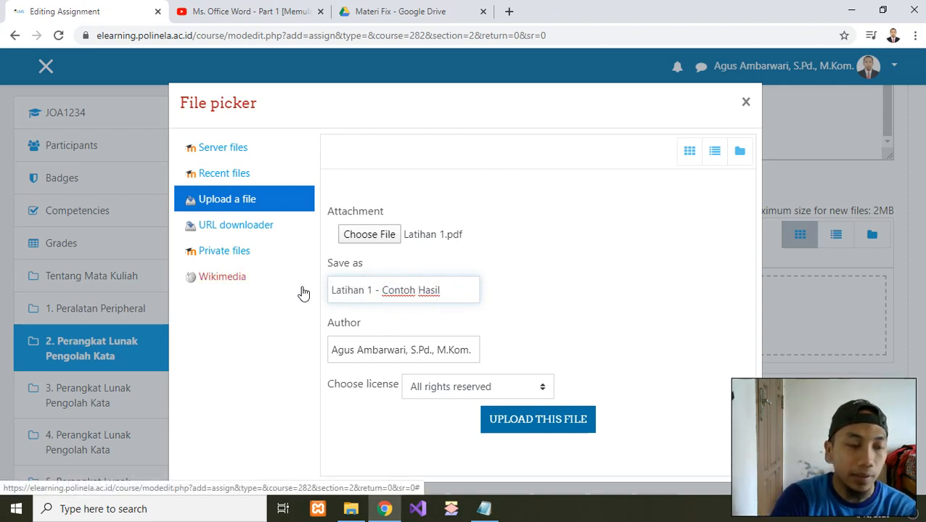
pyautogui.click(460, 299)
pyautogui.click(555, 434)
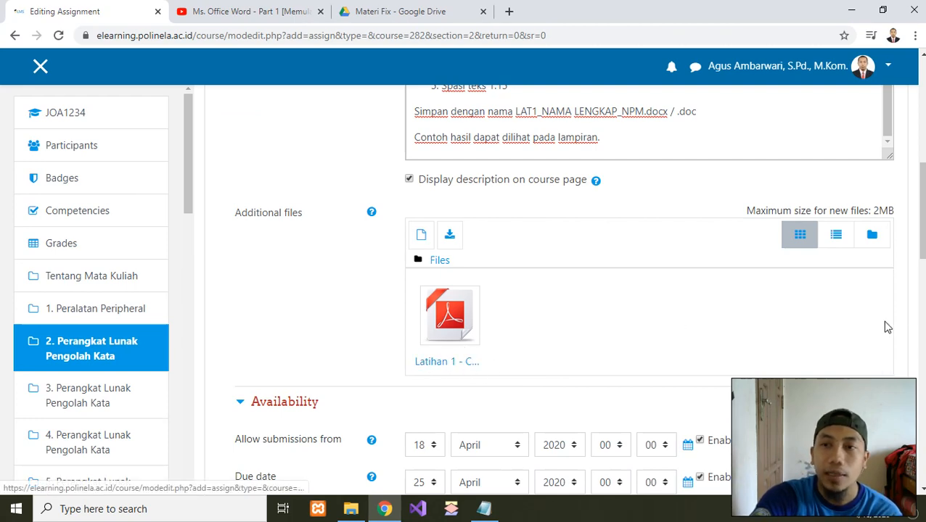
# Step: Check the attached PDF in Additional files together with the assignment description above it
pyautogui.scroll(-1, 690, 327)
pyautogui.click(615, 267)
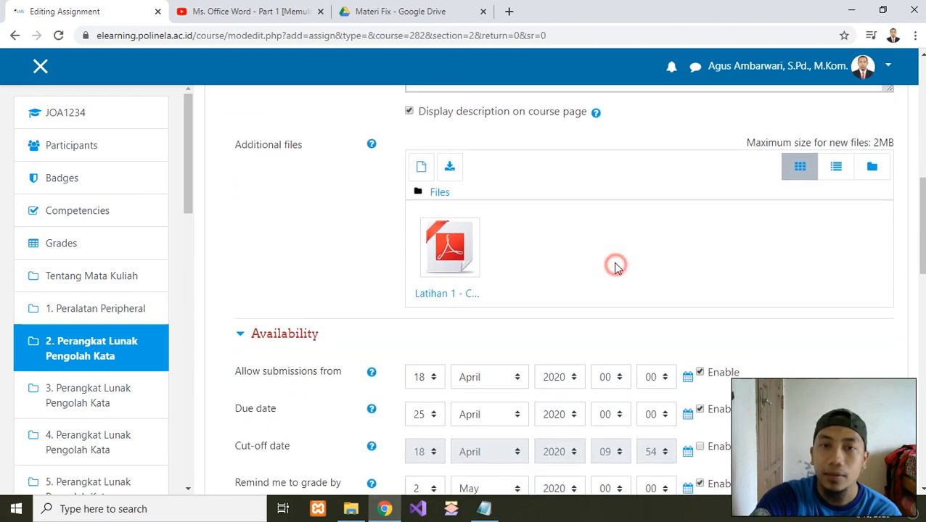
pyautogui.scroll(-2, 617, 265)
pyautogui.scroll(4, 619, 262)
pyautogui.click(886, 359)
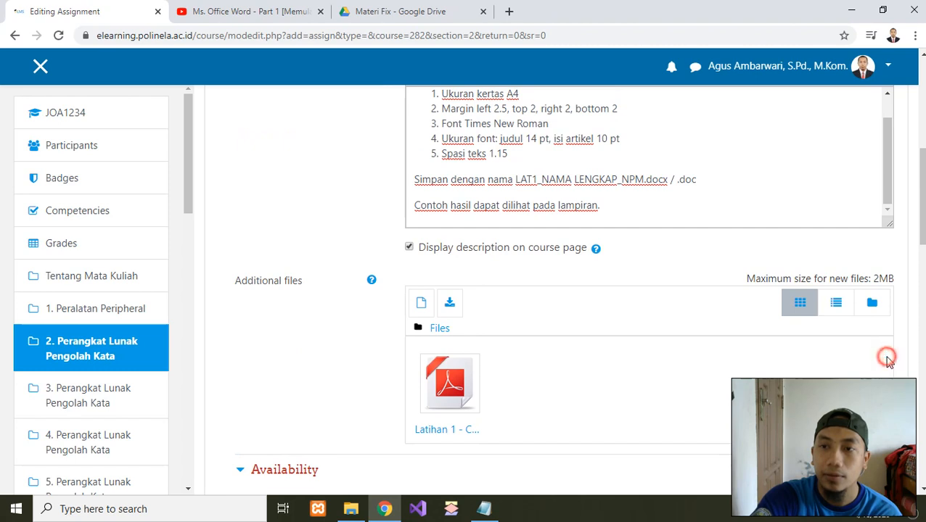
pyautogui.scroll(-1, 458, 384)
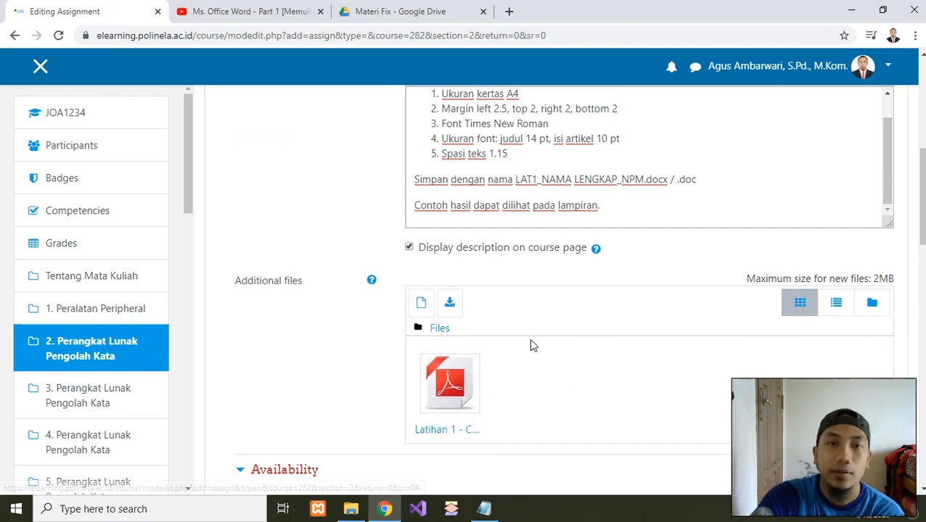
# Step: Set the assignment's Allow submissions from time to 08:00 on 18 April 2020
pyautogui.click(296, 348)
pyautogui.scroll(-2, 296, 352)
pyautogui.scroll(-1, 294, 351)
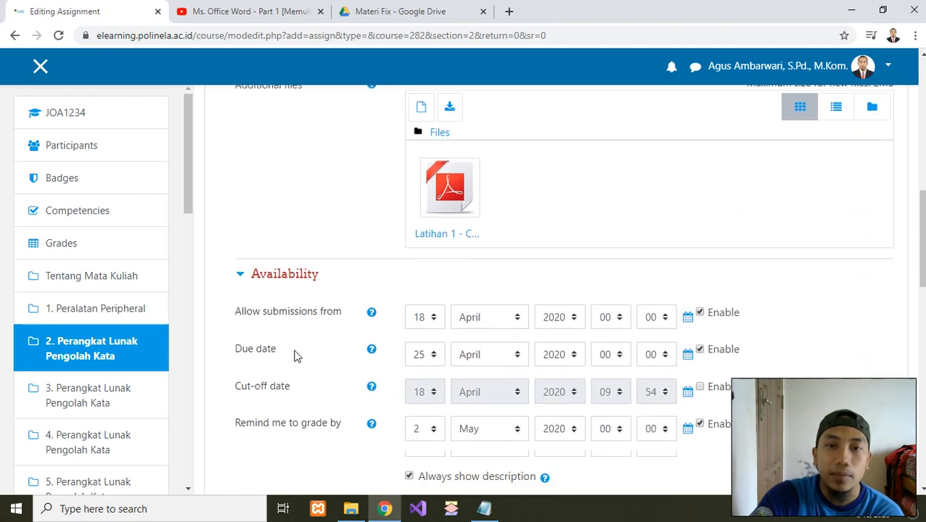
pyautogui.scroll(-2, 301, 341)
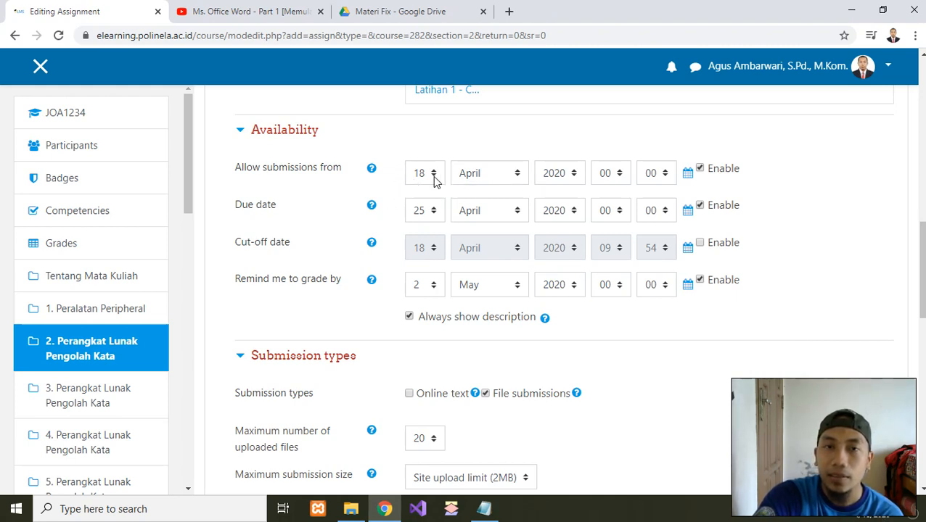
pyautogui.click(616, 174)
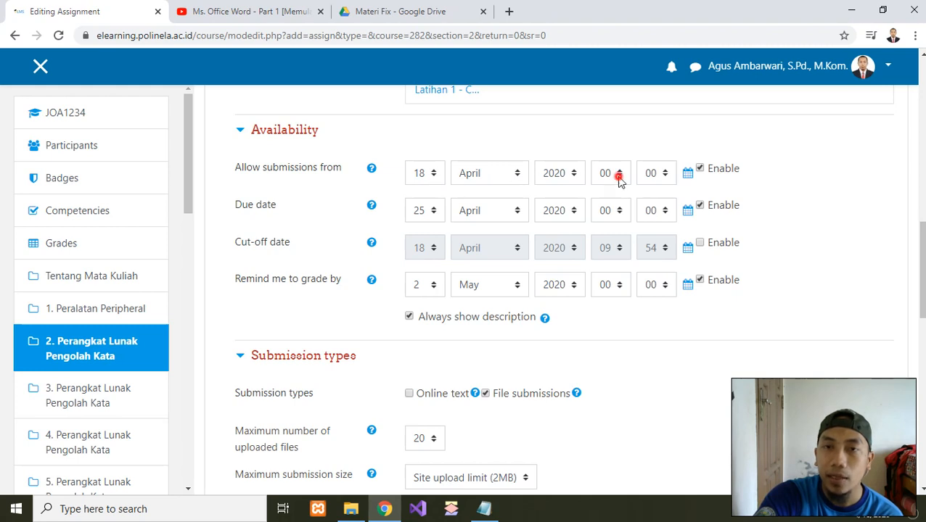
pyautogui.moveTo(624, 224); pyautogui.dragTo(613, 394)
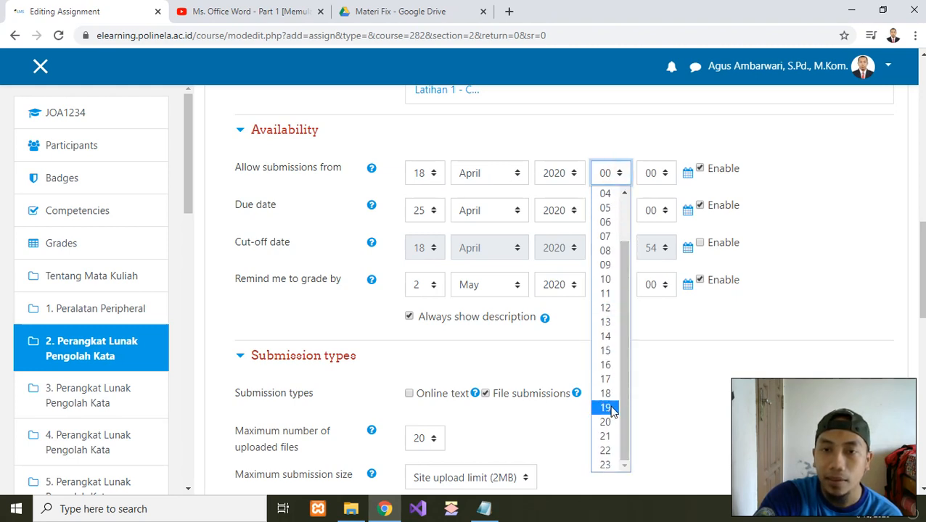
pyautogui.click(607, 250)
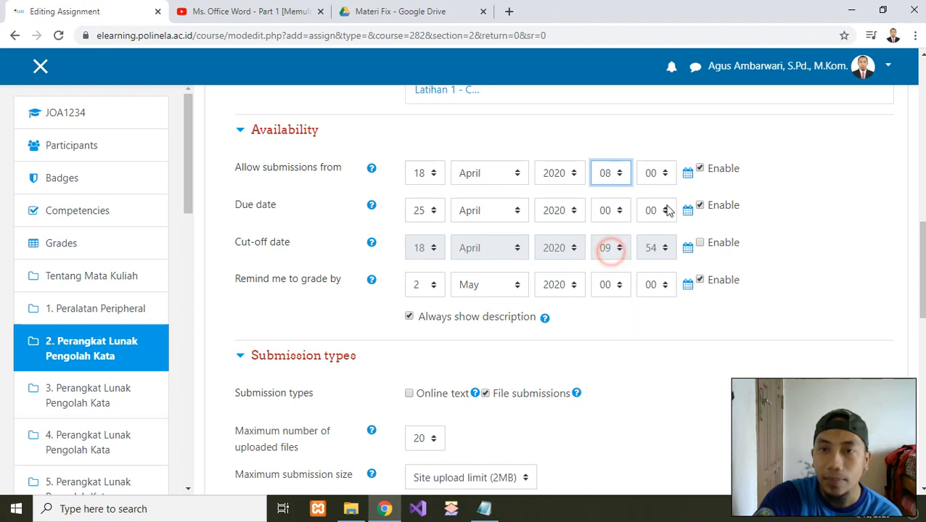
pyautogui.click(855, 196)
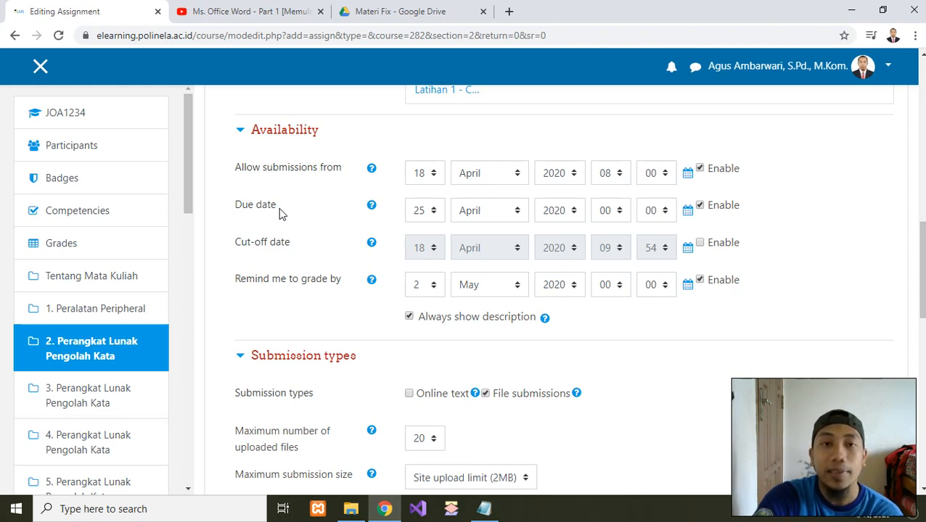
# Step: Set the assignment's due date to 19 April 2020 at 17:00
pyautogui.click(433, 211)
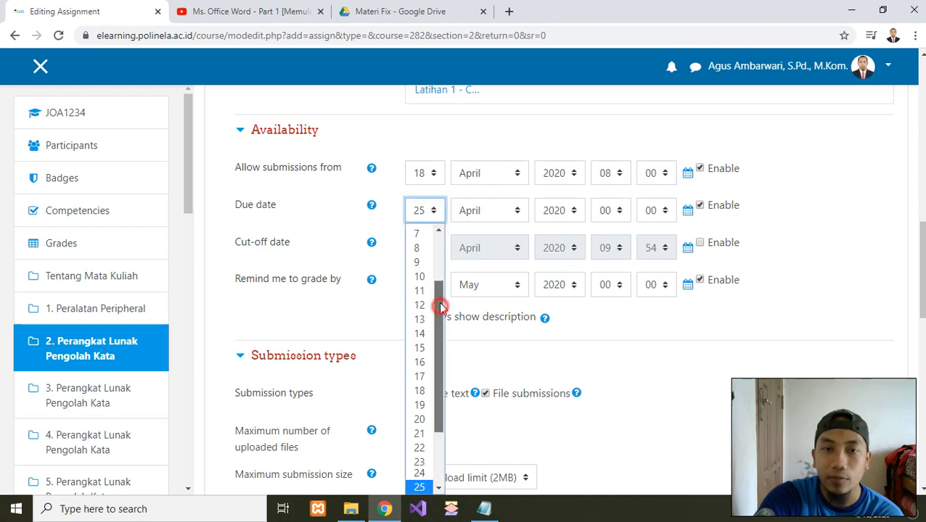
pyautogui.moveTo(440, 307); pyautogui.dragTo(440, 334)
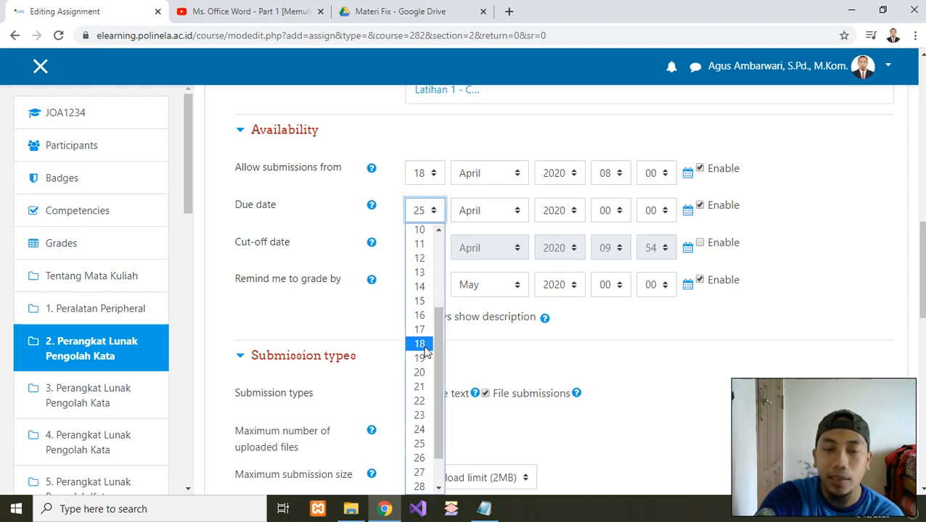
pyautogui.click(421, 357)
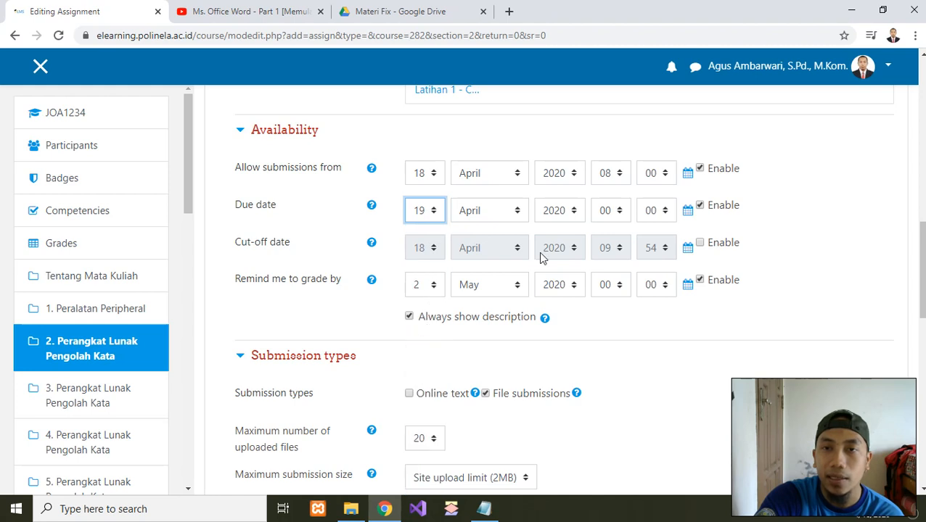
pyautogui.click(617, 210)
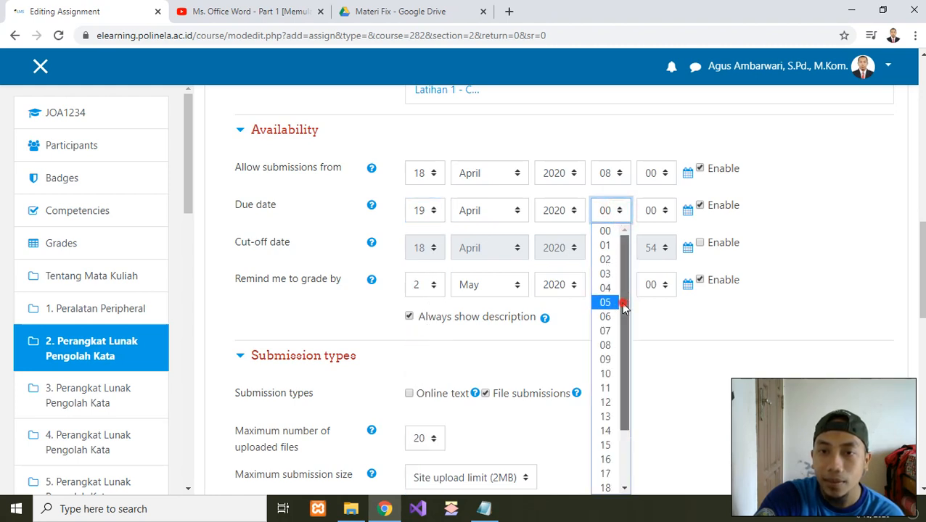
pyautogui.moveTo(624, 302); pyautogui.dragTo(628, 381)
pyautogui.click(605, 402)
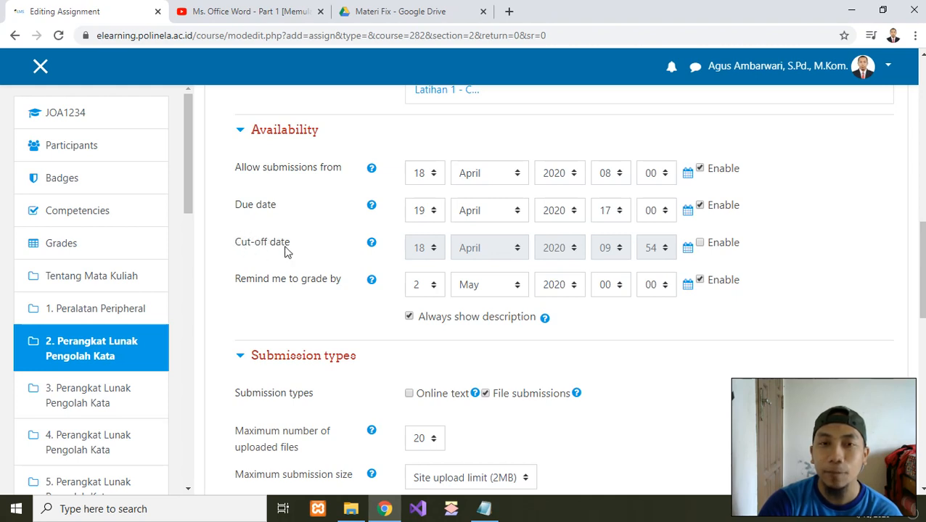
# Step: Try an enabled cut-off date of 19 April 2020 at 17:00 and disable the cut-off date again
pyautogui.click(699, 243)
pyautogui.click(425, 247)
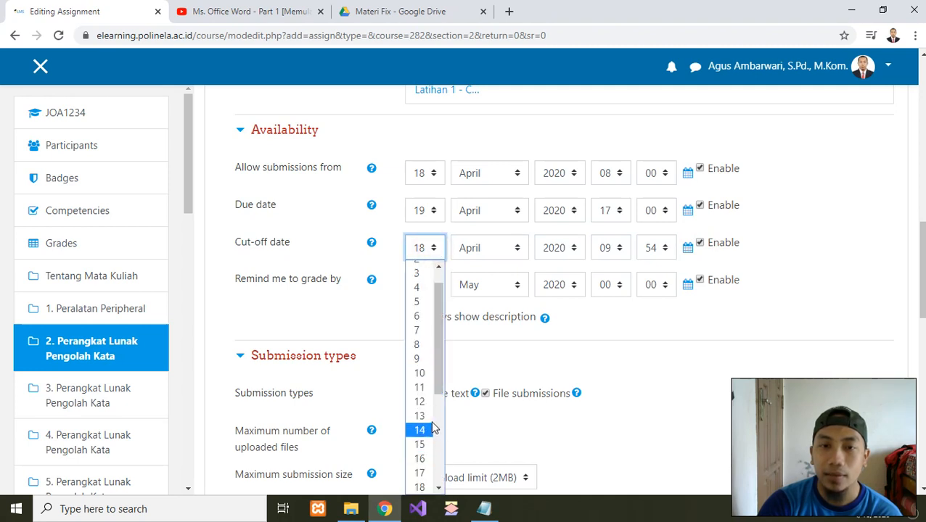
pyautogui.scroll(-3, 425, 425)
pyautogui.click(420, 315)
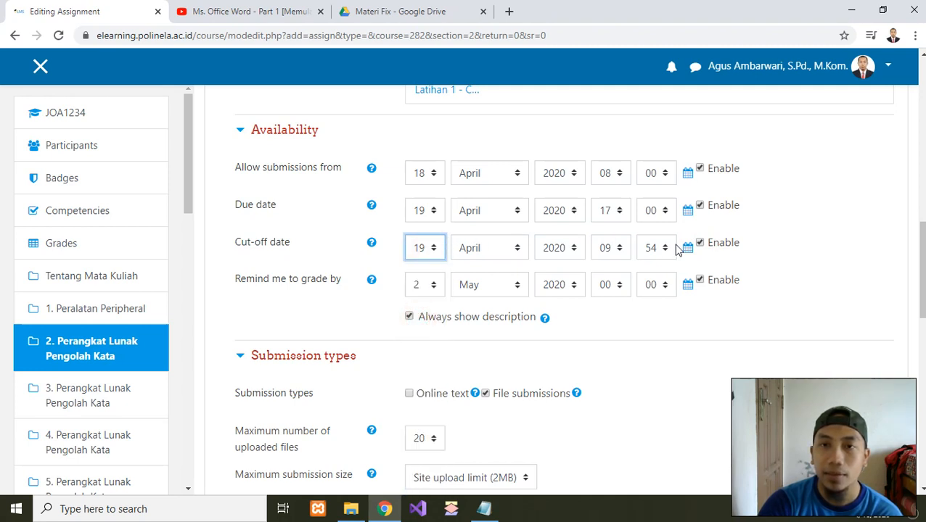
pyautogui.click(620, 248)
pyautogui.moveTo(618, 316); pyautogui.dragTo(619, 406)
pyautogui.click(611, 401)
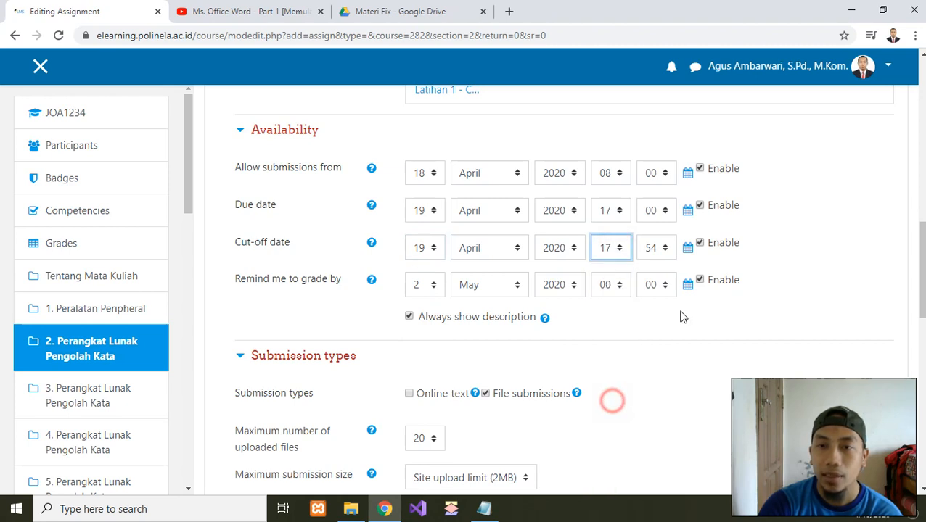
pyautogui.click(662, 249)
pyautogui.moveTo(667, 412); pyautogui.dragTo(666, 279)
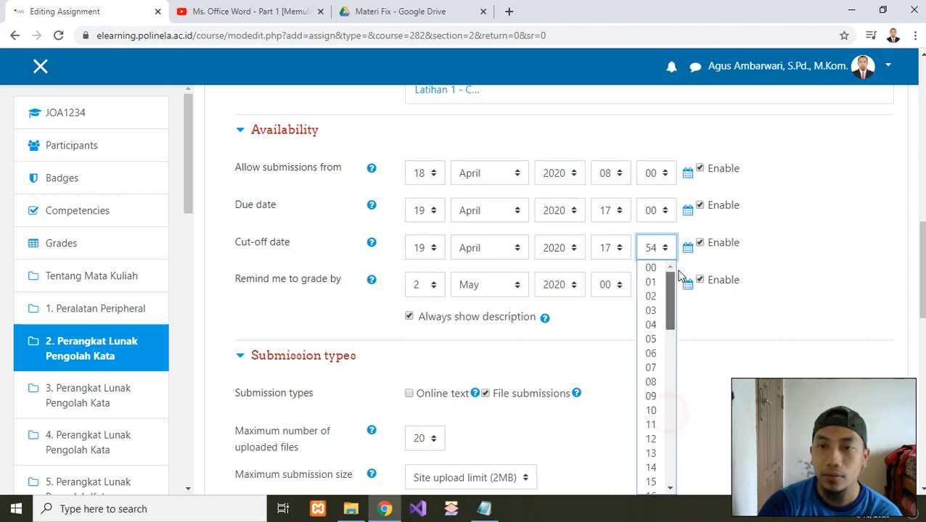
pyautogui.click(658, 269)
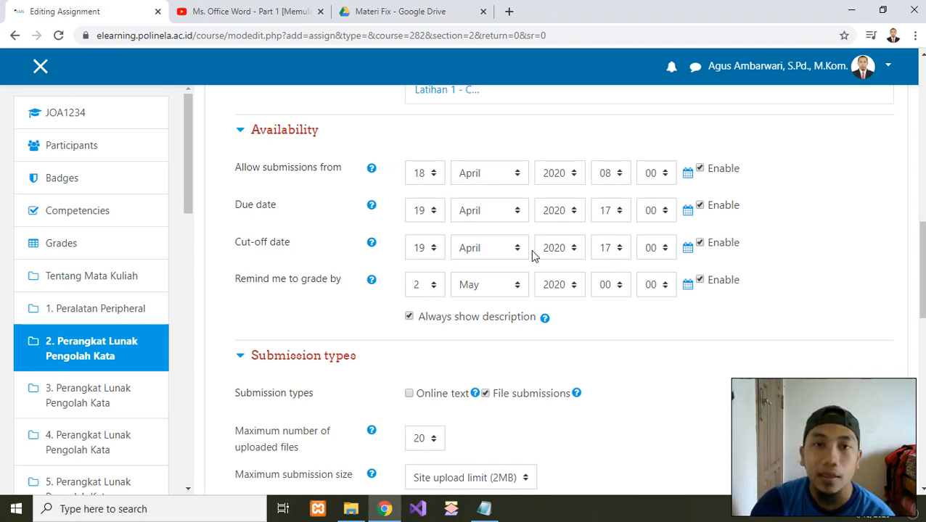
pyautogui.click(699, 244)
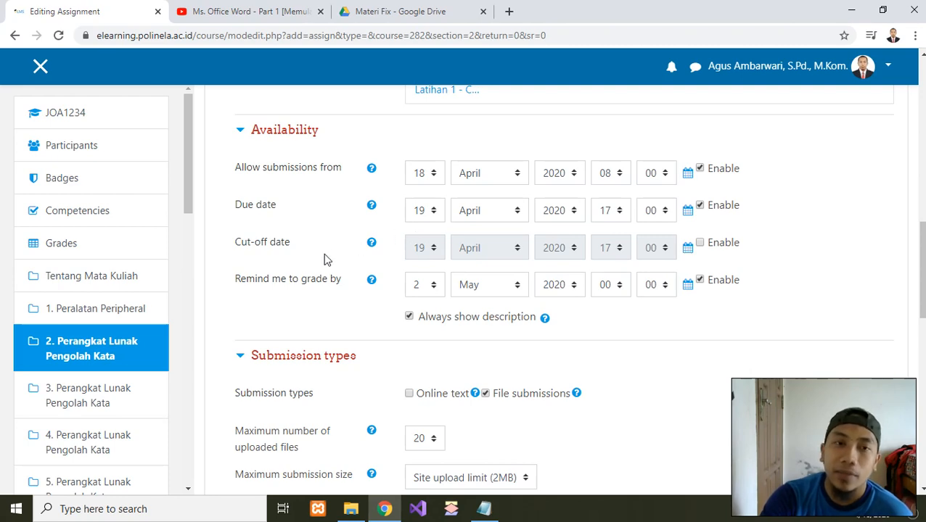
# Step: Set the Remind me to grade by date to 20 May 2020 at 08:00
pyautogui.scroll(-1, 271, 261)
pyautogui.scroll(1, 266, 258)
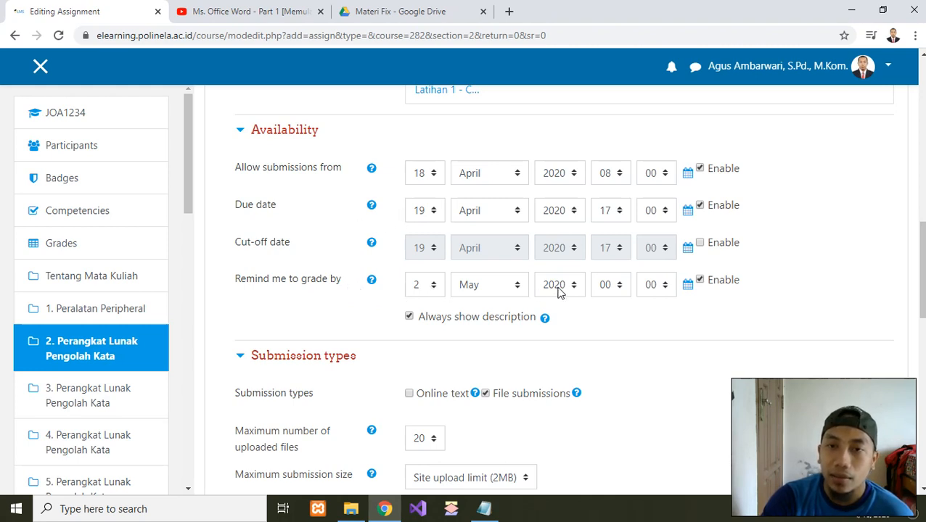
pyautogui.click(434, 287)
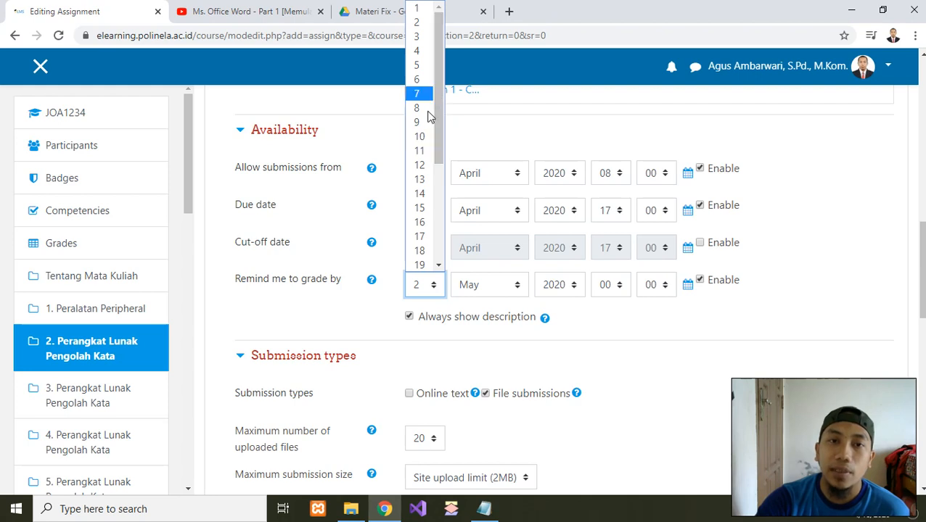
pyautogui.click(349, 311)
pyautogui.click(433, 288)
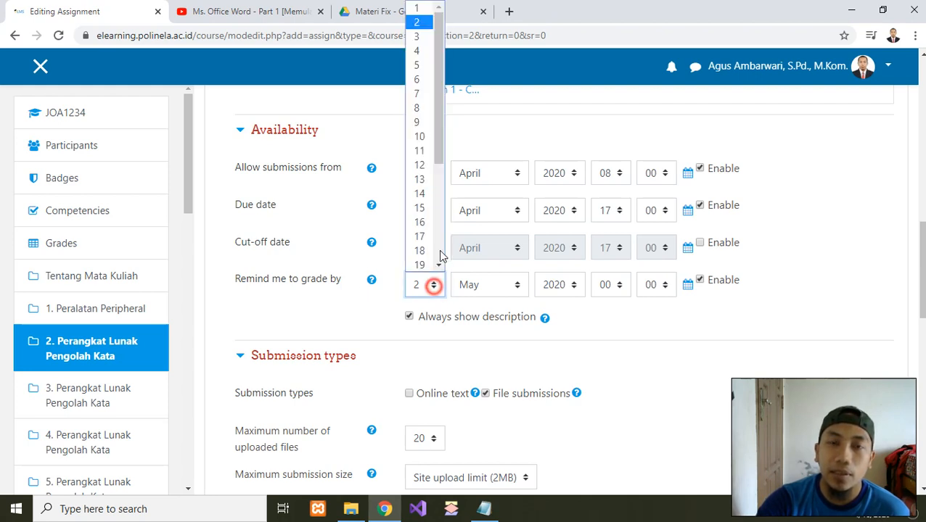
pyautogui.moveTo(436, 144); pyautogui.dragTo(435, 208)
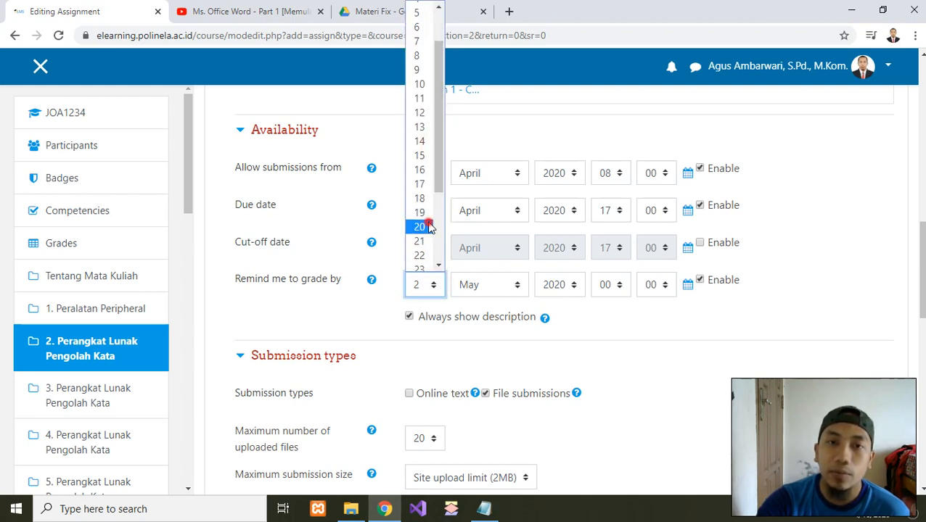
pyautogui.click(419, 227)
pyautogui.click(616, 288)
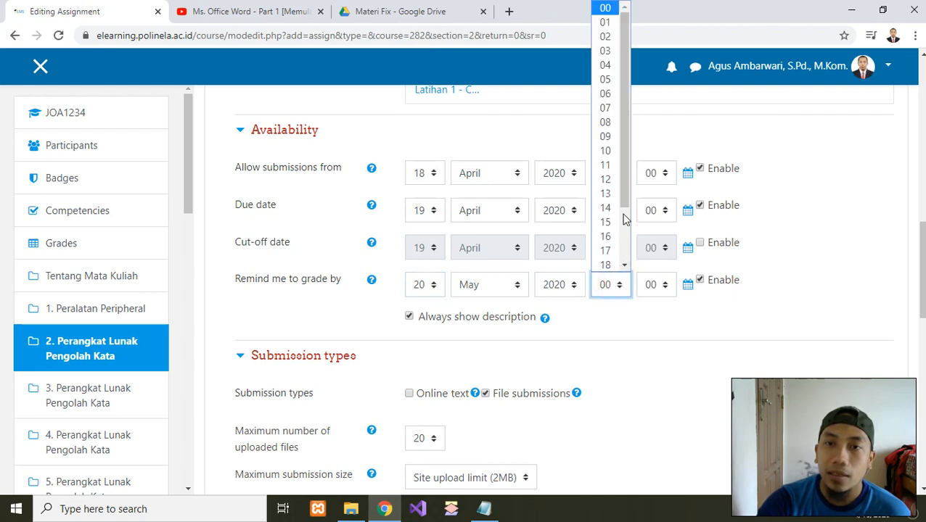
pyautogui.moveTo(624, 193); pyautogui.dragTo(624, 265)
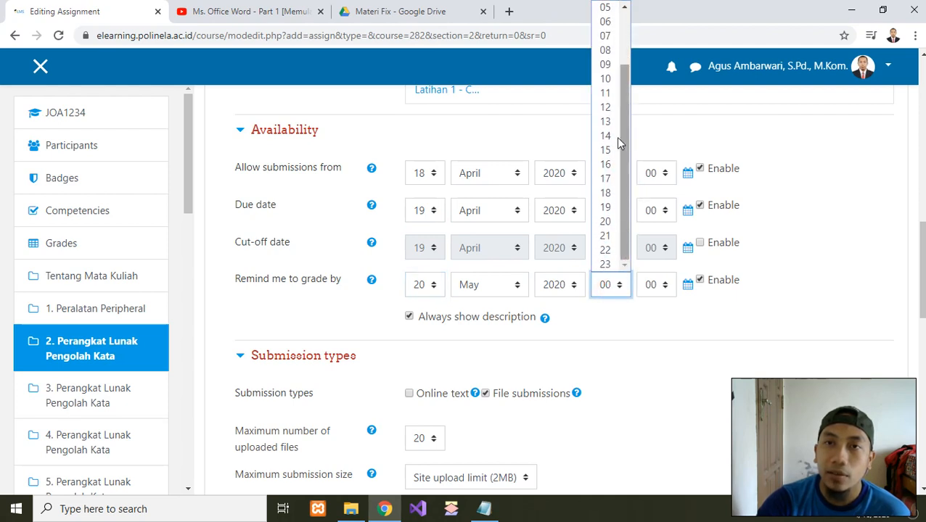
pyautogui.click(606, 49)
pyautogui.click(748, 314)
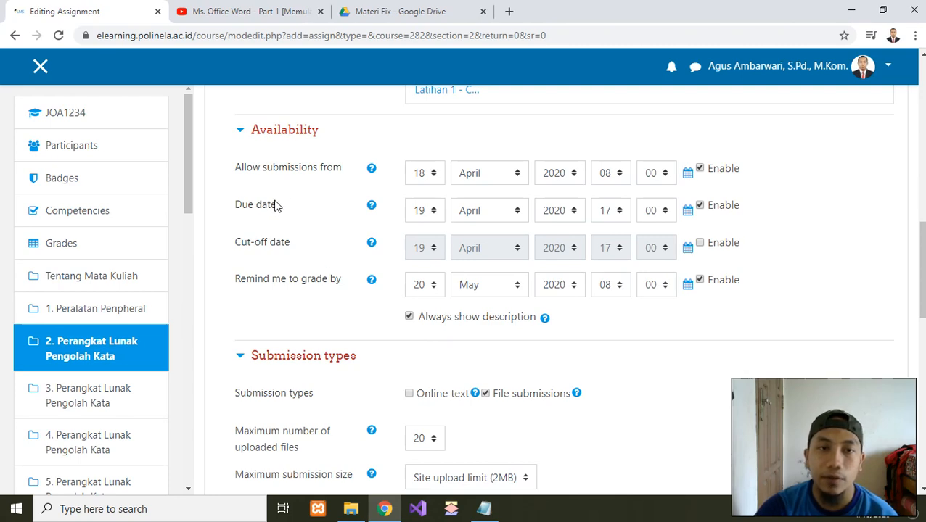
# Step: Review the submission type options and check the required file extensions in the description's file-naming instruction
pyautogui.scroll(-1, 275, 206)
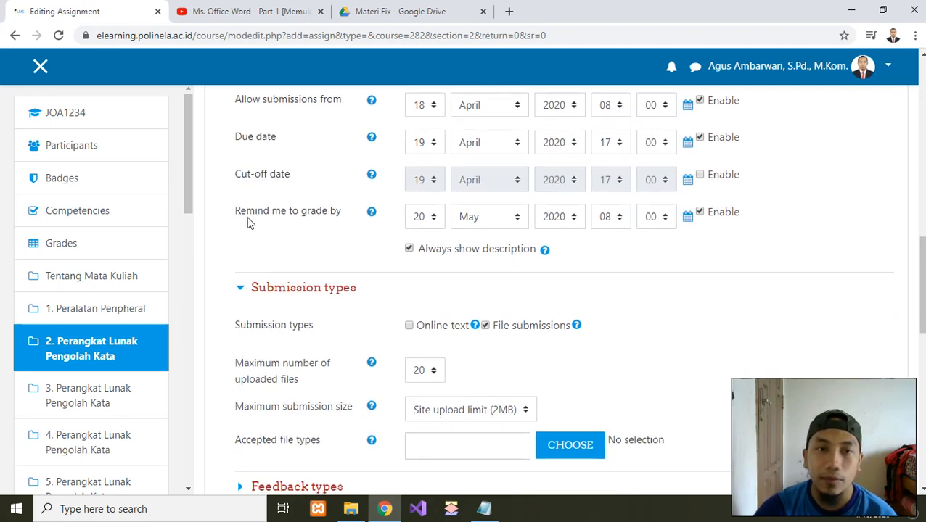
pyautogui.scroll(-1, 305, 225)
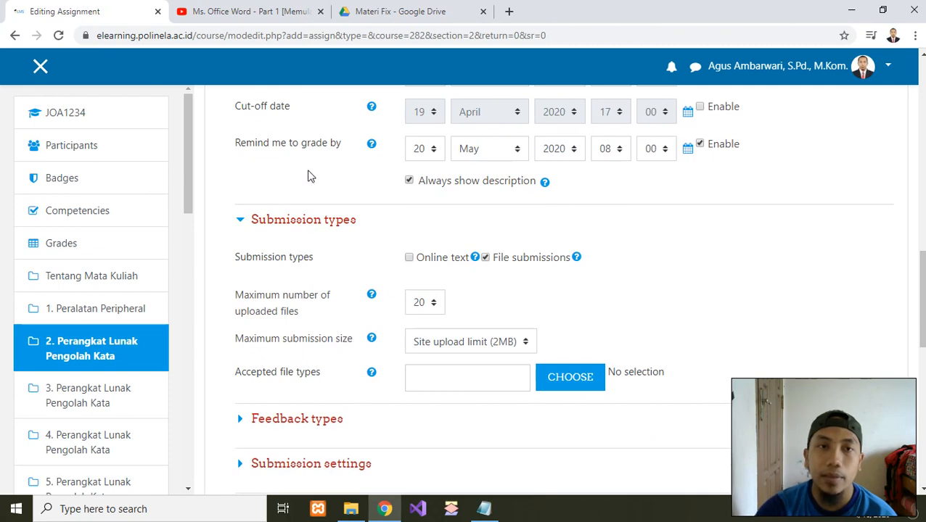
pyautogui.scroll(-1, 310, 178)
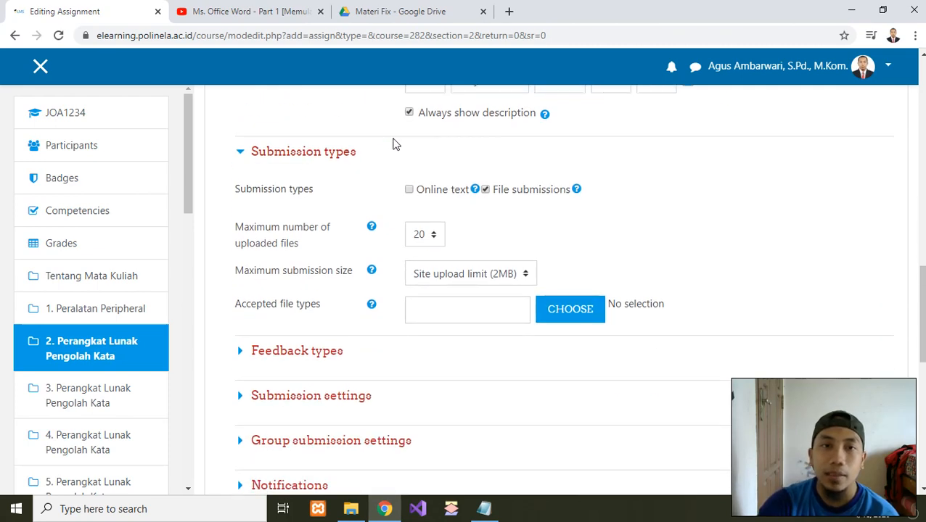
pyautogui.scroll(-1, 395, 144)
pyautogui.scroll(1, 305, 145)
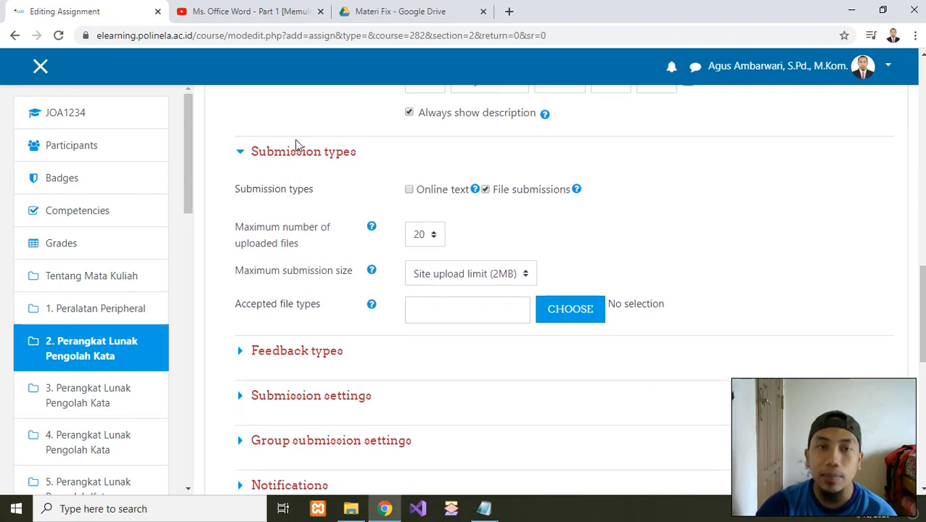
pyautogui.scroll(1, 452, 163)
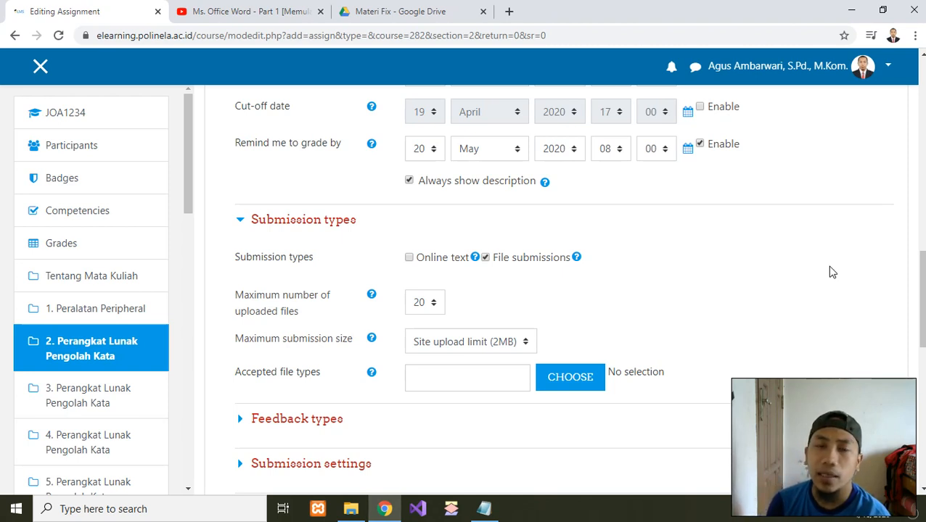
pyautogui.scroll(5, 870, 272)
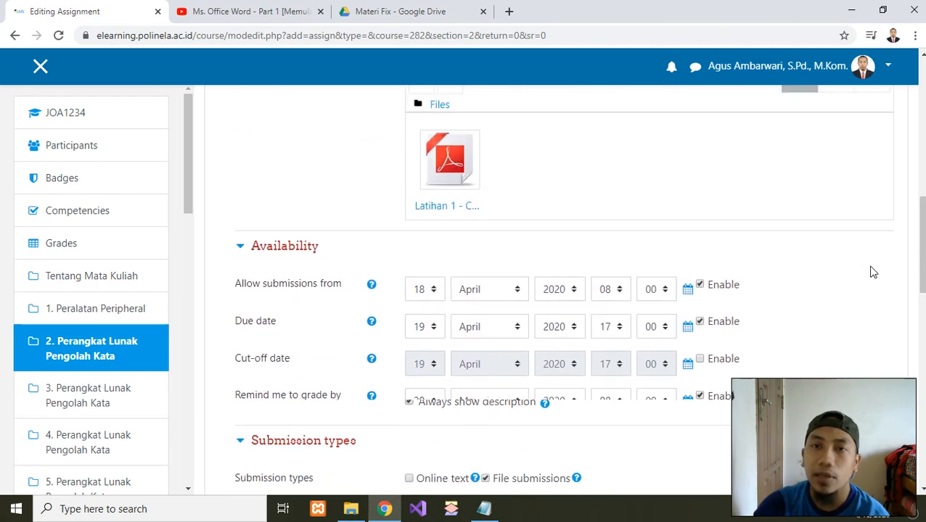
pyautogui.scroll(1, 872, 272)
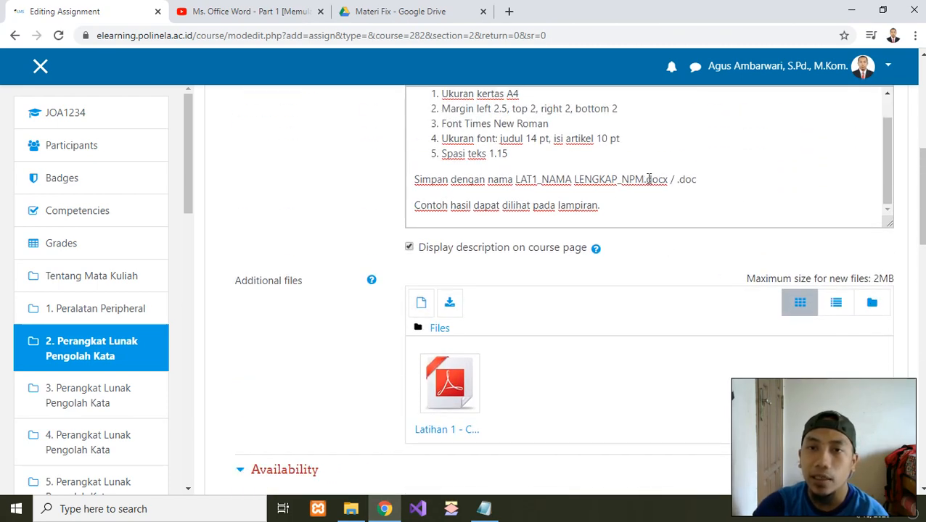
pyautogui.moveTo(648, 179); pyautogui.dragTo(693, 182)
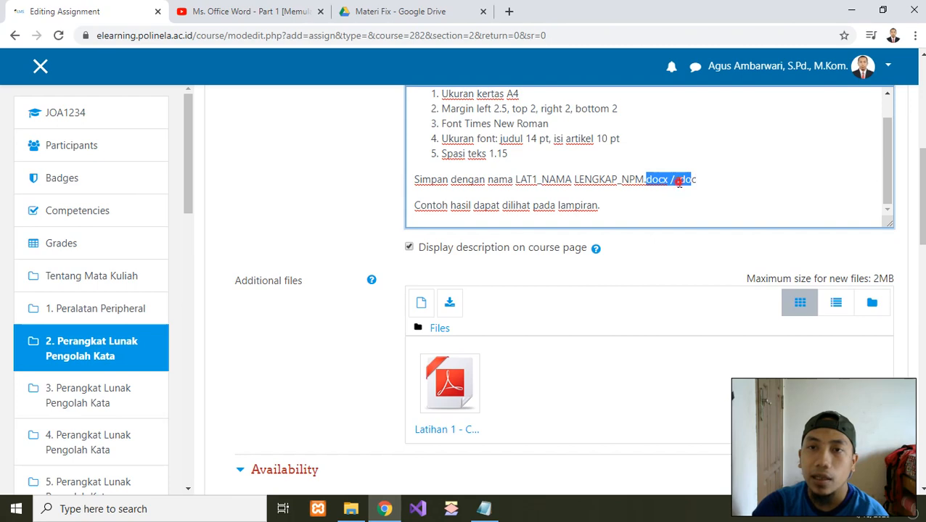
pyautogui.click(678, 181)
pyautogui.click(660, 179)
# Step: Enter ".doc, .docx" as the accepted file types for the assignment's file submissions
pyautogui.scroll(-8, 733, 218)
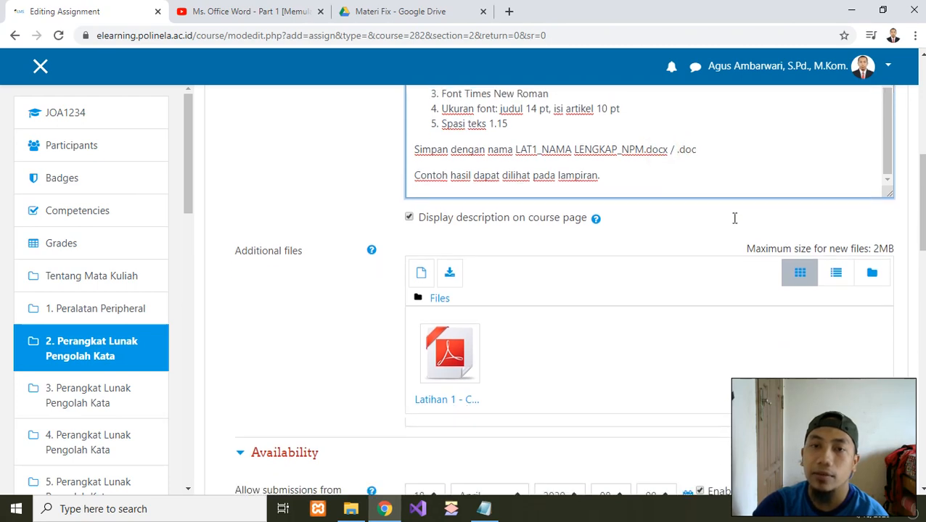
pyautogui.scroll(-1, 520, 275)
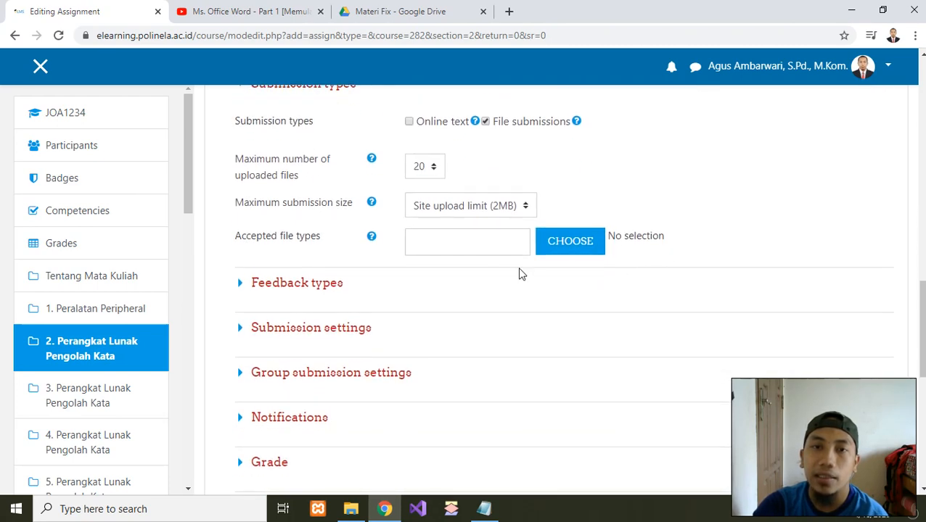
pyautogui.click(455, 243)
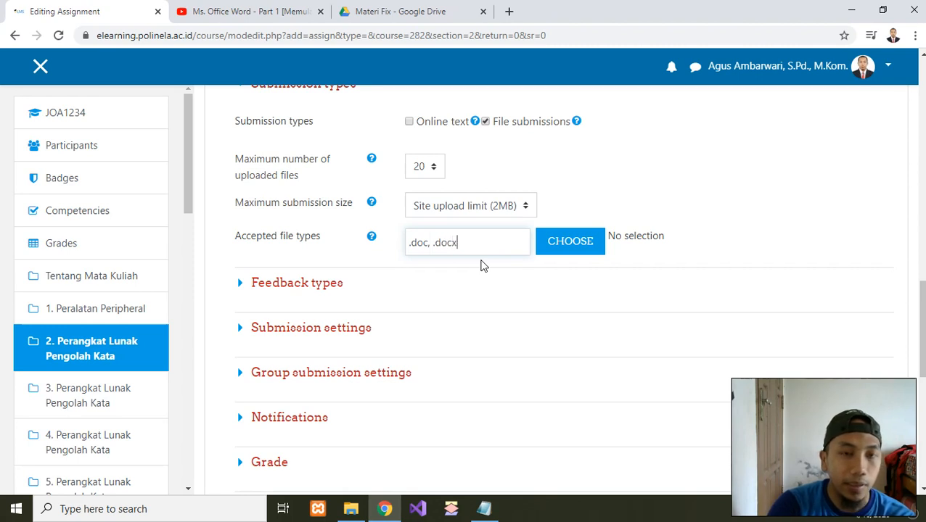
# Step: Check the ticked Word formats under Document files in the accepted file types chooser and look through the other available file types
pyautogui.doubleClick(433, 243)
pyautogui.click(727, 252)
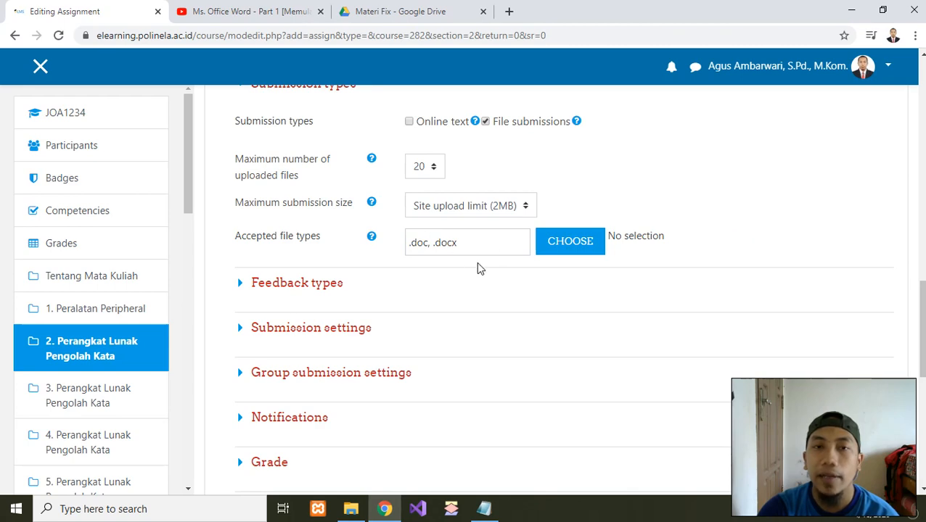
pyautogui.click(568, 248)
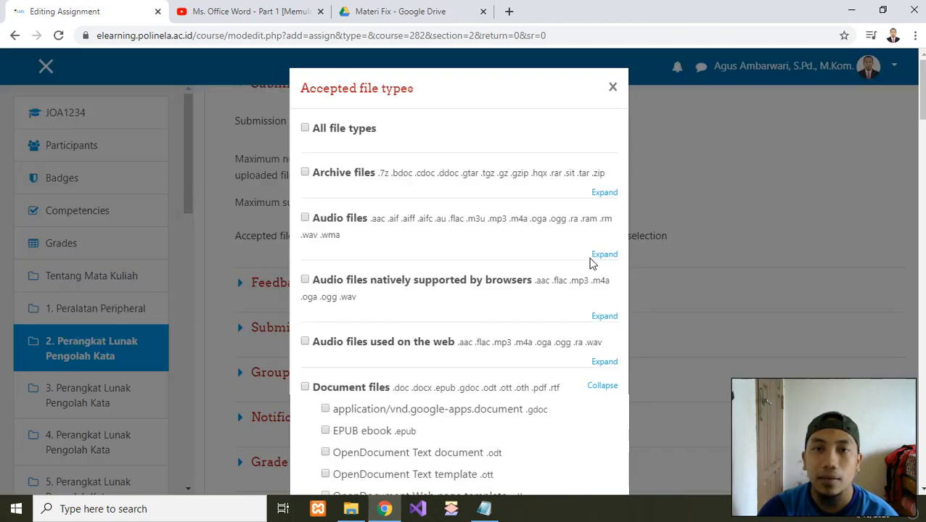
pyautogui.scroll(-4, 368, 192)
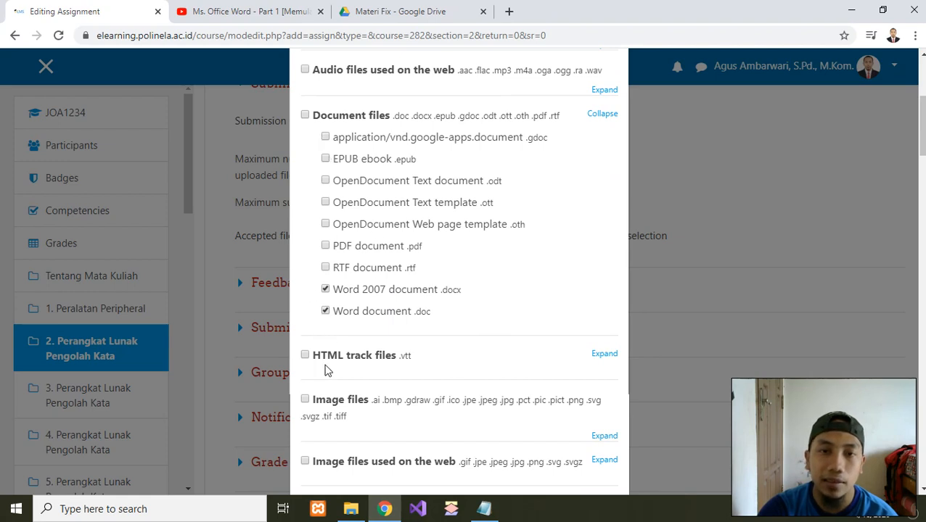
pyautogui.scroll(1, 476, 273)
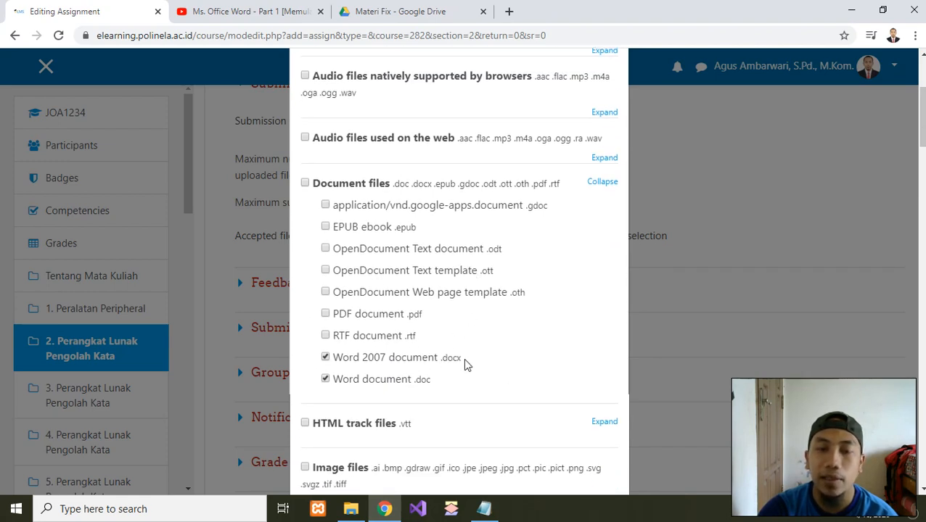
pyautogui.scroll(-14, 577, 351)
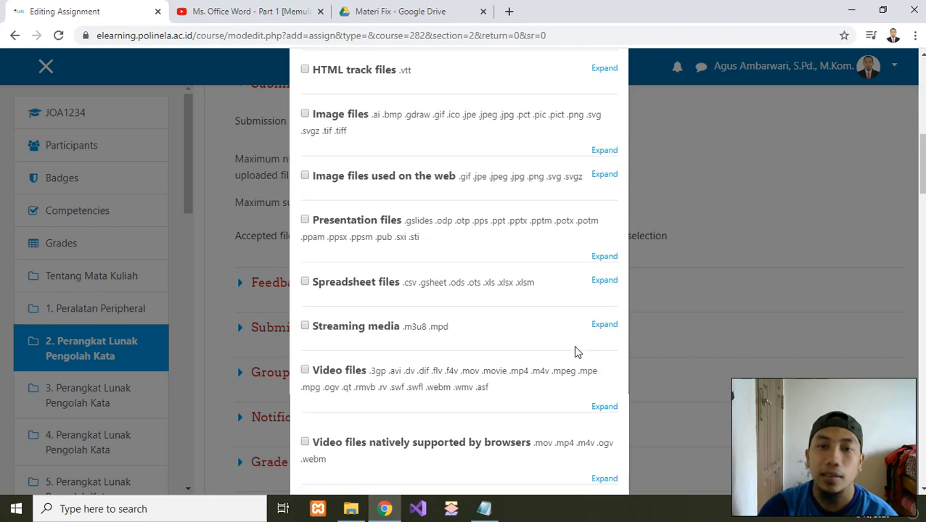
pyautogui.scroll(-17, 577, 351)
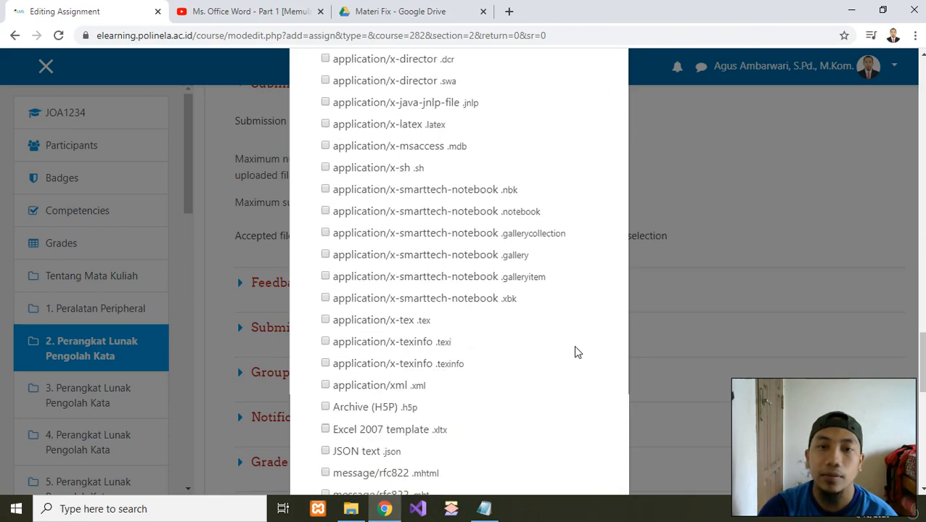
pyautogui.scroll(6, 576, 351)
pyautogui.scroll(20, 577, 351)
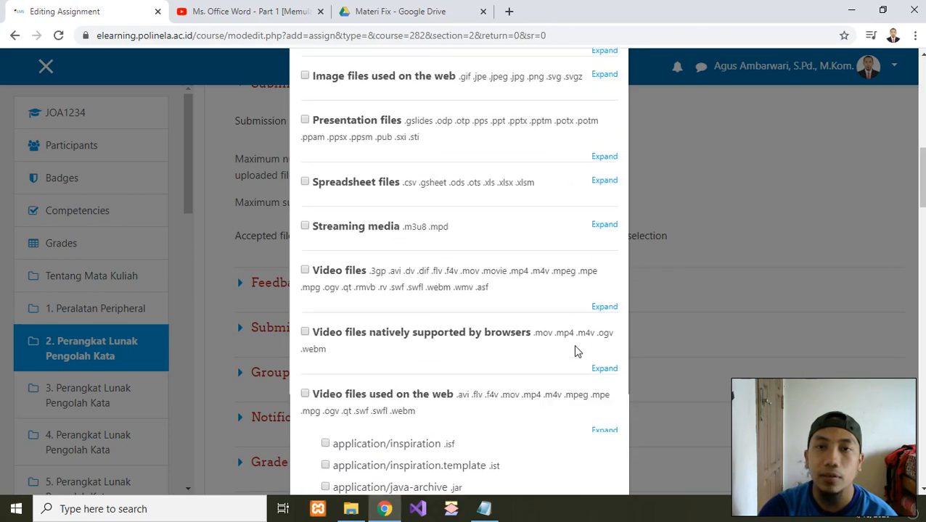
pyautogui.click(704, 190)
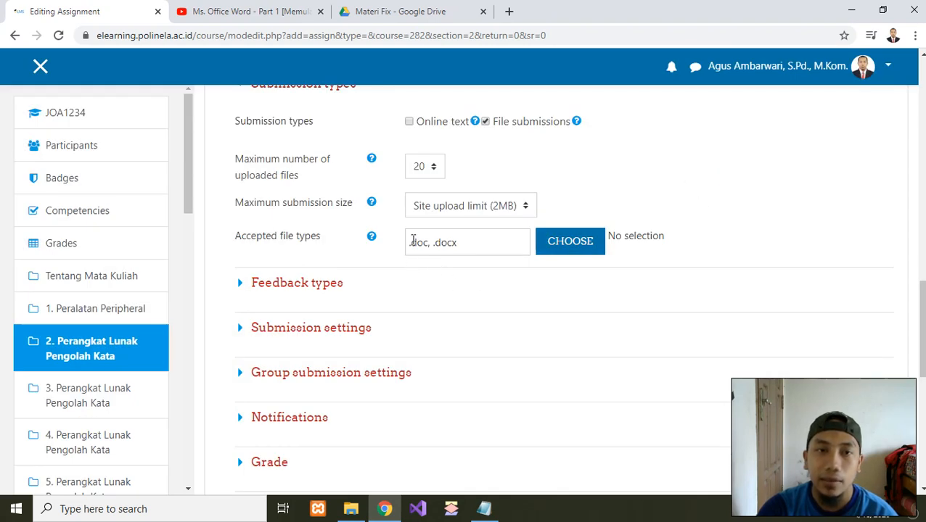
pyautogui.moveTo(410, 240); pyautogui.dragTo(434, 241)
pyautogui.click(471, 243)
pyautogui.click(623, 177)
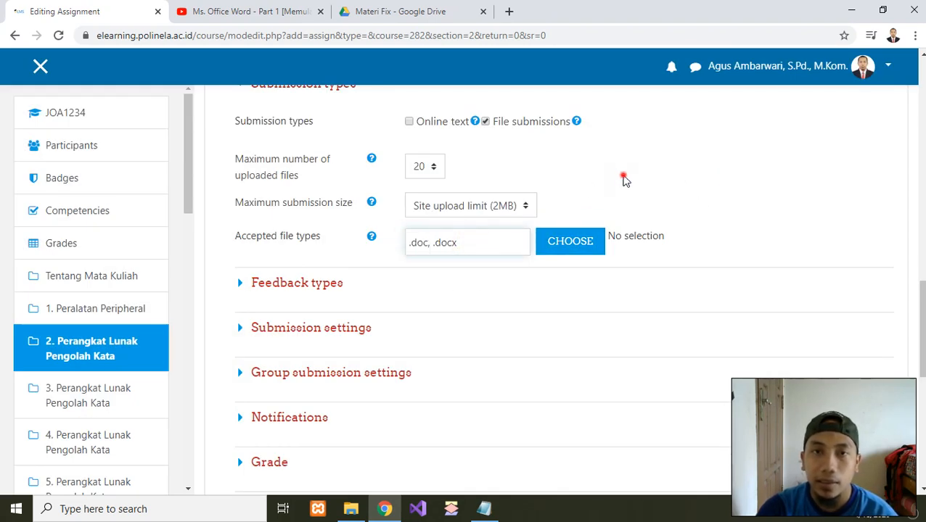
# Step: Try the Online text submission type with a word limit of 50, and disable both options again
pyautogui.scroll(2, 616, 179)
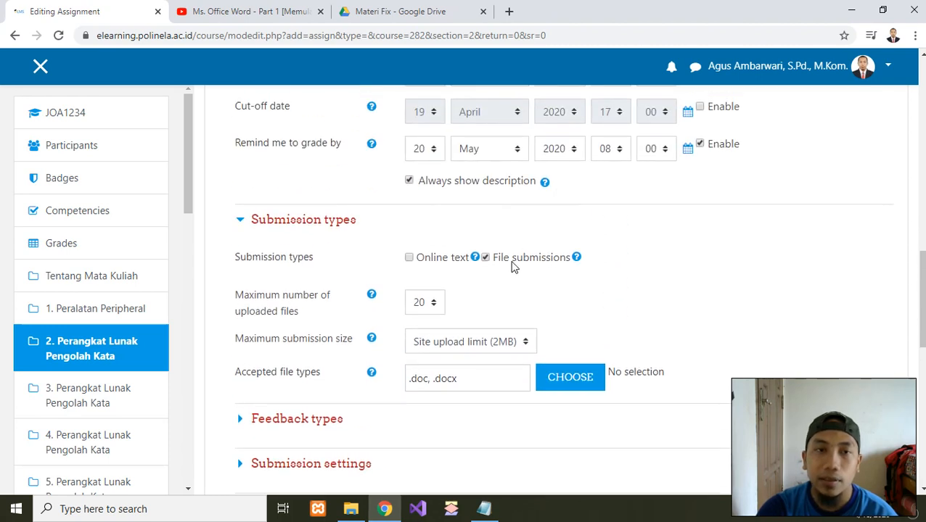
pyautogui.click(409, 258)
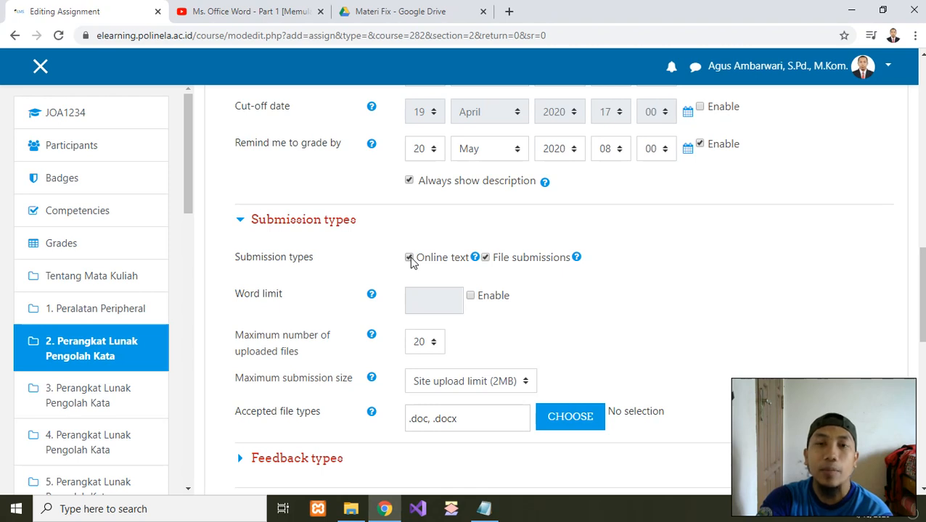
pyautogui.click(470, 298)
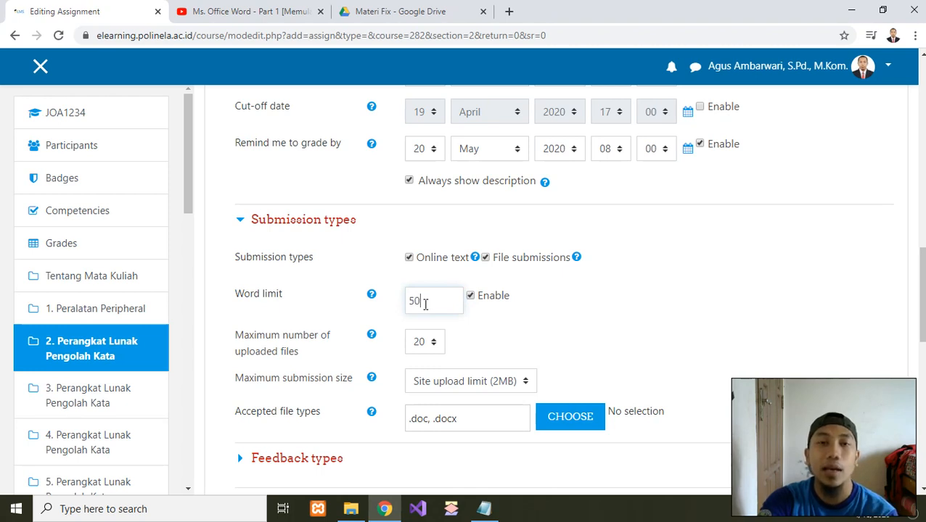
pyautogui.click(426, 302)
pyautogui.write('50')
pyautogui.doubleClick(423, 301)
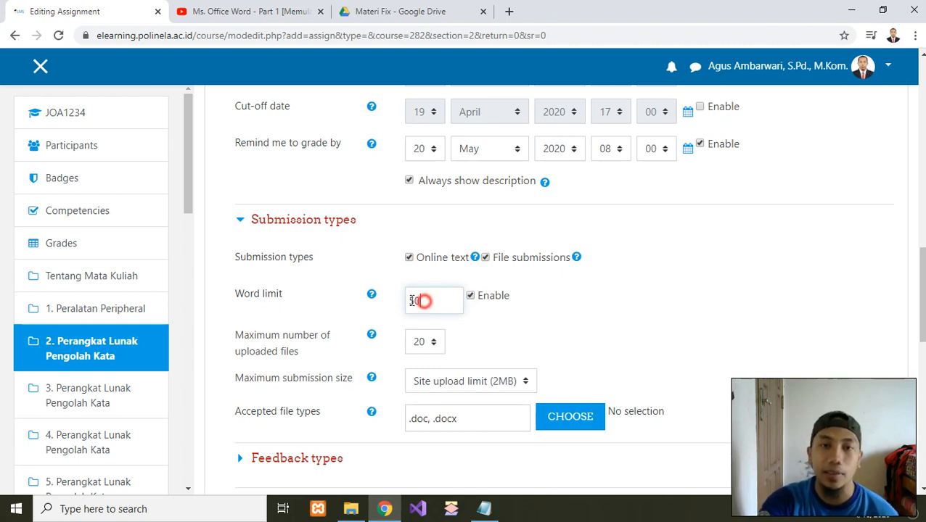
pyautogui.press('BackSpace')
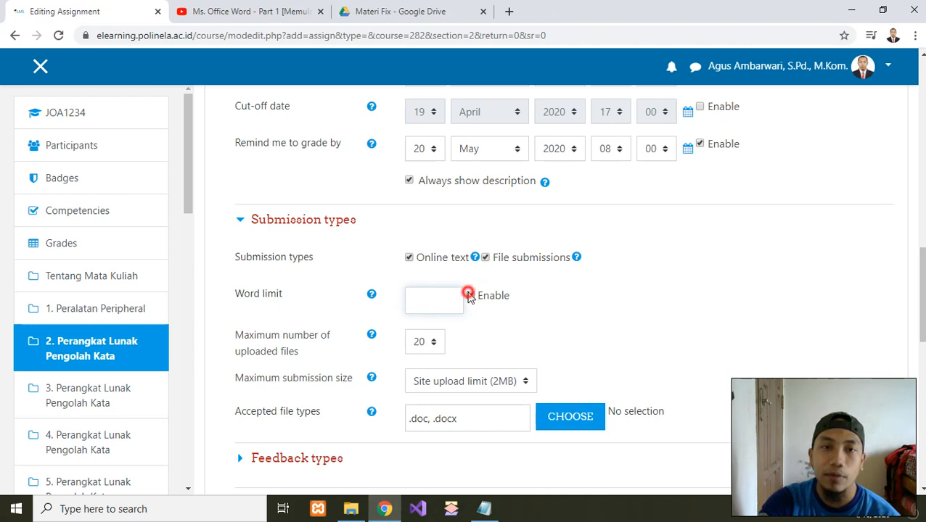
pyautogui.click(470, 296)
pyautogui.click(409, 258)
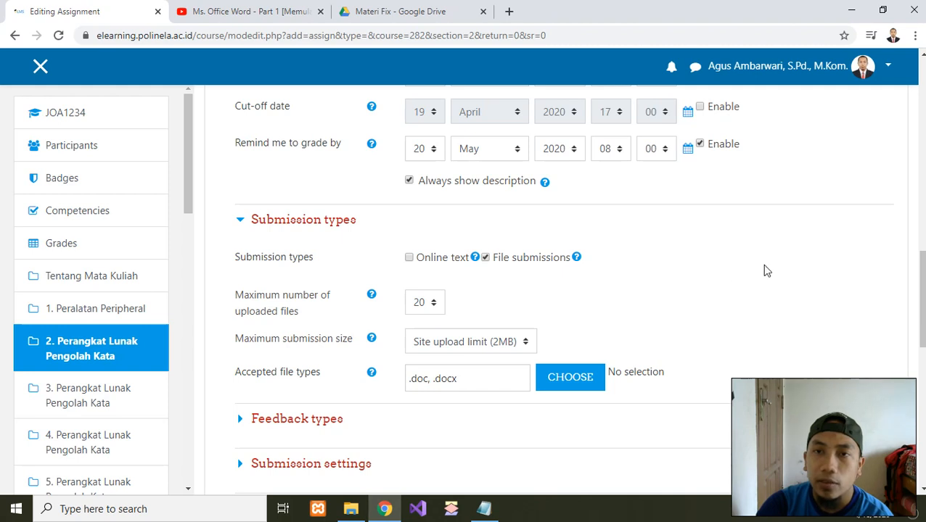
# Step: Set the maximum number of uploaded files to 1 and keep the maximum submission size at Site upload limit (2MB)
pyautogui.click(431, 303)
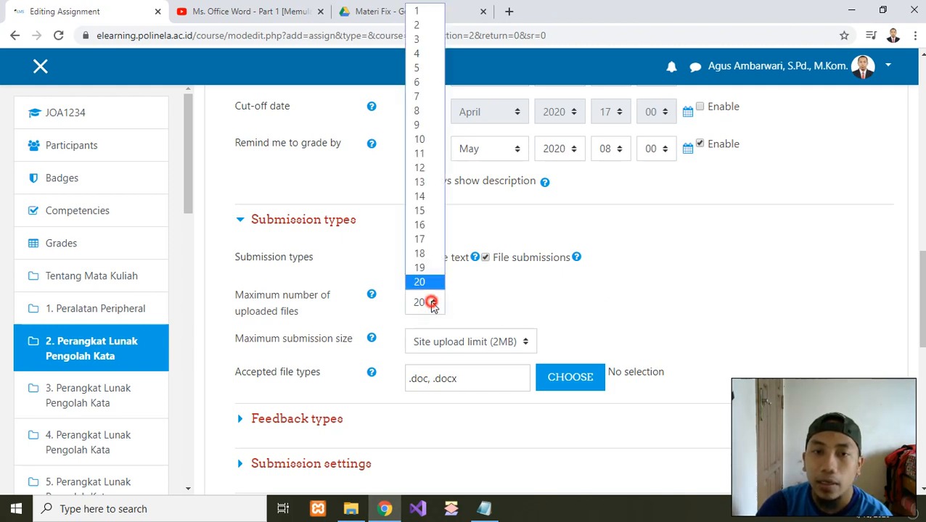
pyautogui.click(418, 13)
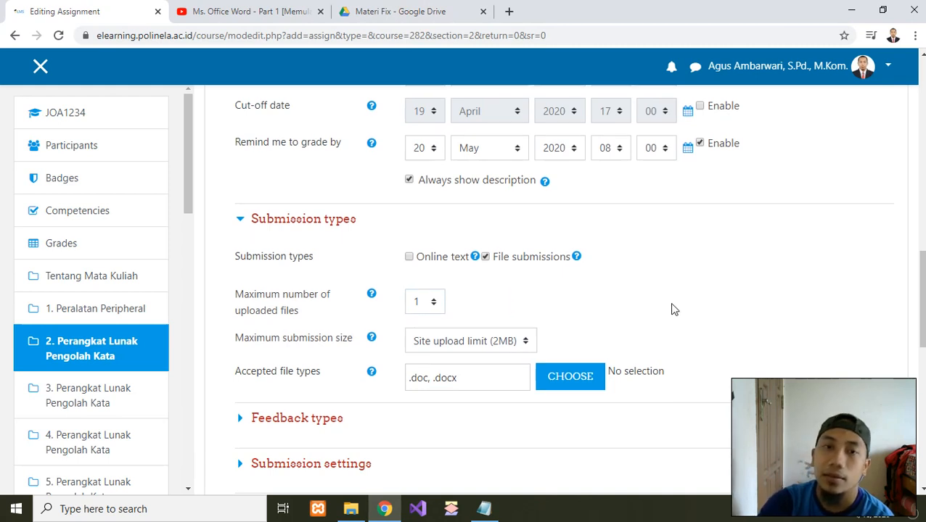
pyautogui.scroll(-1, 671, 309)
pyautogui.click(525, 275)
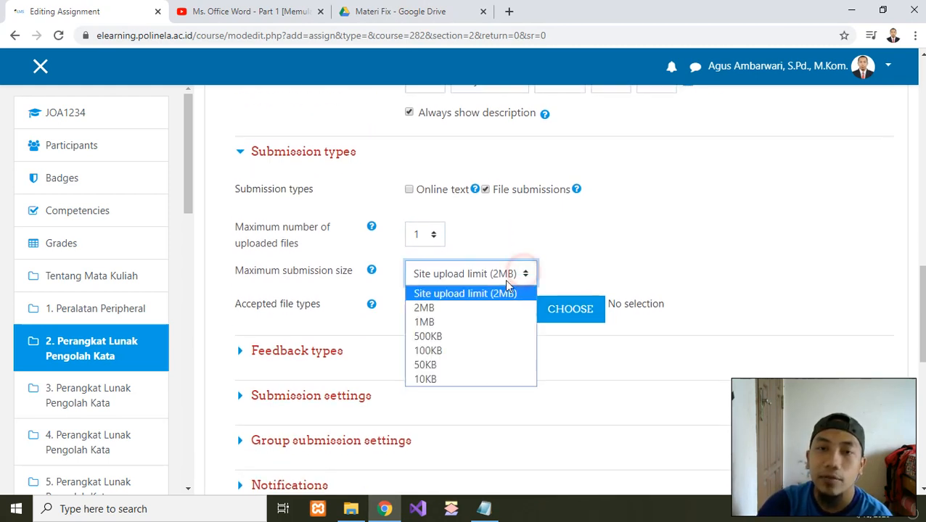
pyautogui.click(423, 294)
pyautogui.click(720, 244)
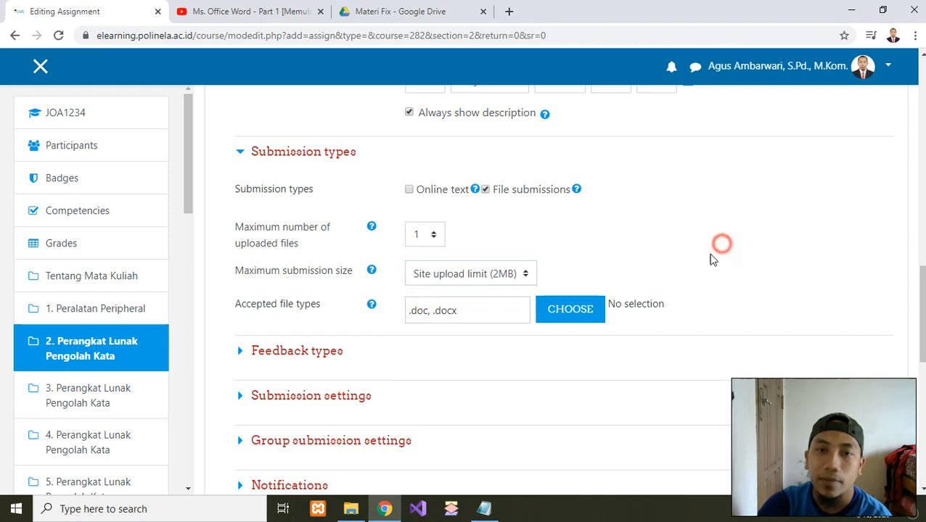
pyautogui.click(436, 238)
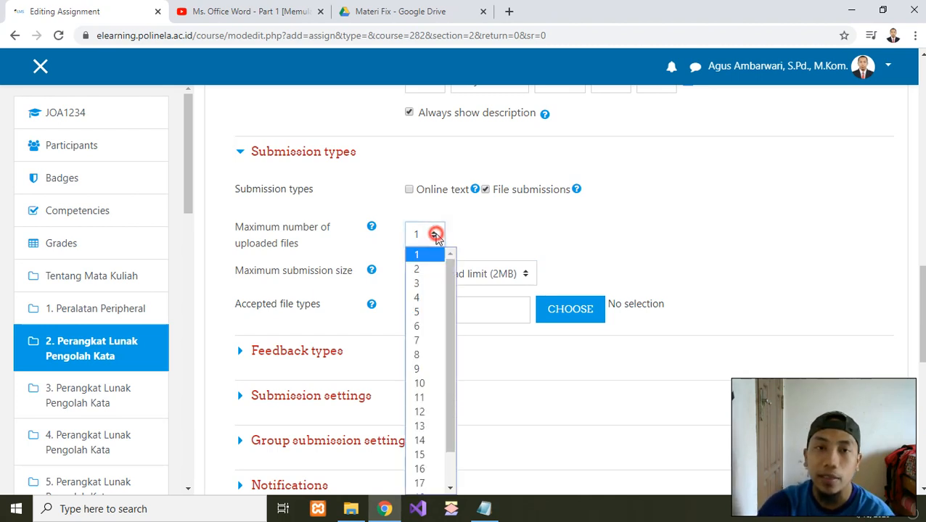
pyautogui.click(563, 248)
# Step: Look over the assignment's remaining setting sections, including the options under Feedback types and Submission settings
pyautogui.scroll(-1, 835, 309)
pyautogui.scroll(-5, 836, 306)
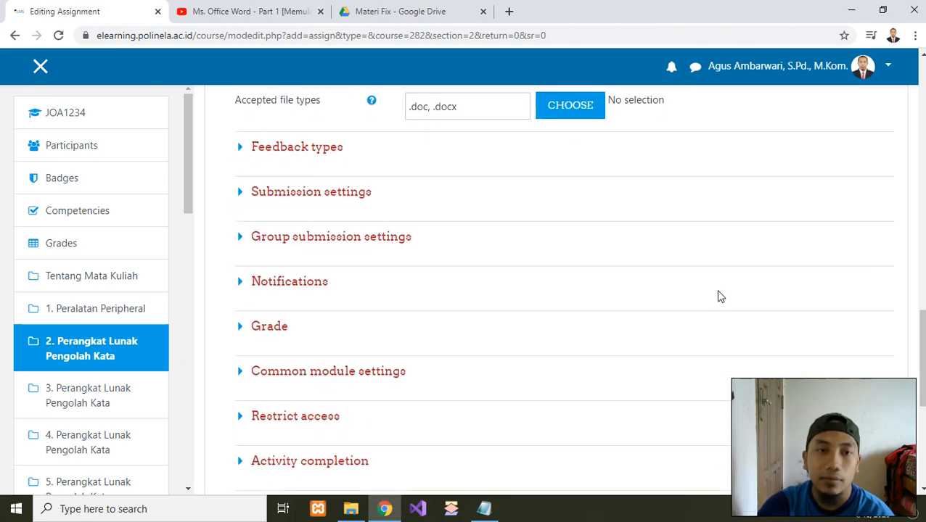
pyautogui.scroll(-2, 697, 301)
pyautogui.scroll(-4, 320, 300)
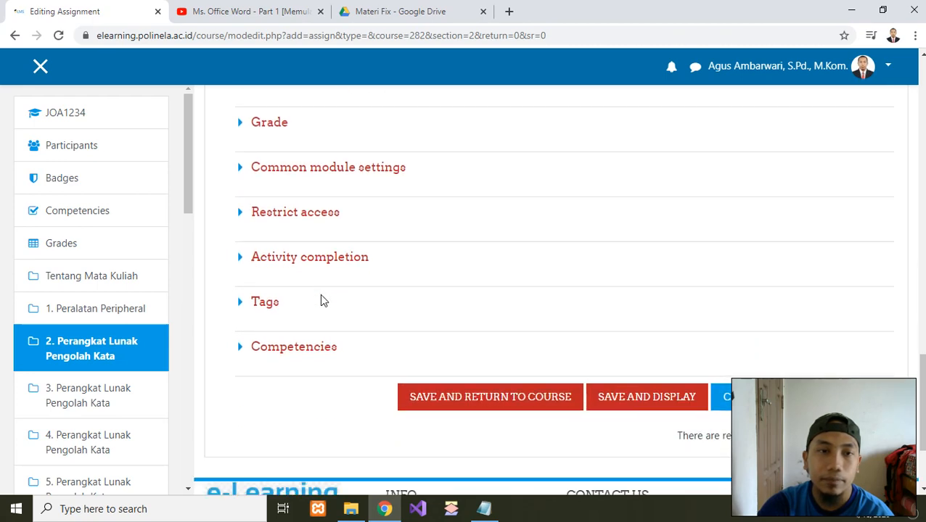
pyautogui.scroll(6, 322, 300)
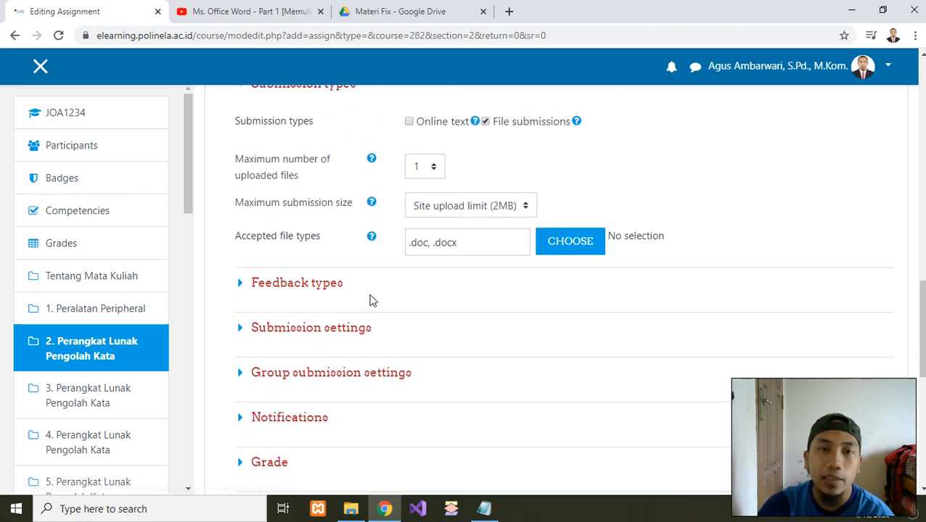
pyautogui.scroll(-2, 395, 309)
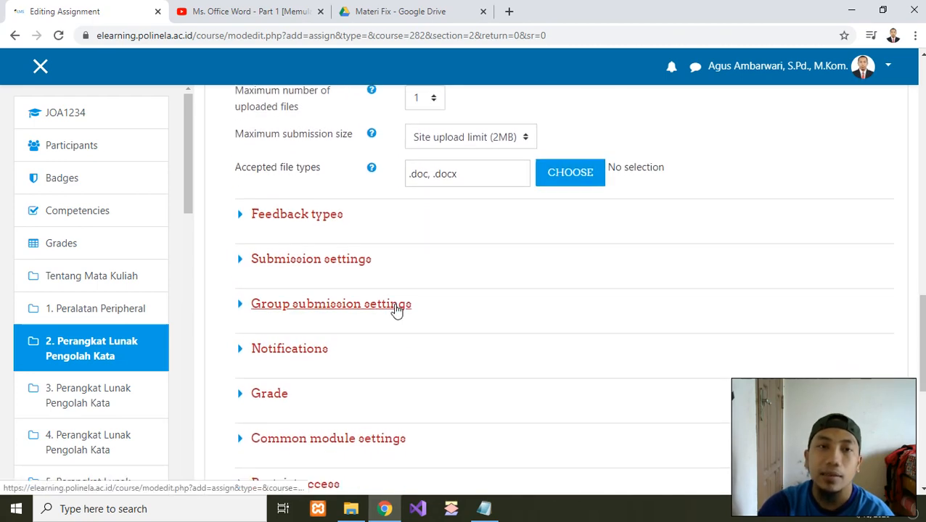
pyautogui.scroll(-1, 446, 339)
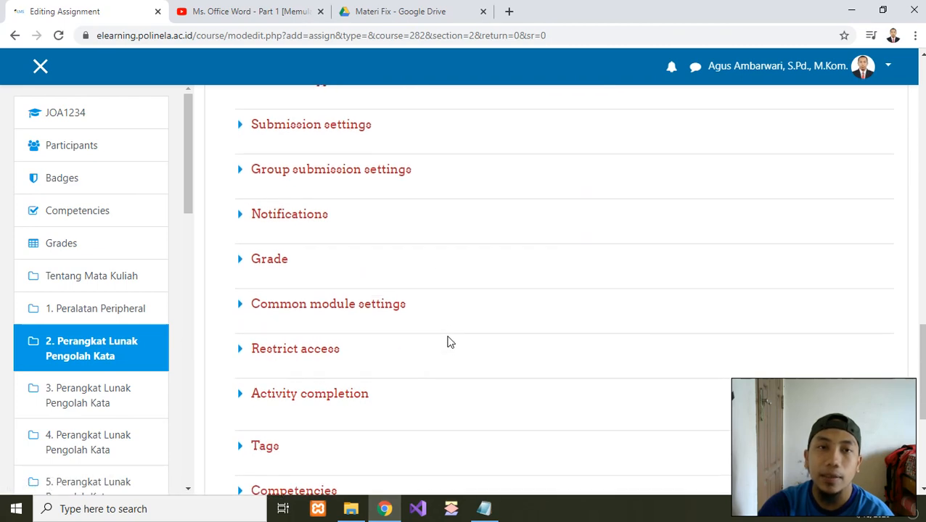
pyautogui.scroll(1, 345, 144)
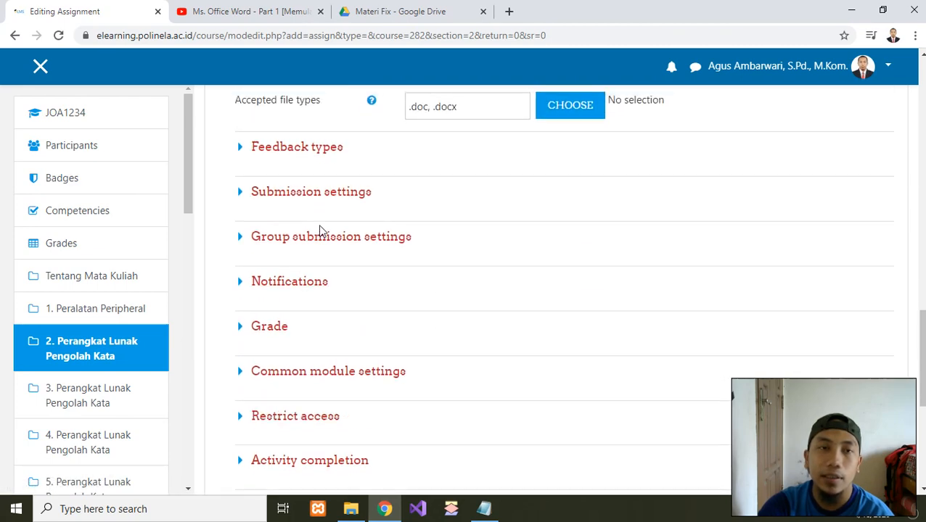
pyautogui.click(288, 147)
pyautogui.click(288, 147)
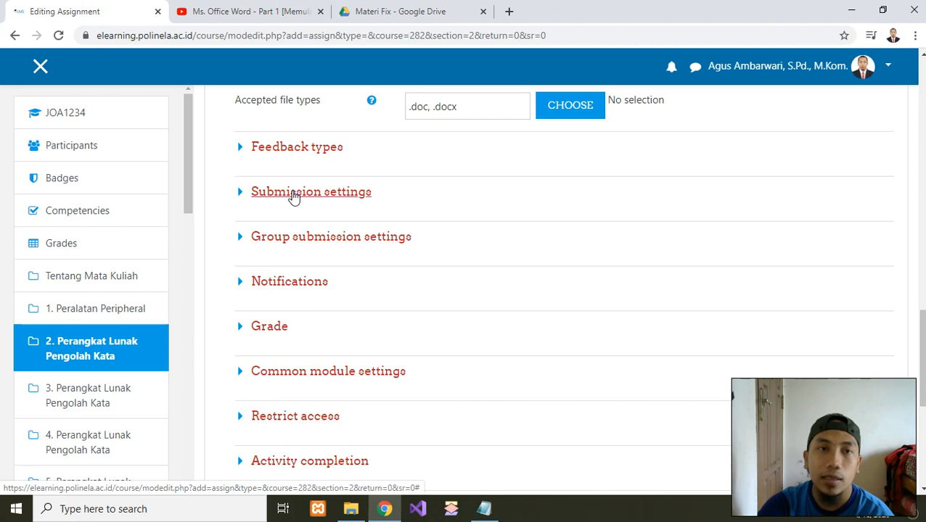
pyautogui.click(295, 195)
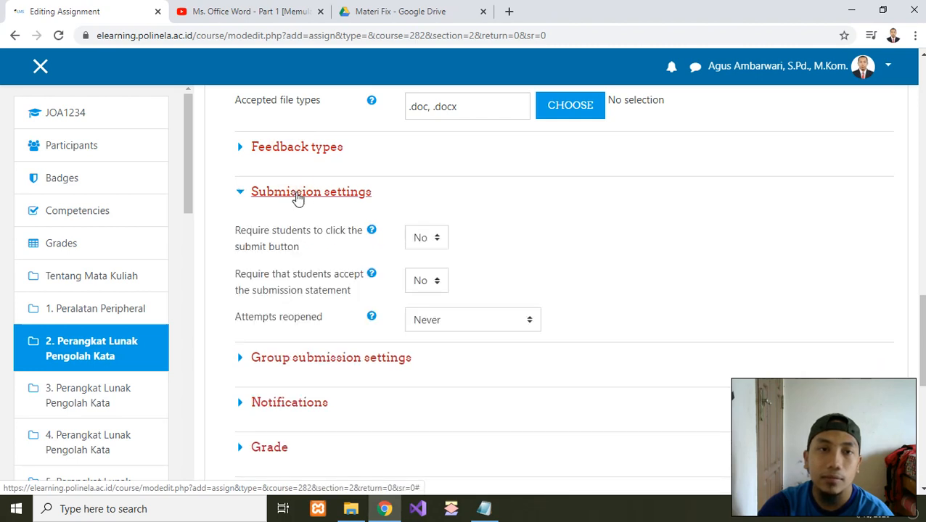
pyautogui.click(297, 195)
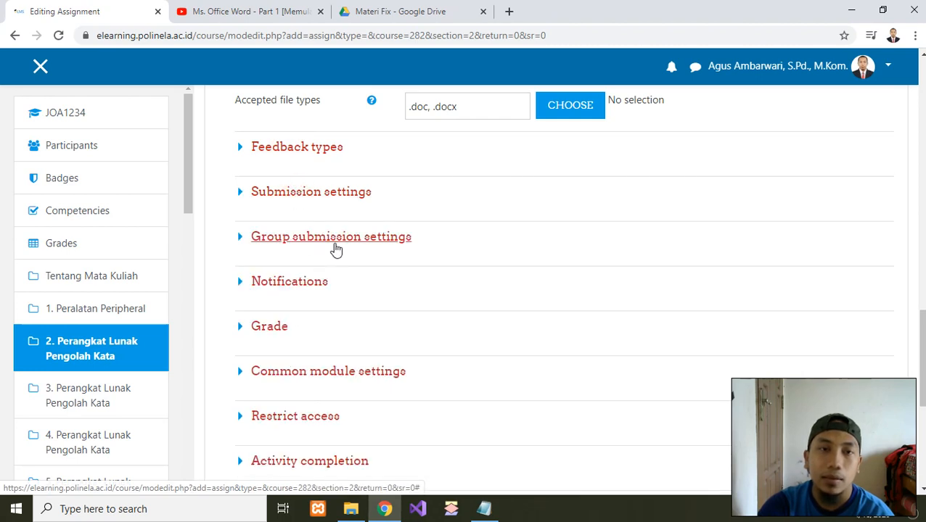
# Step: Review the assignment's description, attached file, availability dates and submission types, down to the Restrict access section
pyautogui.scroll(-1, 339, 250)
pyautogui.scroll(3, 341, 250)
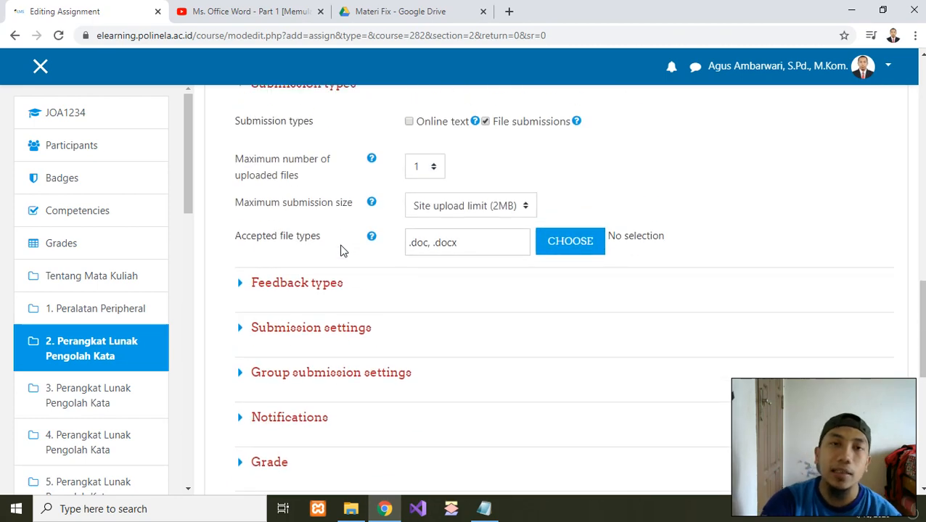
pyautogui.scroll(5, 341, 250)
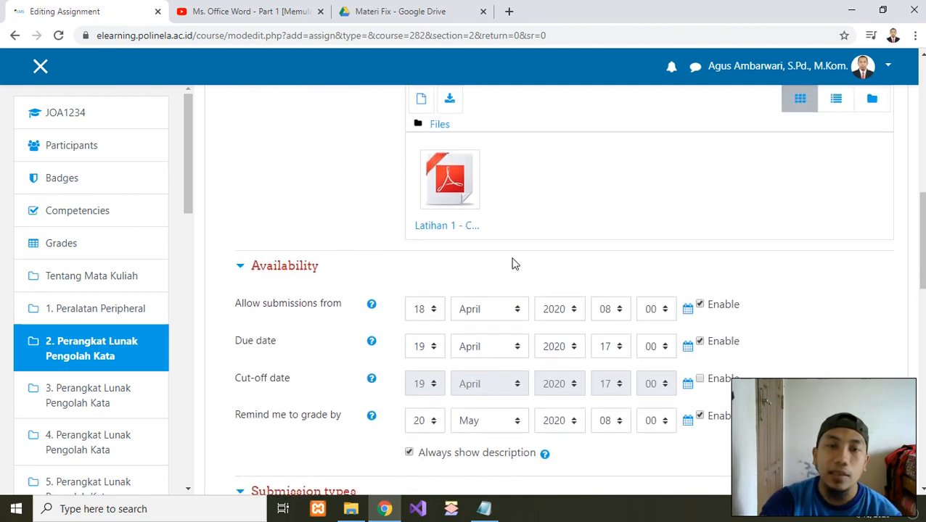
pyautogui.scroll(4, 452, 258)
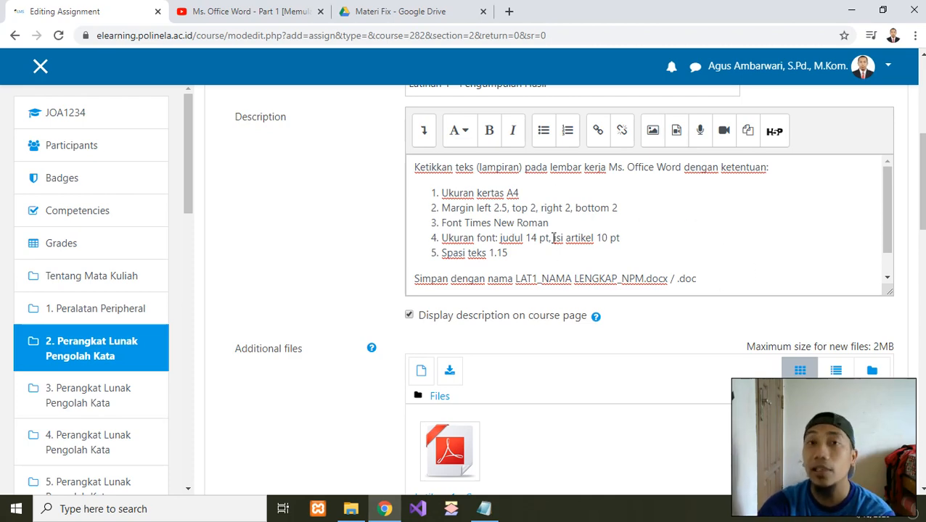
pyautogui.scroll(-7, 375, 280)
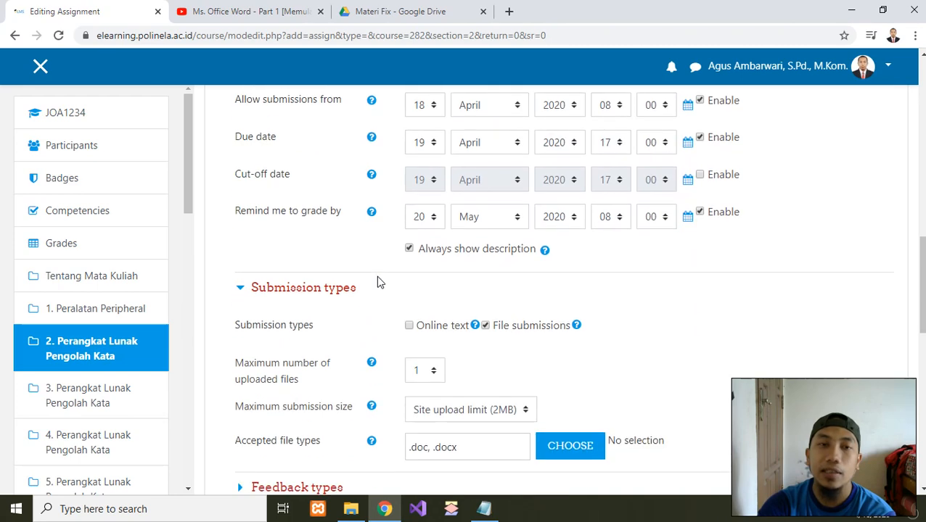
pyautogui.scroll(-4, 376, 281)
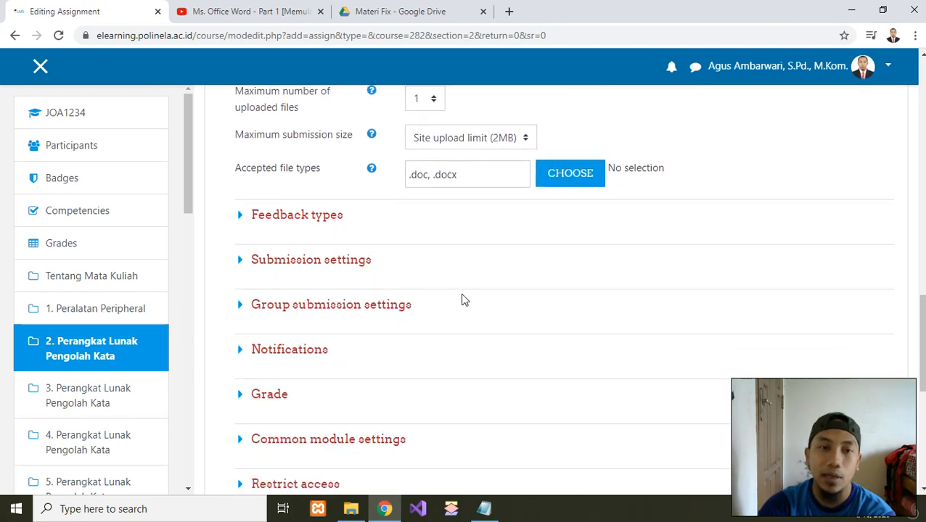
pyautogui.scroll(-1, 468, 301)
pyautogui.scroll(-1, 468, 301)
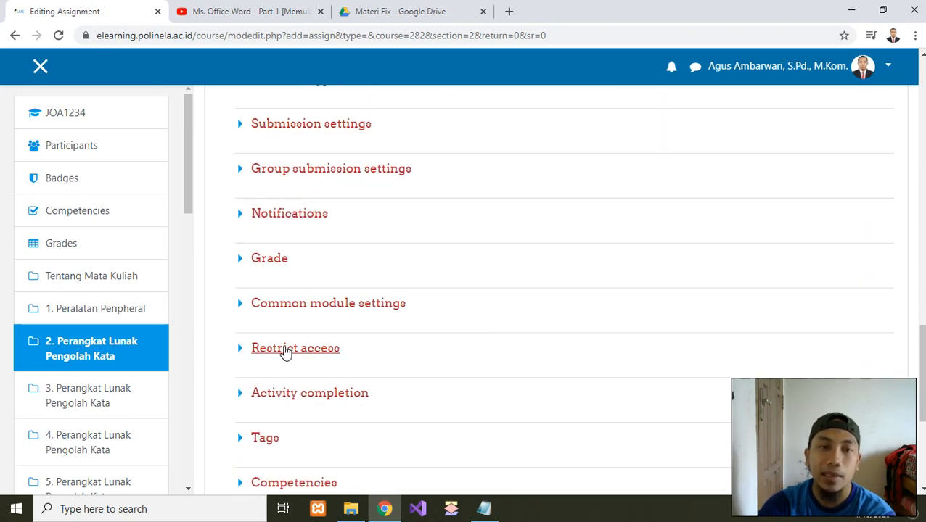
# Step: Check the assignment's Restrict access options without adding a restriction, and save the assignment, returning to the course page
pyautogui.scroll(-1, 376, 347)
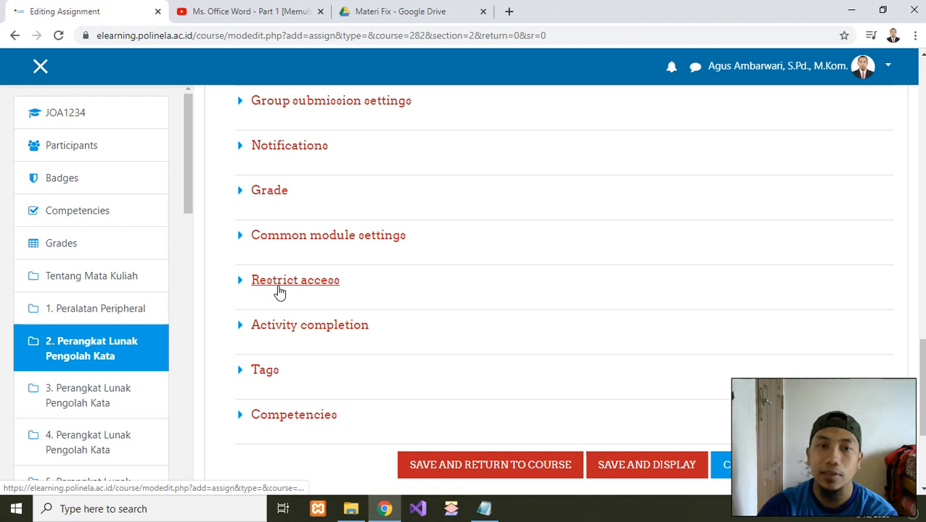
pyautogui.click(280, 291)
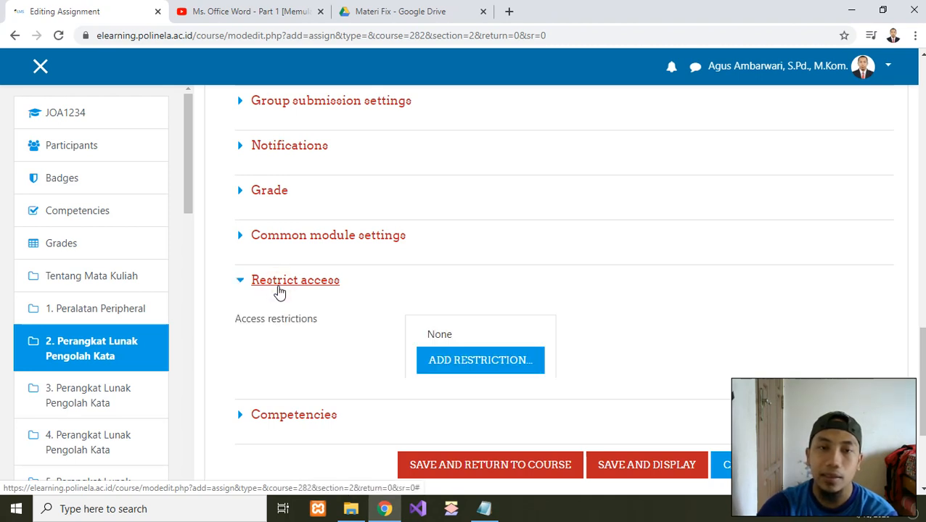
pyautogui.scroll(-1, 315, 276)
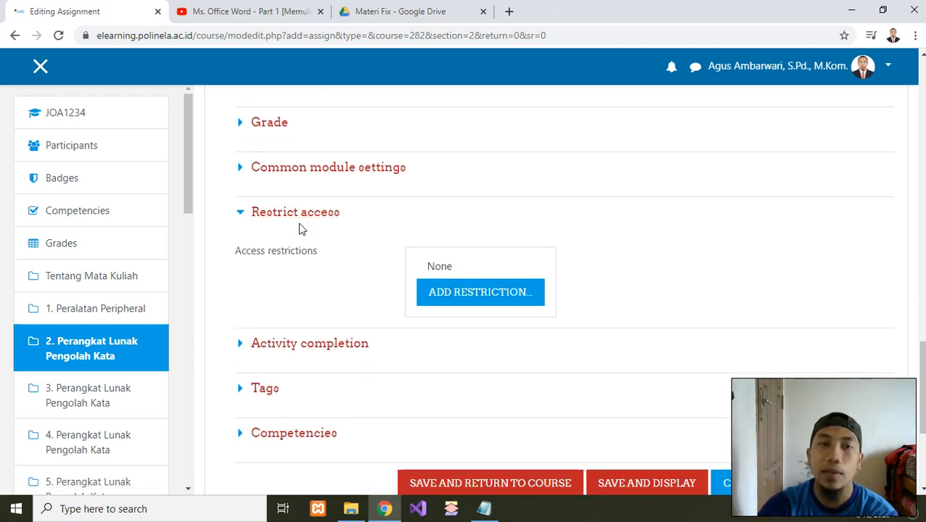
pyautogui.click(299, 214)
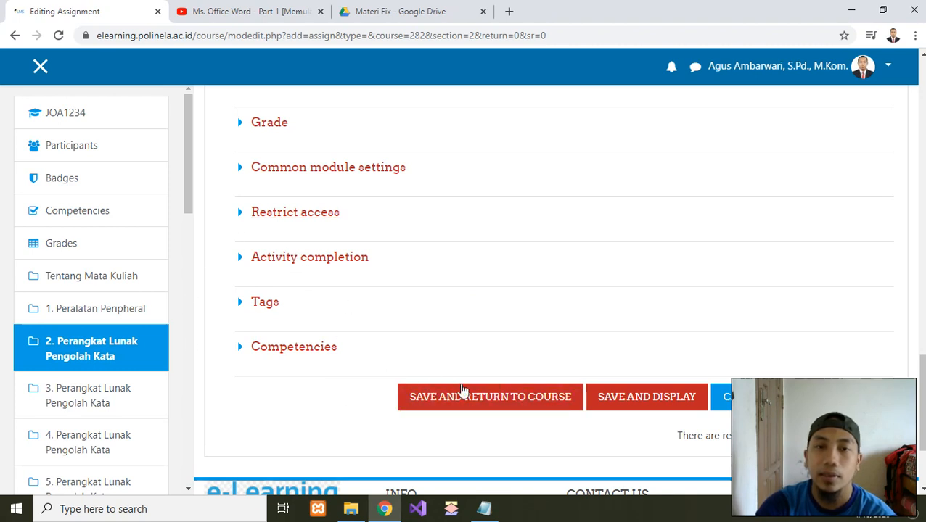
pyautogui.click(501, 397)
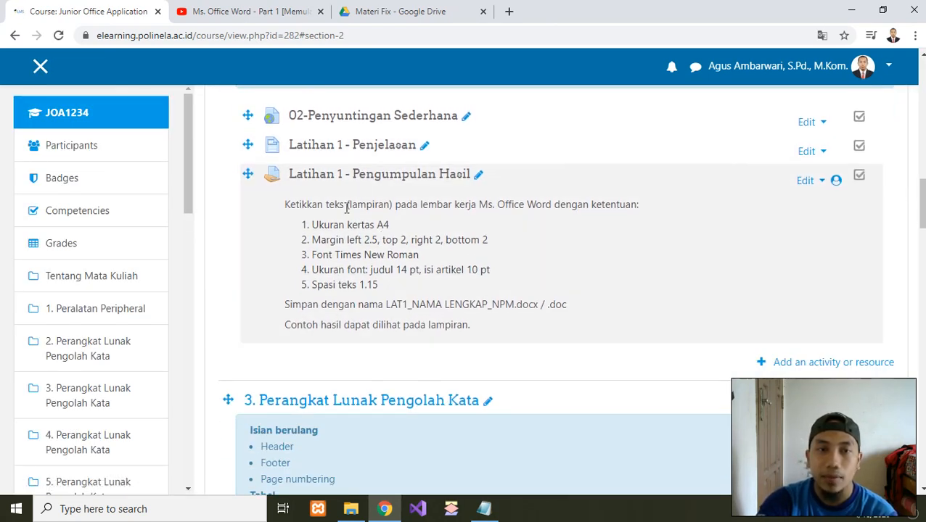
# Step: Review the Latihan 1 - Pengumpulan Hasil assignment's description, attached PDF and grading summary on its own page, and return to the course page
pyautogui.moveTo(285, 204); pyautogui.dragTo(608, 320)
pyautogui.click(608, 321)
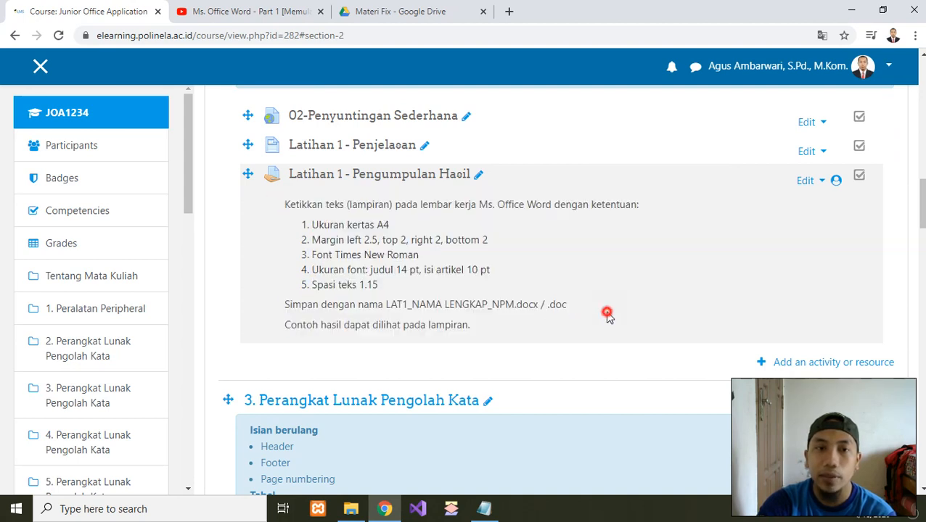
pyautogui.click(350, 176)
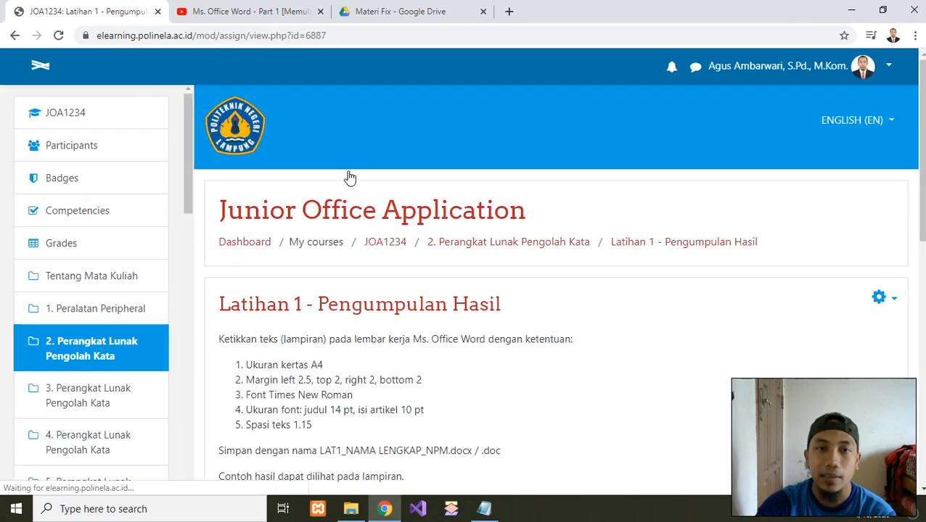
pyautogui.scroll(-4, 439, 249)
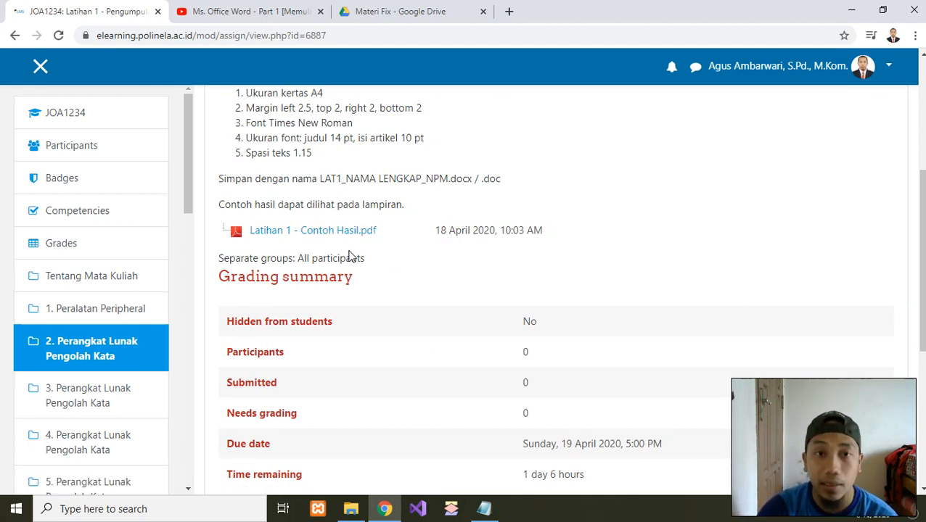
pyautogui.scroll(-5, 403, 241)
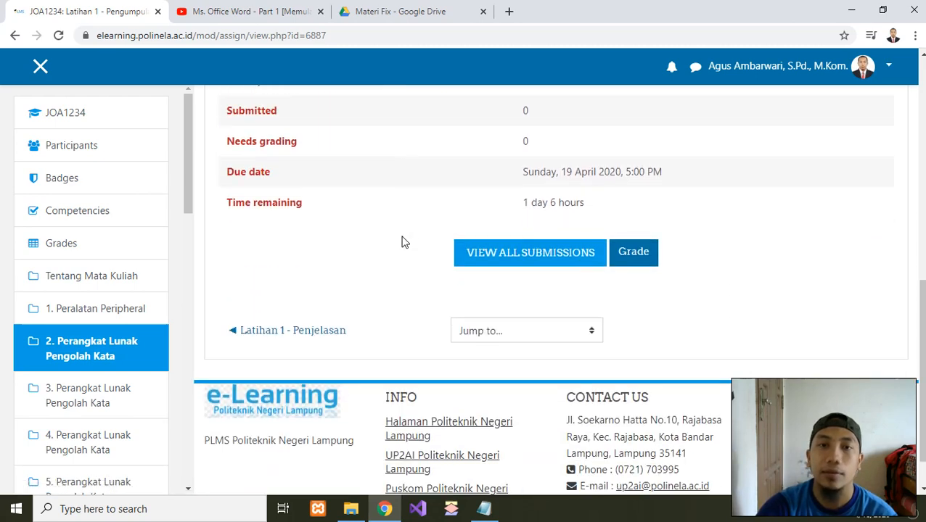
pyautogui.scroll(2, 403, 242)
pyautogui.scroll(-2, 404, 241)
pyautogui.scroll(2, 428, 235)
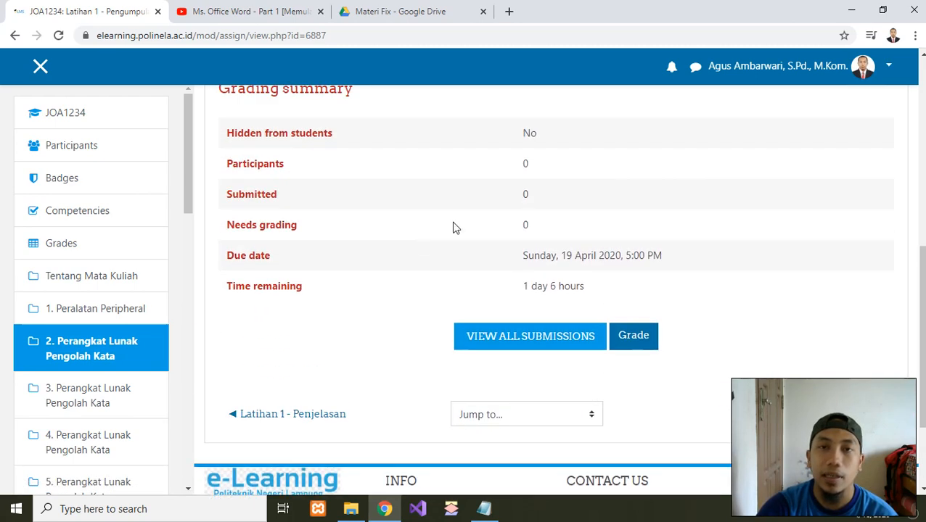
pyautogui.scroll(-2, 417, 229)
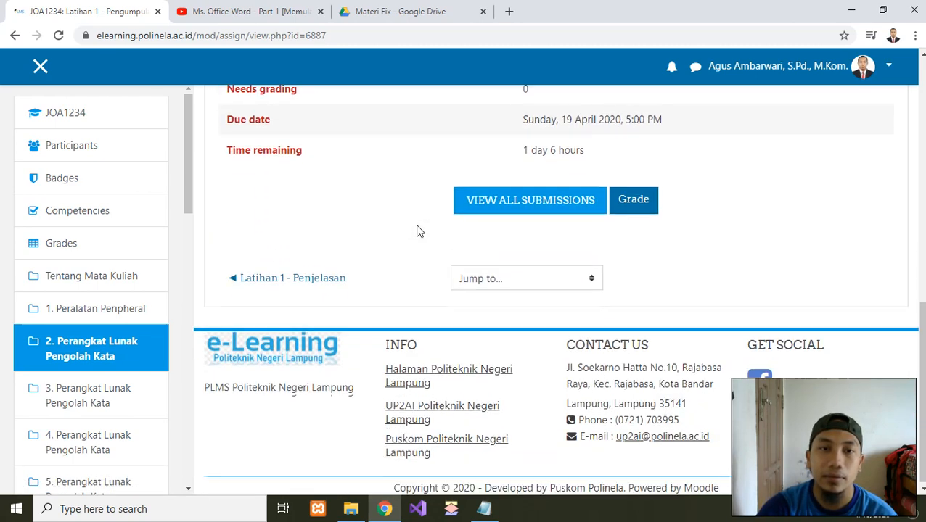
pyautogui.scroll(6, 417, 229)
pyautogui.scroll(2, 418, 230)
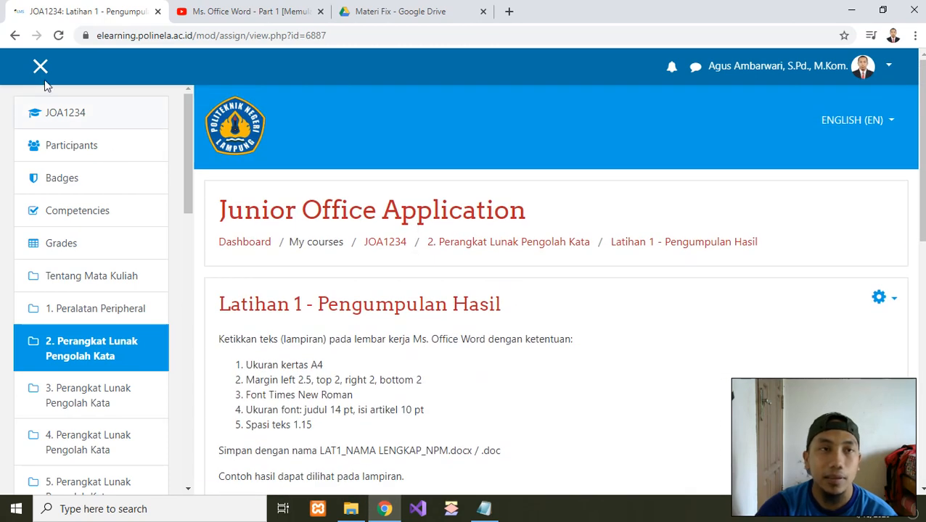
pyautogui.click(16, 36)
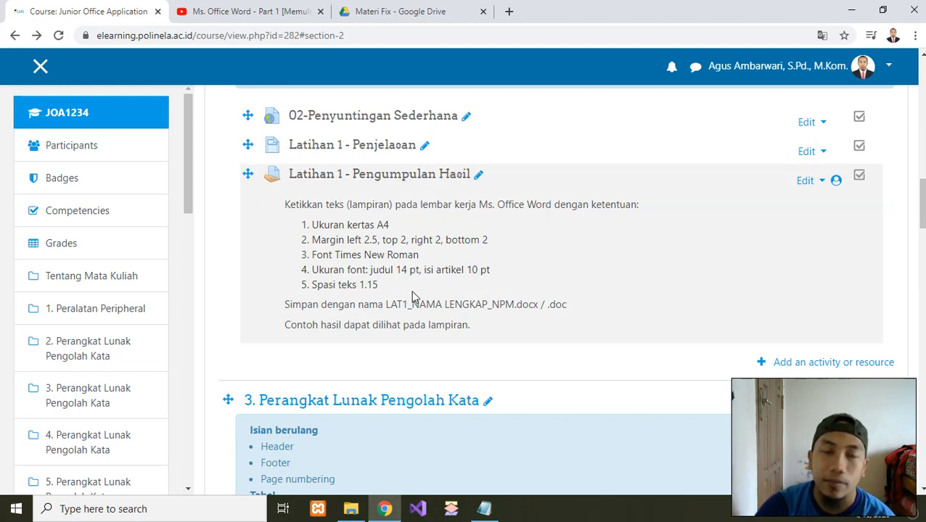
# Step: Look over section 2 of the course, including its topic summary, the 02-Penyuntingan Sederhana link and both Latihan 1 activities
pyautogui.scroll(1, 378, 228)
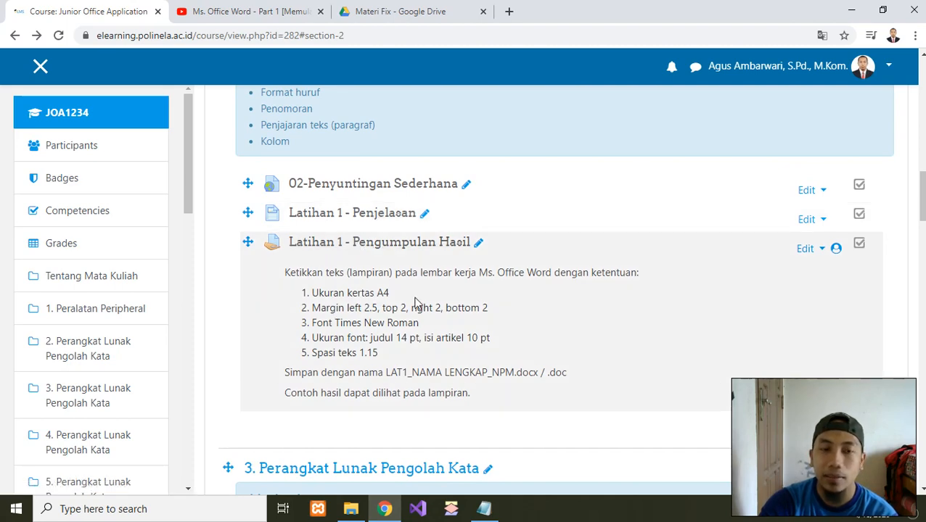
pyautogui.scroll(-1, 416, 304)
pyautogui.scroll(-1, 415, 304)
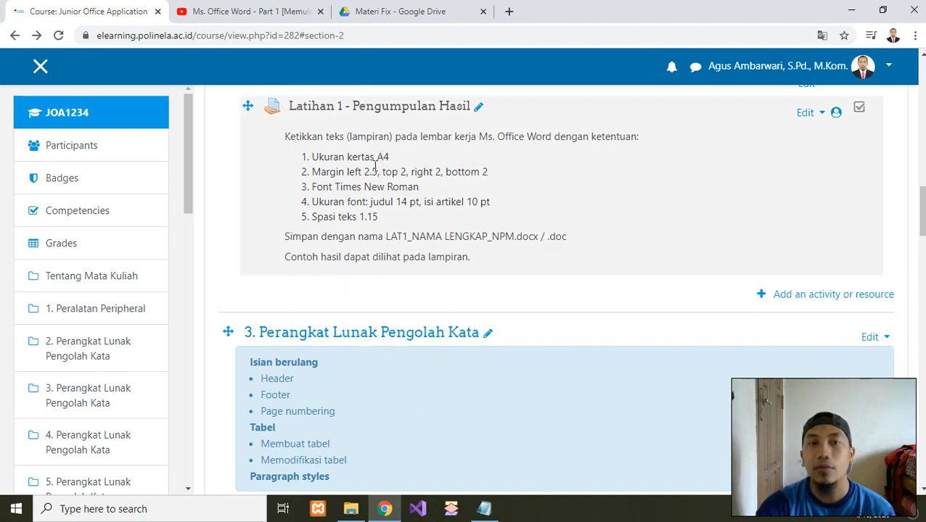
pyautogui.scroll(1, 374, 166)
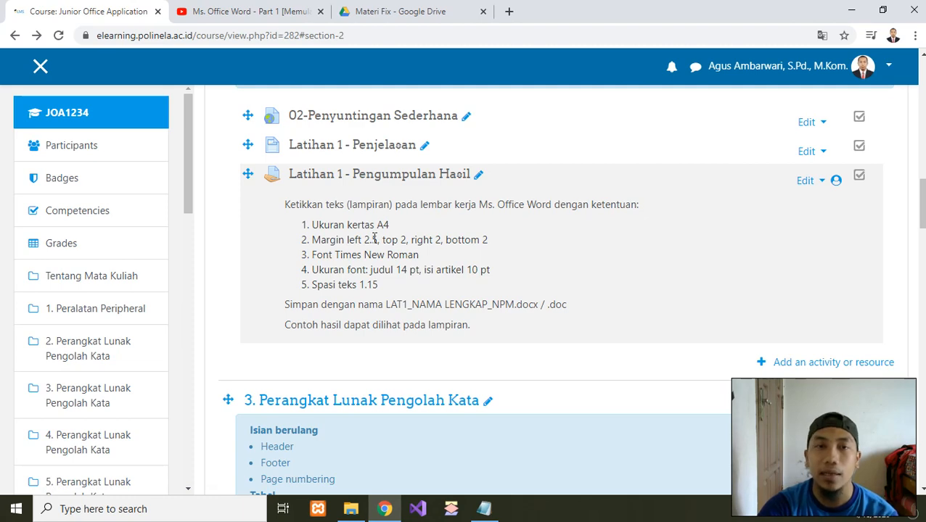
pyautogui.scroll(-1, 374, 238)
pyautogui.scroll(2, 381, 262)
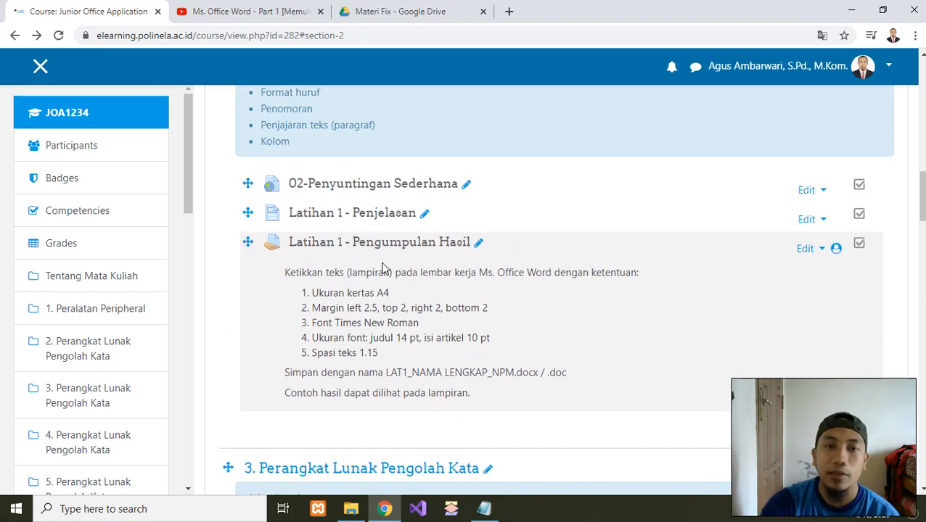
pyautogui.scroll(1, 722, 354)
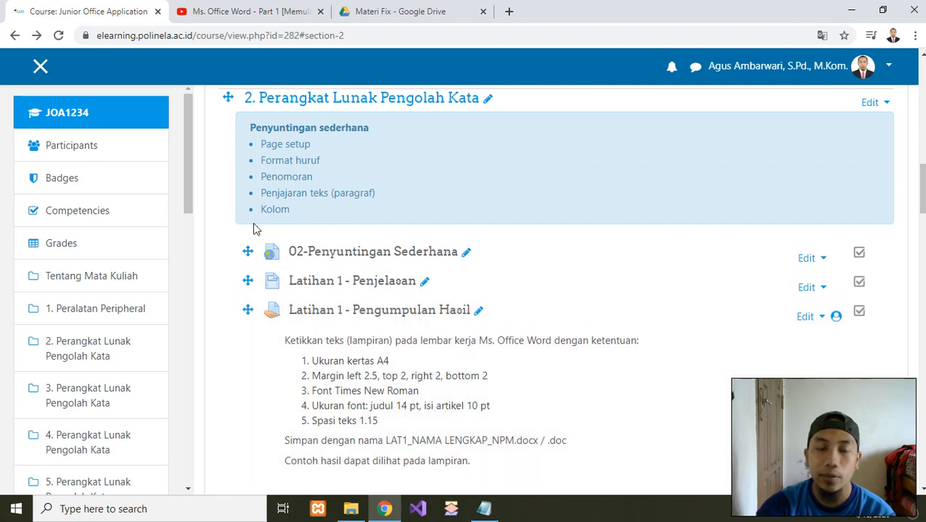
pyautogui.scroll(-1, 519, 240)
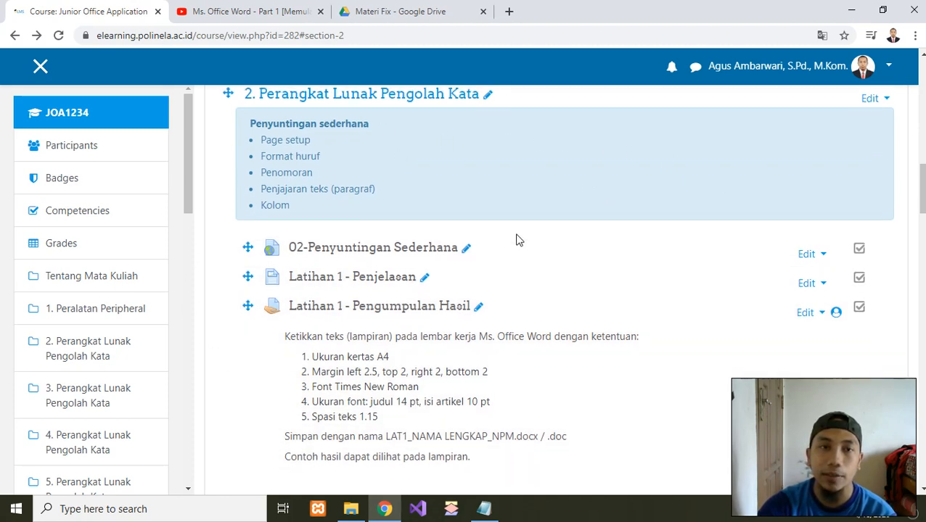
pyautogui.scroll(-1, 517, 238)
pyautogui.scroll(3, 517, 240)
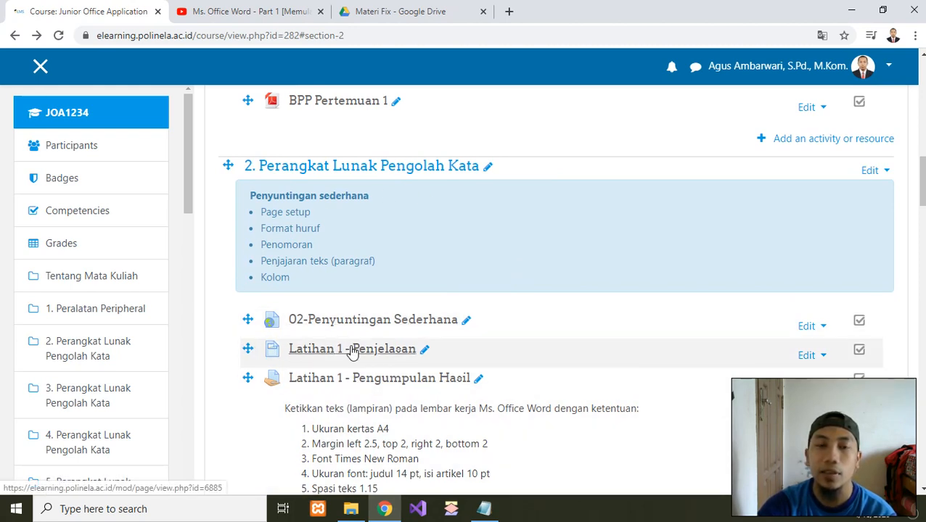
pyautogui.scroll(-1, 352, 352)
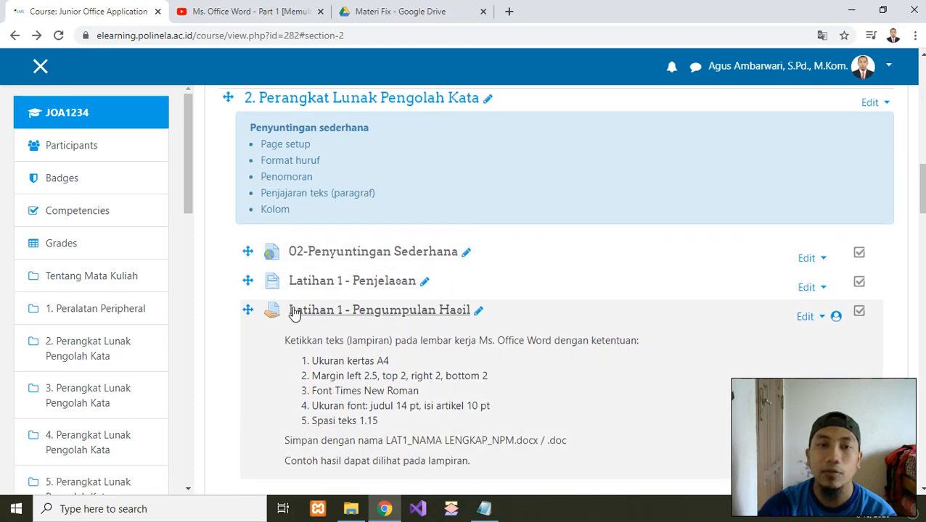
# Step: Turn off editing mode for the Junior Office Application course
pyautogui.scroll(3, 740, 294)
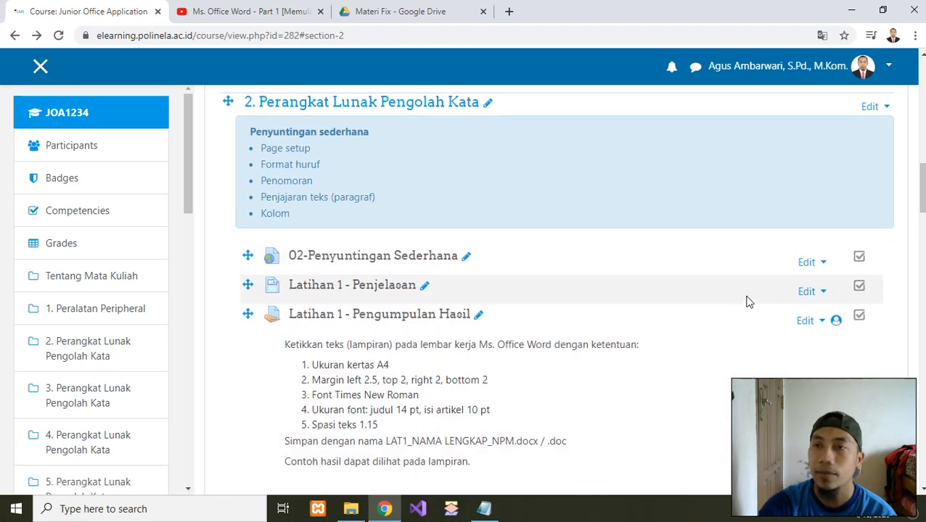
pyautogui.scroll(10, 746, 290)
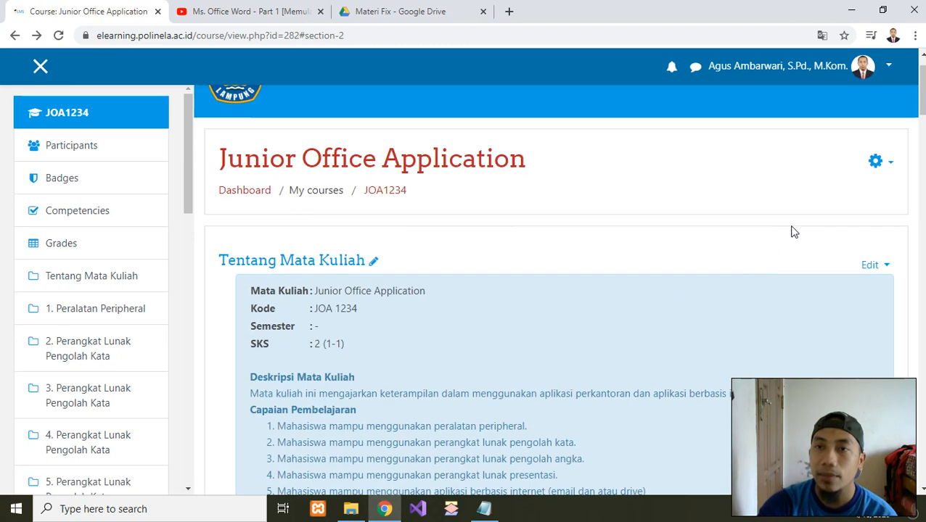
pyautogui.click(880, 164)
pyautogui.click(842, 205)
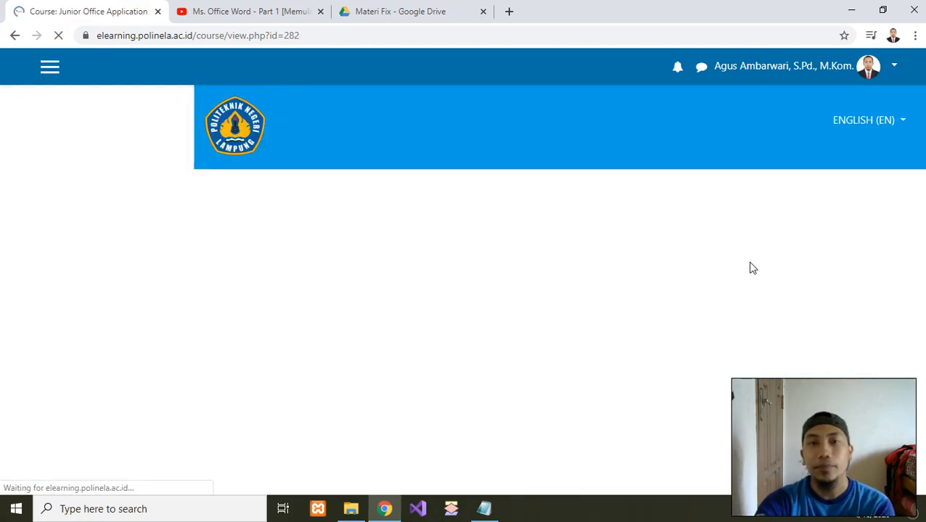
pyautogui.scroll(-2, 667, 305)
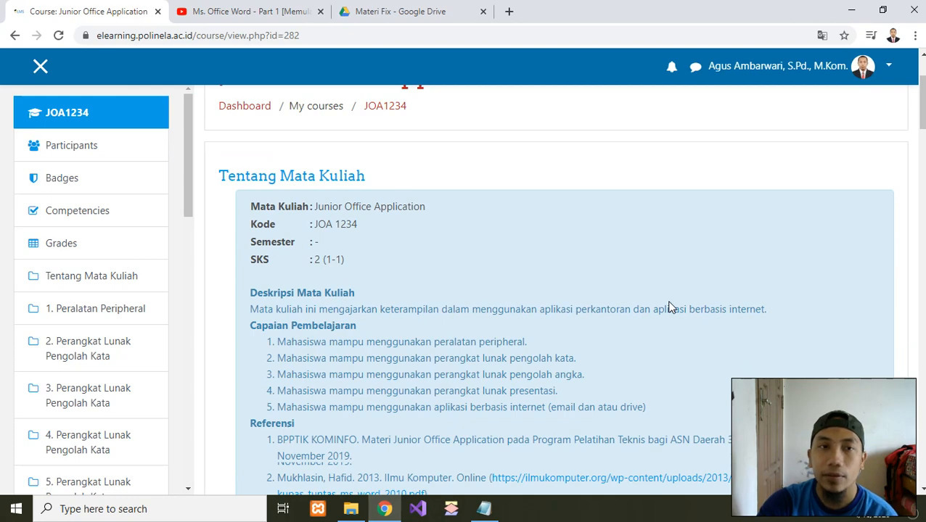
pyautogui.scroll(-1, 669, 308)
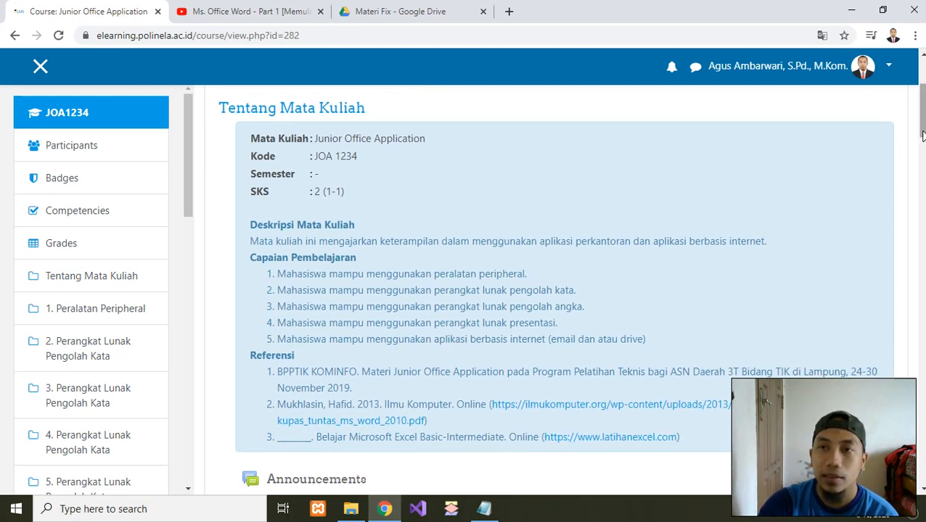
pyautogui.moveTo(919, 131); pyautogui.dragTo(912, 111)
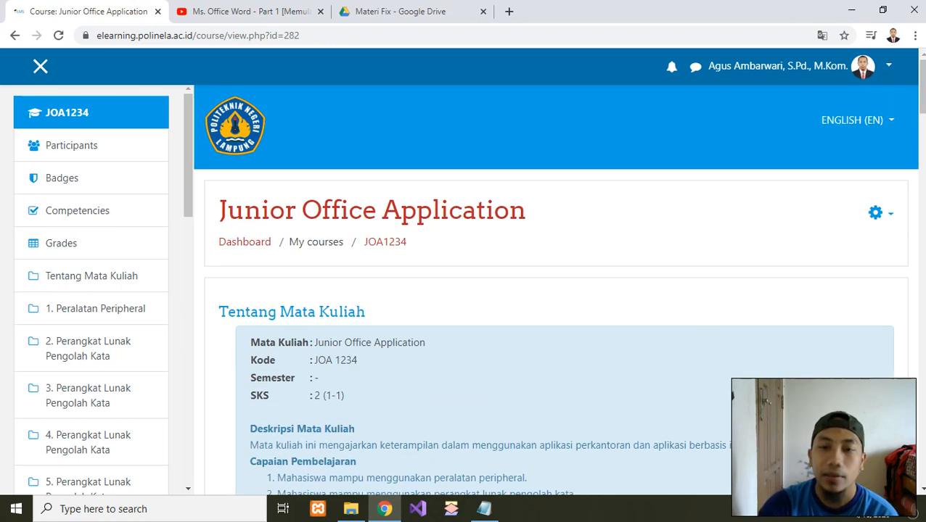
pyautogui.click(638, 512)
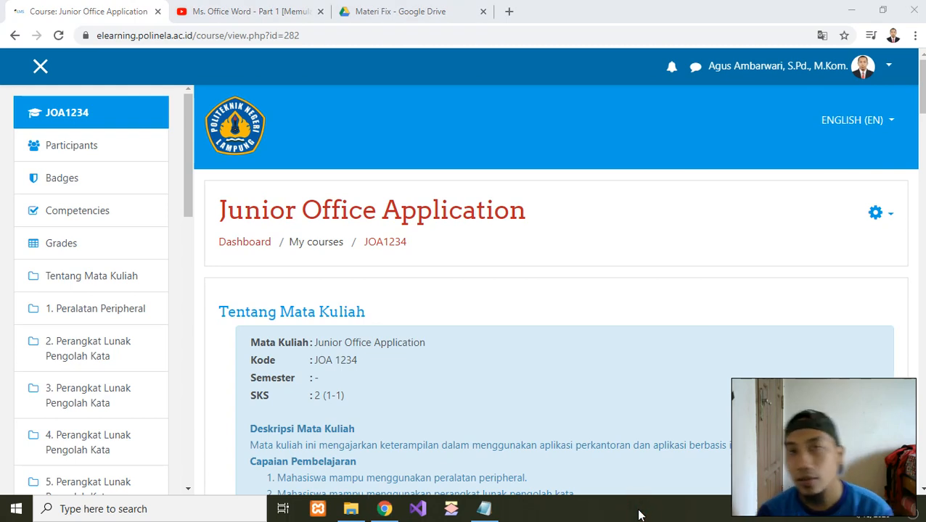